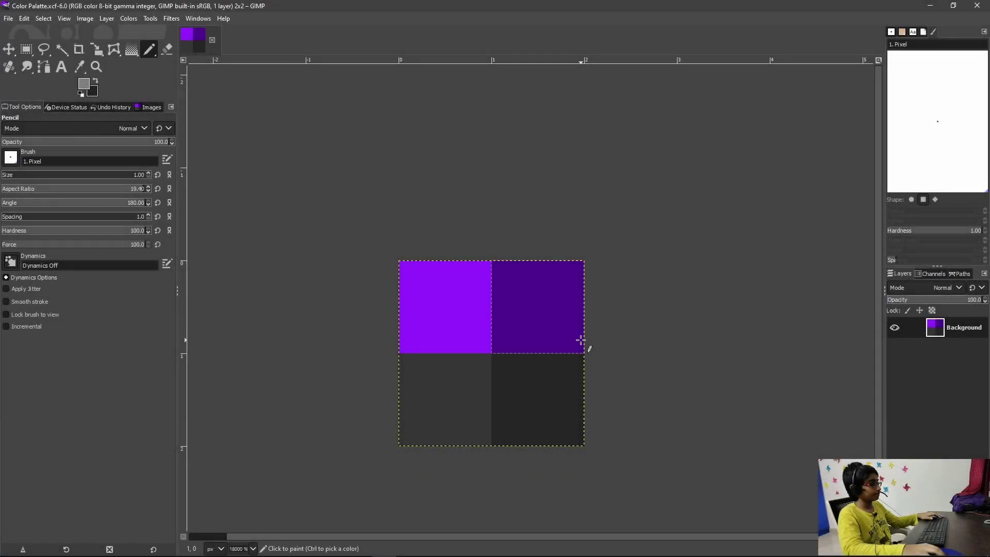
Step: Pan and zoom the magnified colour palette view
{"action": "left_click_drag", "start_coordinate": [582, 340], "coordinate": [637, 321]}
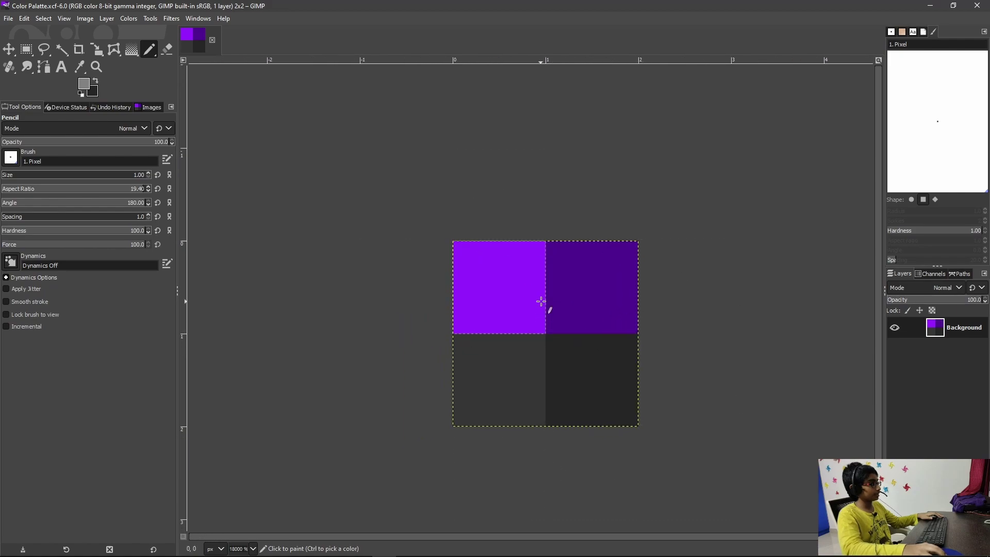
{"action": "scroll", "coordinate": [549, 324], "scroll_direction": "up", "scroll_amount": 1}
{"action": "mouse_move", "coordinate": [548, 327]}
{"action": "left_mouse_down"}
{"action": "mouse_move", "coordinate": [551, 310]}
{"action": "mouse_move", "coordinate": [529, 329]}
{"action": "left_mouse_up"}
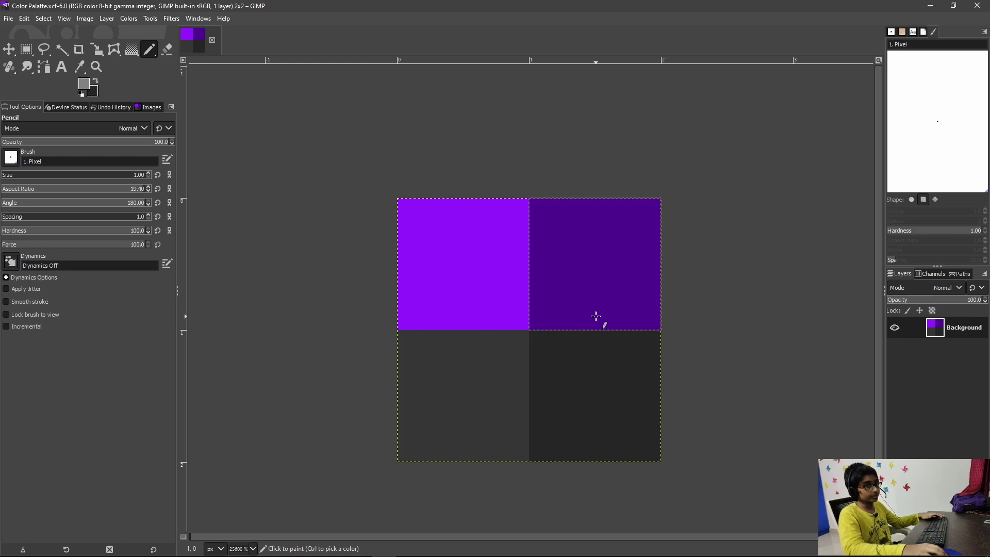
{"action": "left_click_drag", "start_coordinate": [595, 316], "coordinate": [556, 331]}
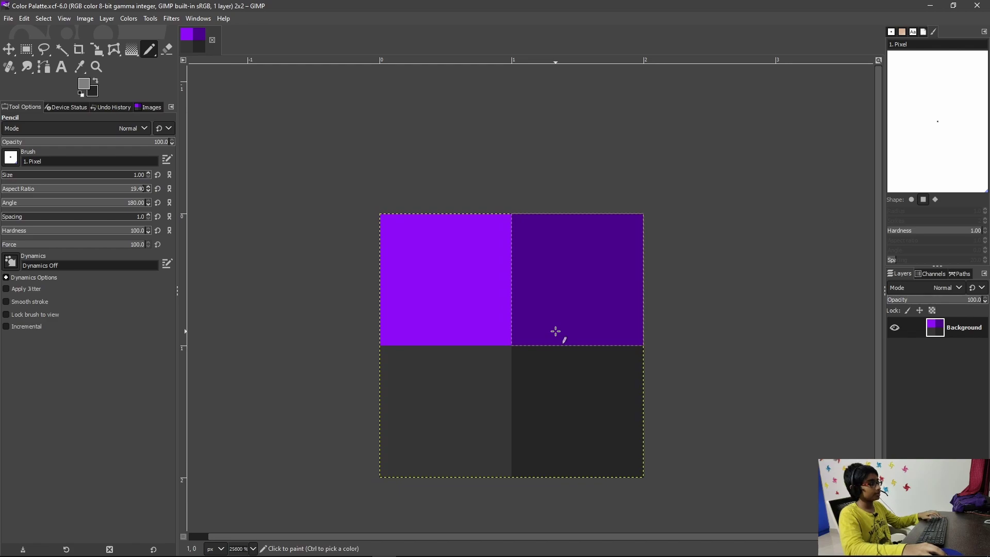
{"action": "scroll", "coordinate": [547, 331], "scroll_direction": "down", "scroll_amount": 1}
{"action": "scroll", "coordinate": [523, 346], "scroll_direction": "up", "scroll_amount": 1}
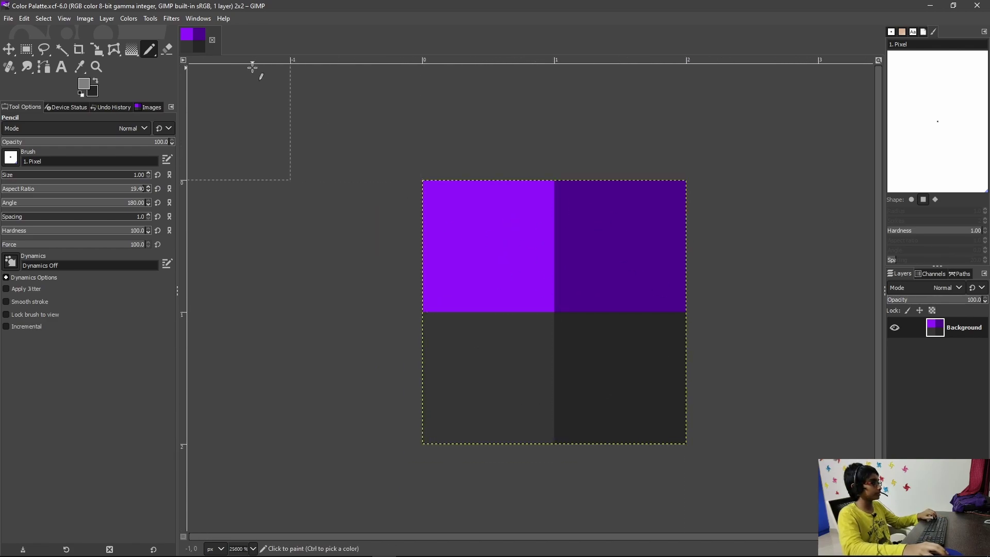
{"action": "key", "text": "ctrl"}
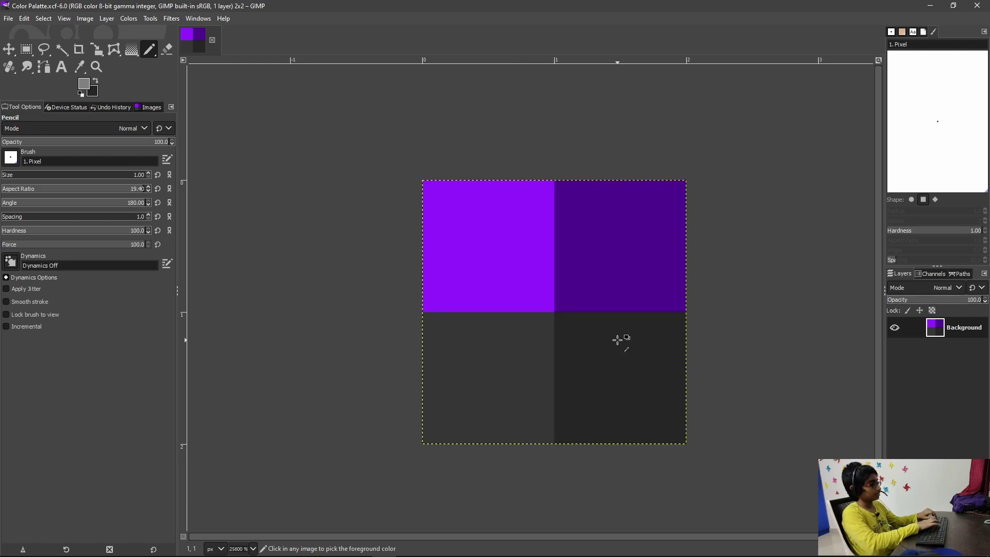
Step: Create a new 16×16 px image with Fill with set to Transparency
{"action": "key", "text": "ctrl+n"}
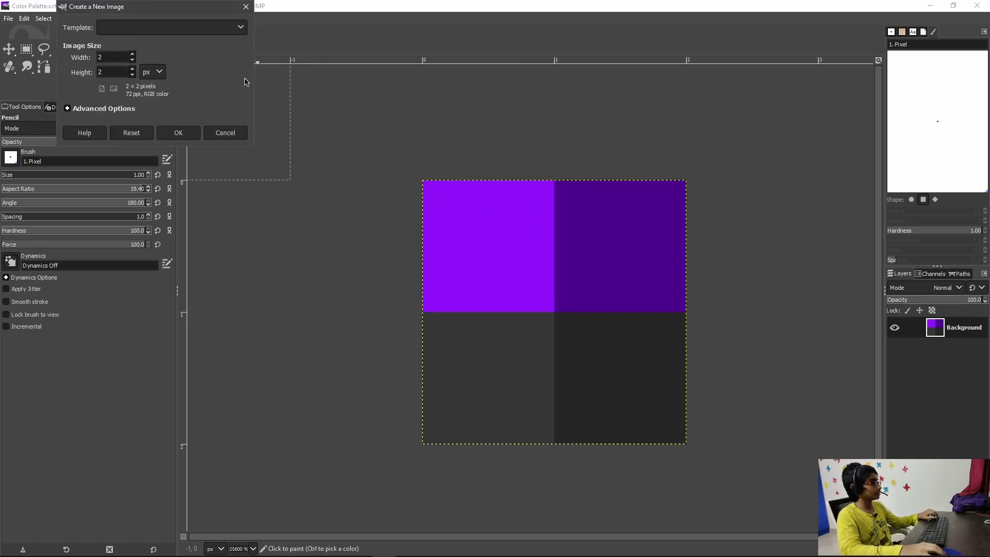
{"action": "left_click_drag", "start_coordinate": [195, 8], "coordinate": [187, 45]}
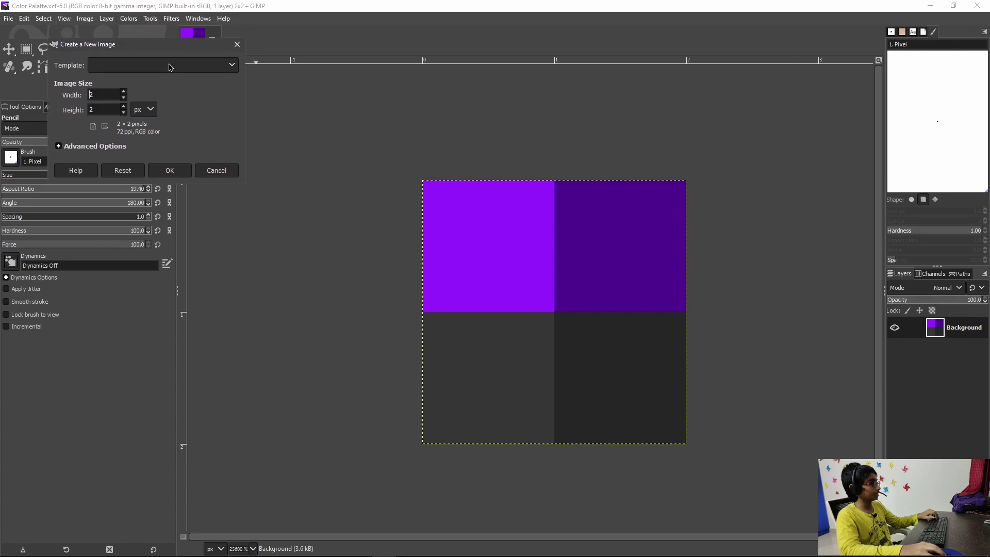
{"action": "key", "text": "Tab"}
{"action": "type", "text": "16"}
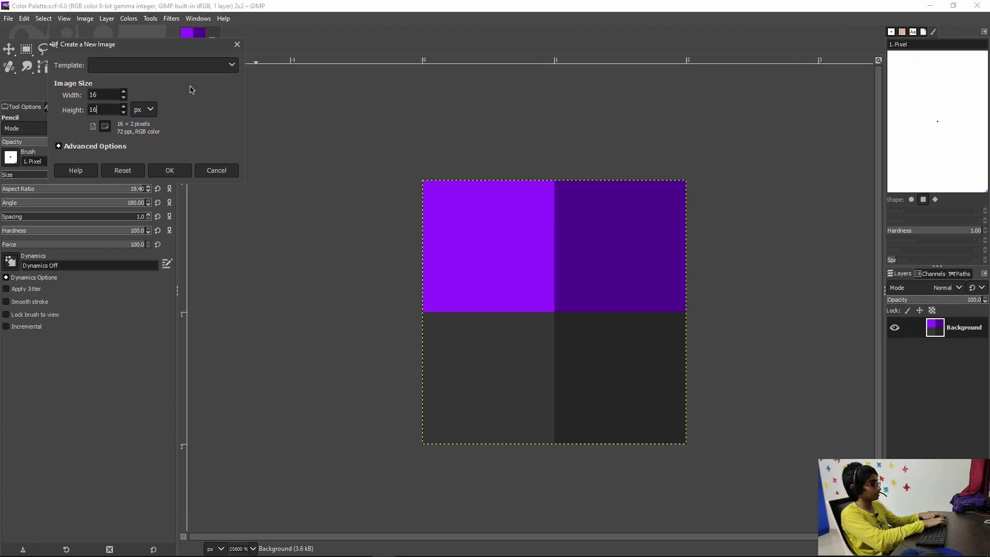
{"action": "left_click", "coordinate": [103, 146]}
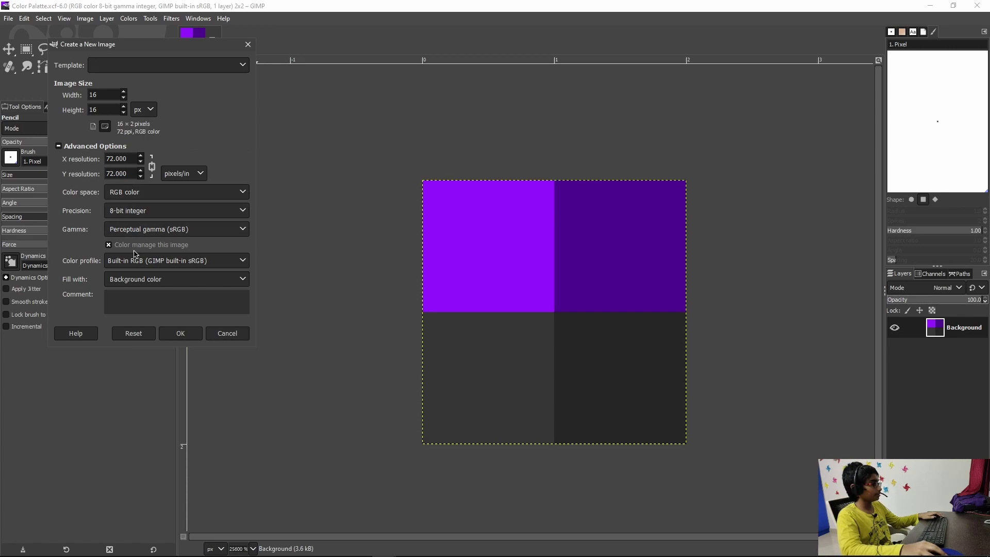
{"action": "left_click", "coordinate": [174, 280]}
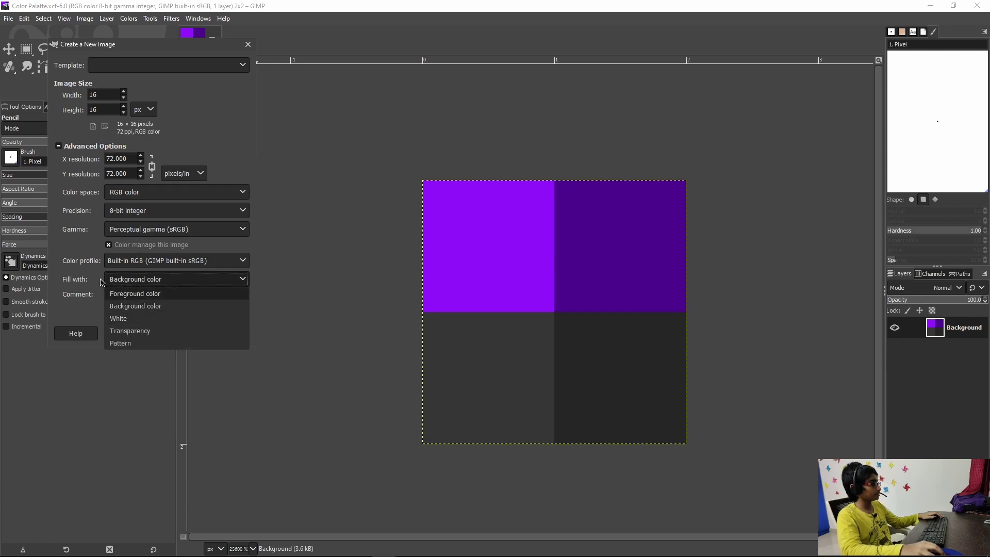
{"action": "left_click", "coordinate": [138, 331]}
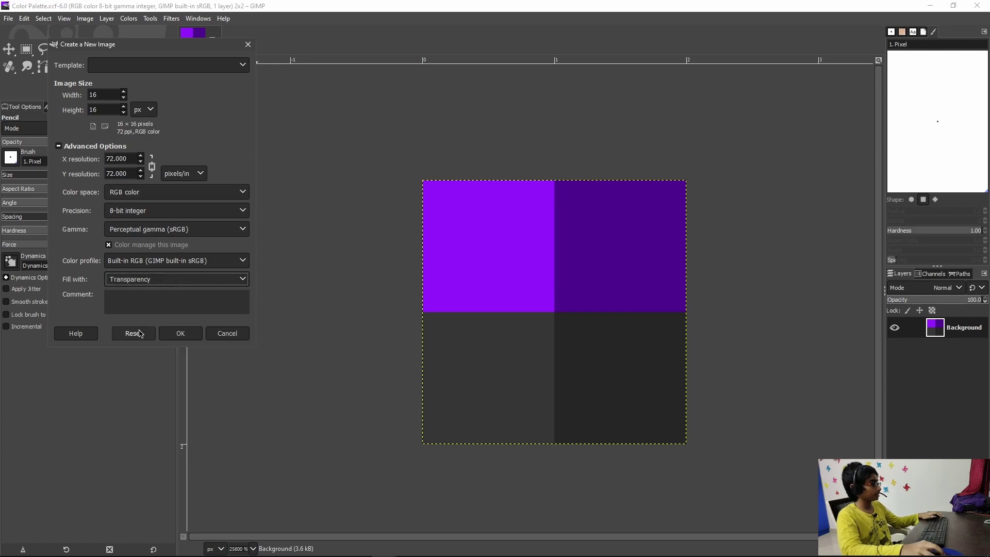
{"action": "left_click", "coordinate": [181, 332]}
{"action": "scroll", "coordinate": [531, 309], "scroll_direction": "up", "scroll_amount": 5}
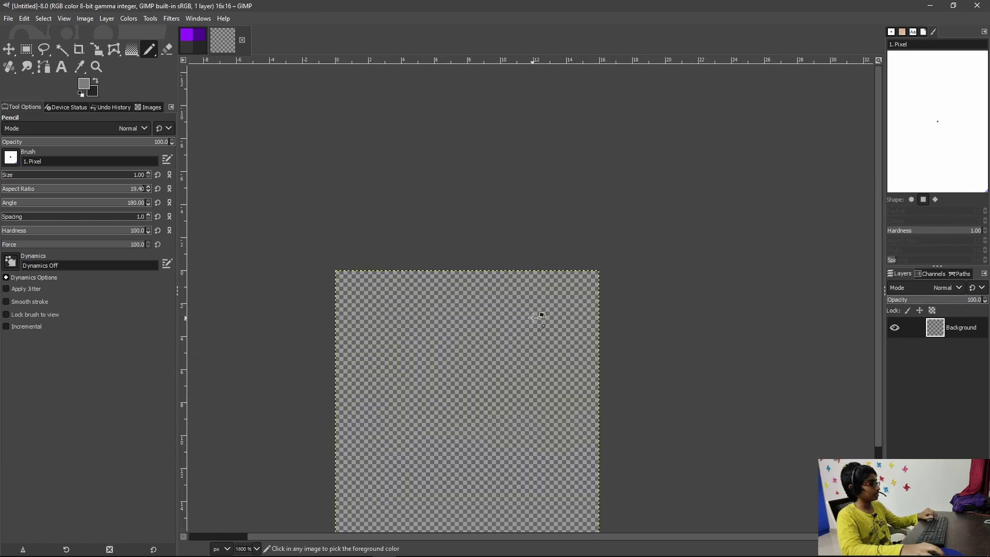
{"action": "scroll", "coordinate": [533, 317], "scroll_direction": "up", "scroll_amount": 3}
{"action": "scroll", "coordinate": [591, 239], "scroll_direction": "down", "scroll_amount": 5}
{"action": "scroll", "coordinate": [567, 284], "scroll_direction": "up", "scroll_amount": 4}
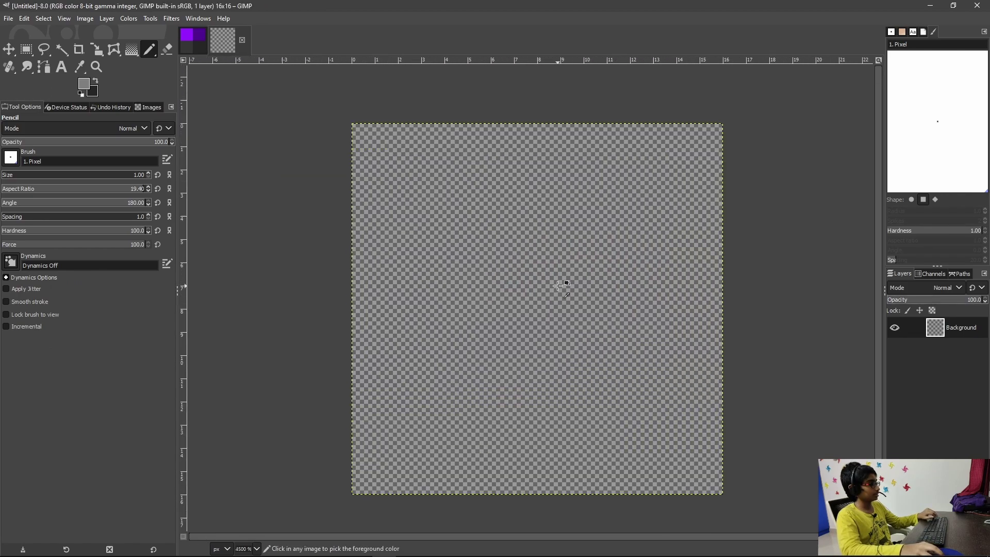
{"action": "left_click_drag", "start_coordinate": [558, 285], "coordinate": [505, 290]}
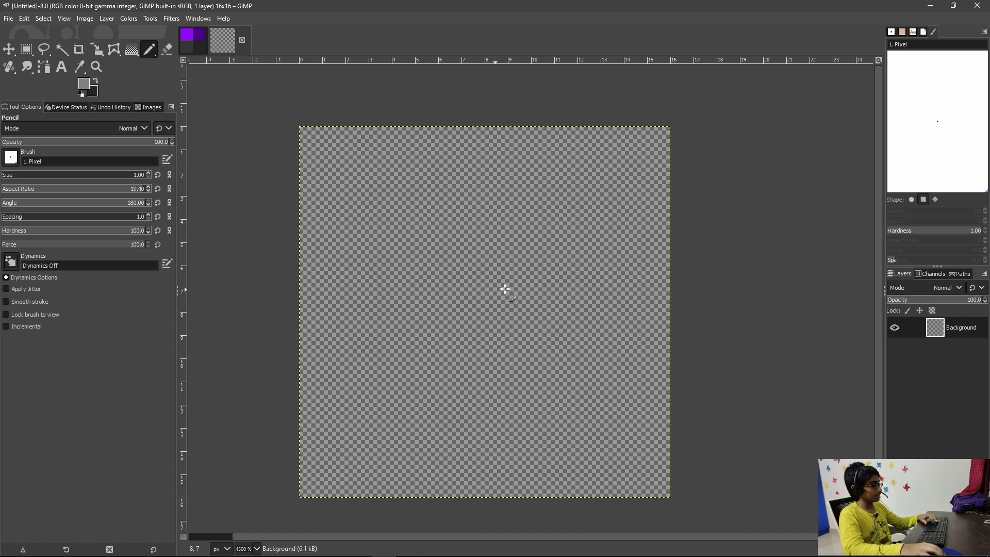
Step: Pick the palette's bright and dark purple as working colours, then swap them
{"action": "left_click_drag", "start_coordinate": [415, 270], "coordinate": [439, 265]}
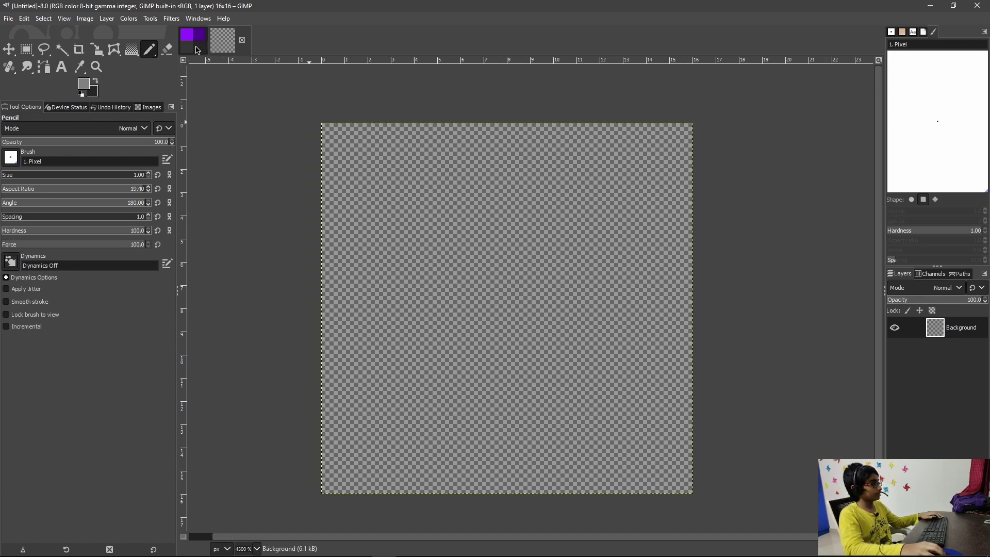
{"action": "left_click", "coordinate": [197, 49]}
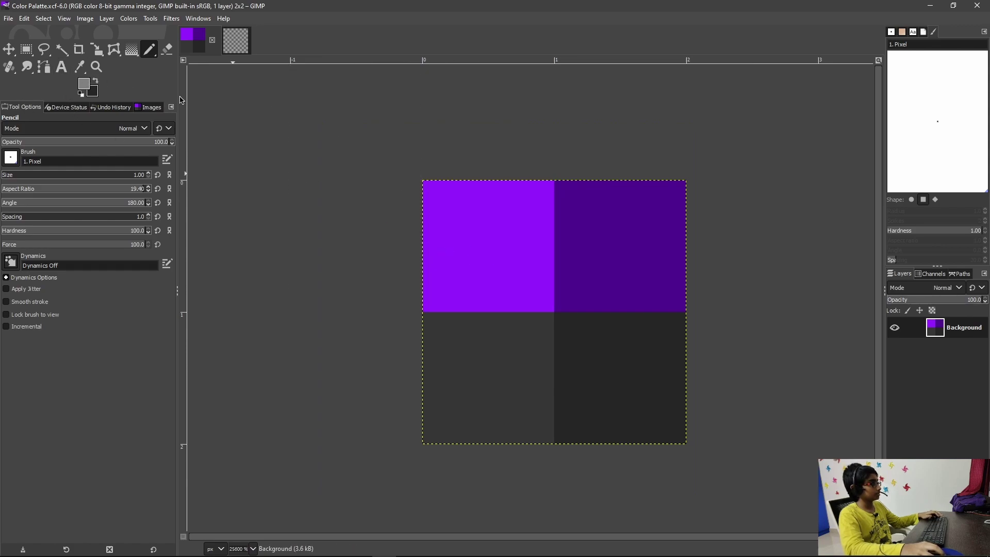
{"action": "left_click", "coordinate": [486, 210], "text": "ctrl"}
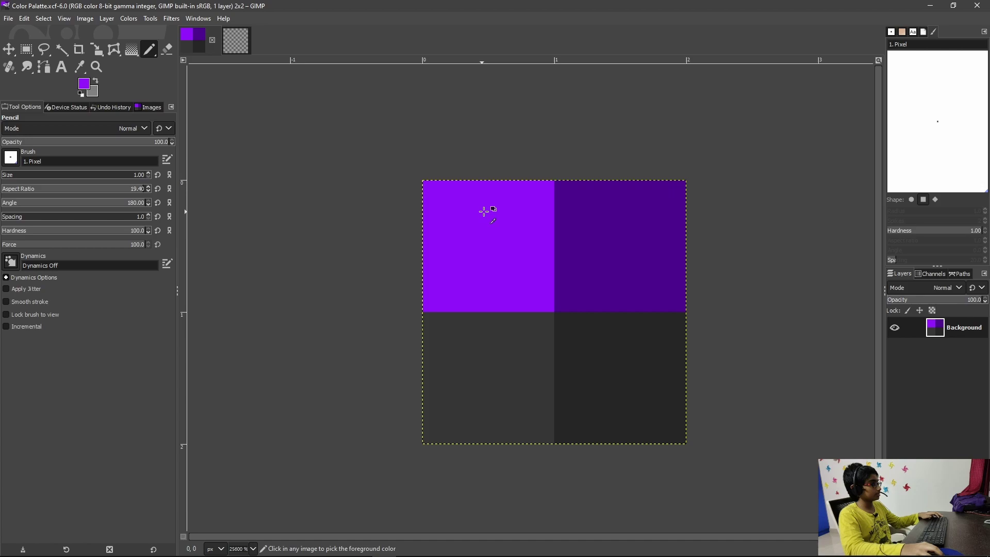
{"action": "left_click", "coordinate": [646, 225], "text": "ctrl"}
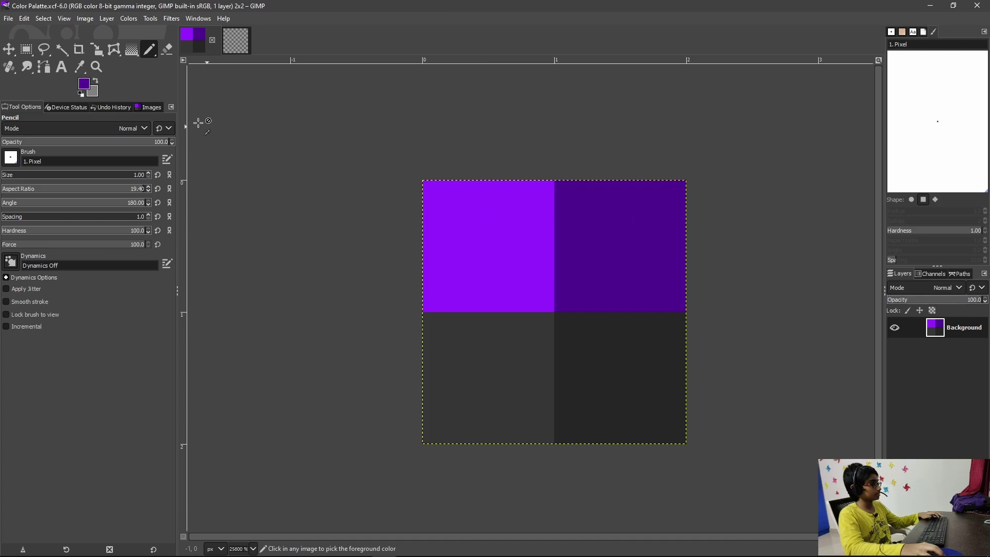
{"action": "left_click", "coordinate": [494, 225], "text": "ctrl"}
{"action": "left_click", "coordinate": [95, 80]}
{"action": "left_click", "coordinate": [95, 81]}
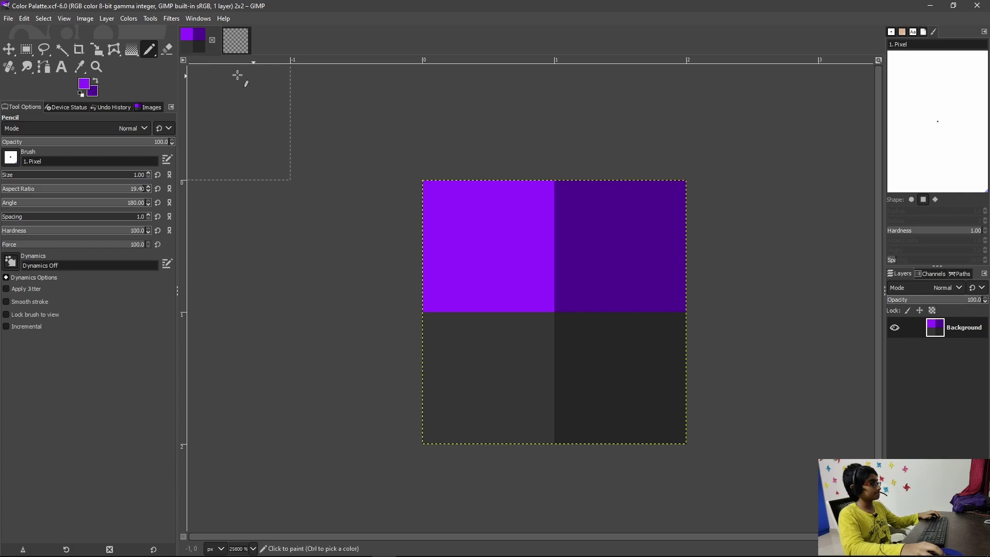
Step: Return to the blank 16×16 image with the pencil tool ready
{"action": "left_click", "coordinate": [236, 40]}
{"action": "scroll", "coordinate": [442, 234], "scroll_direction": "down", "scroll_amount": 1}
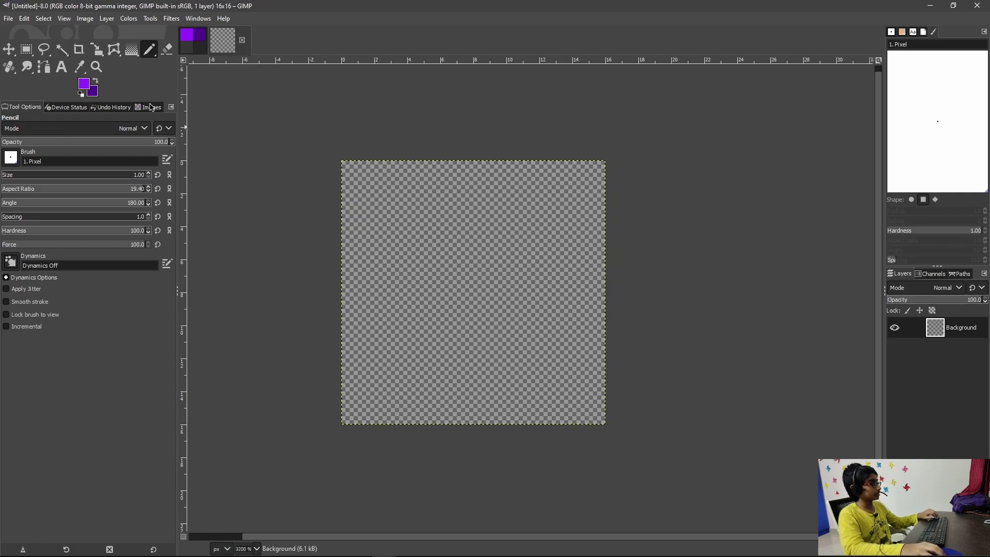
{"action": "key", "text": "p"}
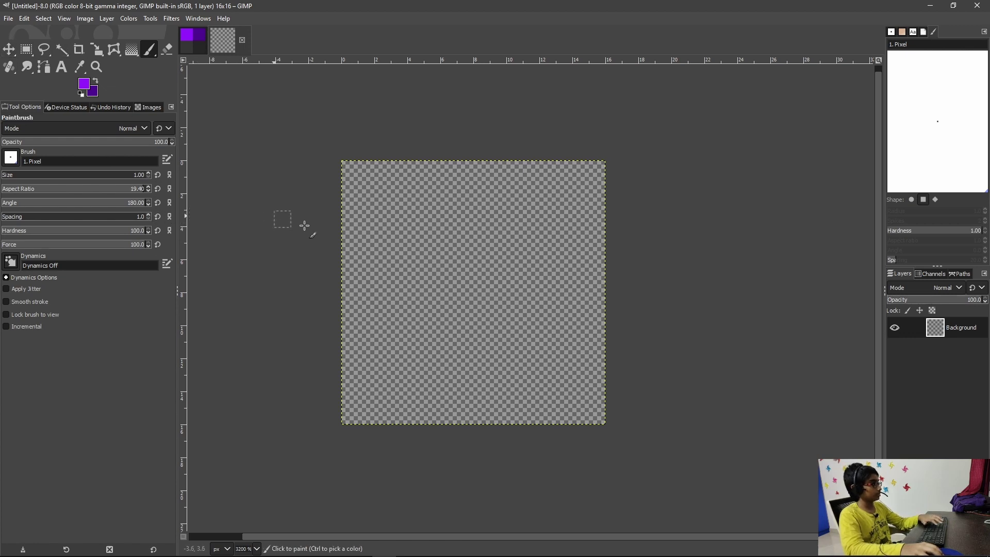
{"action": "key", "text": "n"}
{"action": "scroll", "coordinate": [389, 250], "scroll_direction": "left", "scroll_amount": 2}
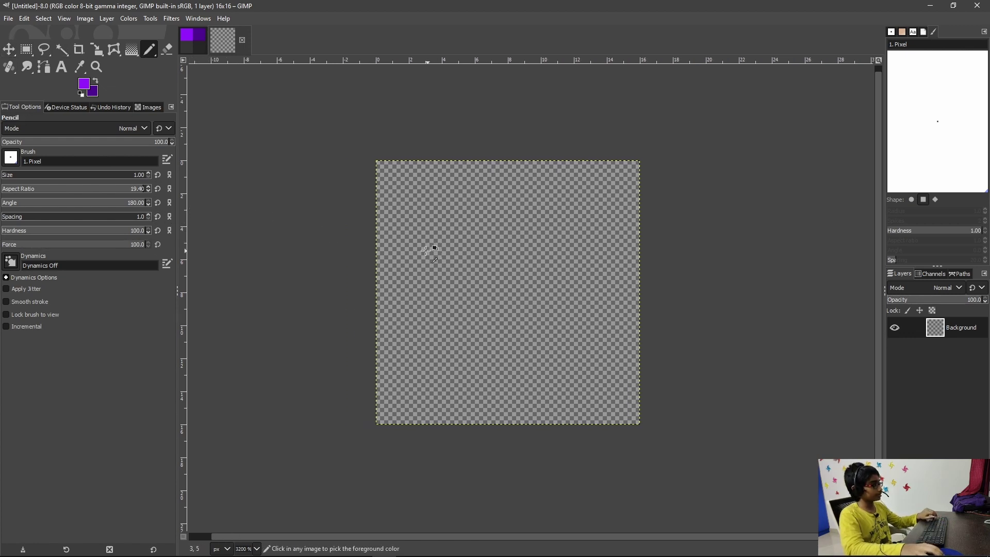
{"action": "scroll", "coordinate": [435, 250], "scroll_direction": "up", "scroll_amount": 2}
{"action": "scroll", "coordinate": [435, 256], "scroll_direction": "down", "scroll_amount": 1}
{"action": "key", "text": "space"}
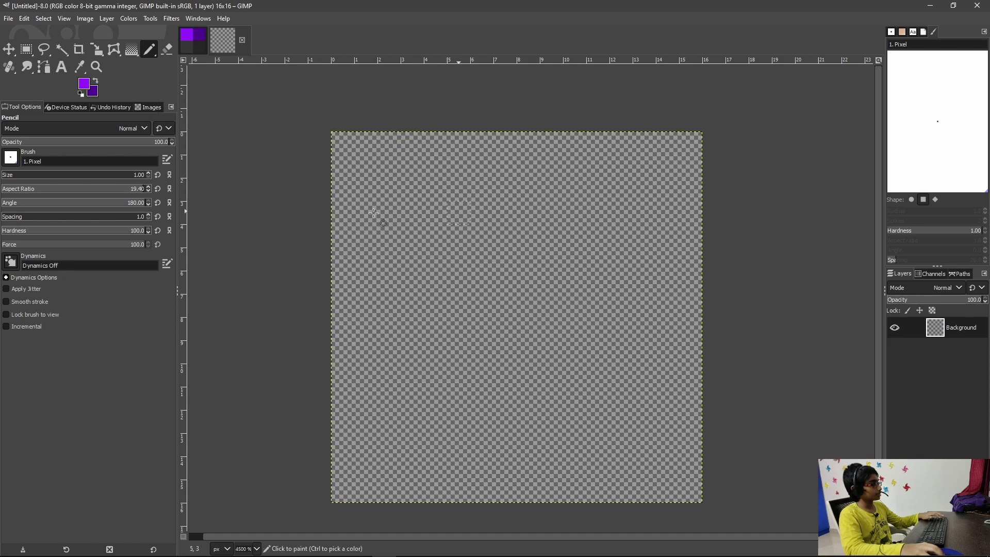
Step: Draw an elliptical selection at position 2,2 sized 13×13 pixels
{"action": "key", "text": "e"}
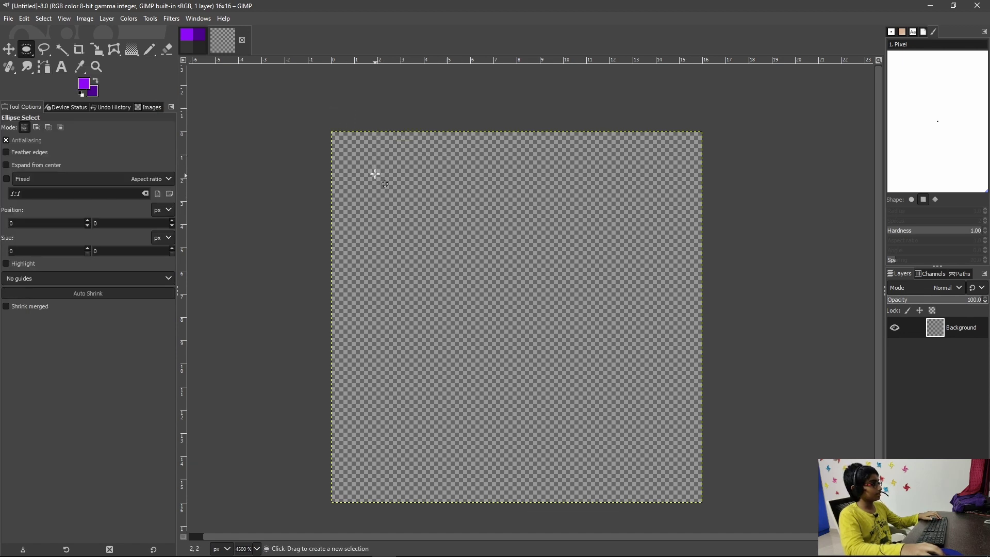
{"action": "left_click_drag", "start_coordinate": [375, 174], "coordinate": [666, 473]}
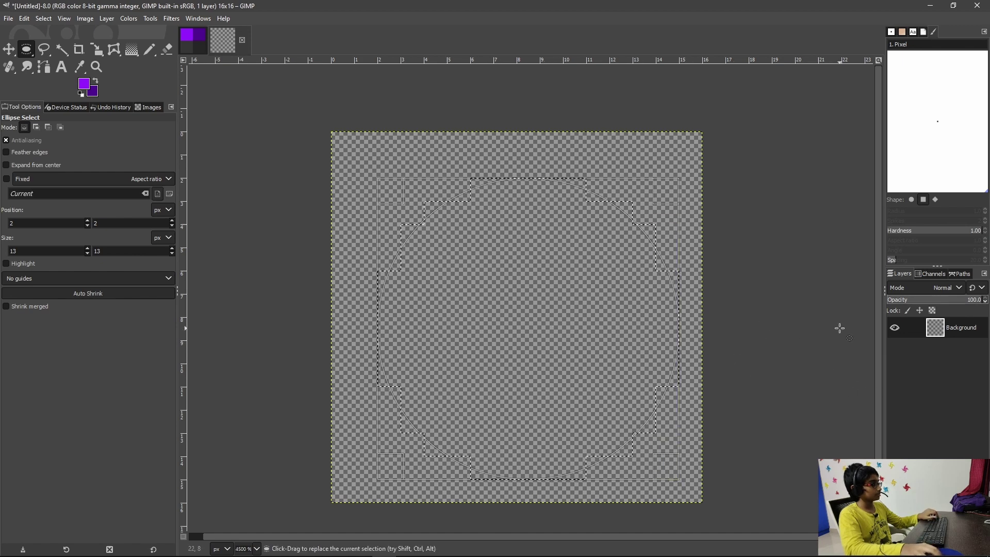
{"action": "key", "text": "shift"}
{"action": "key", "text": "shift+f"}
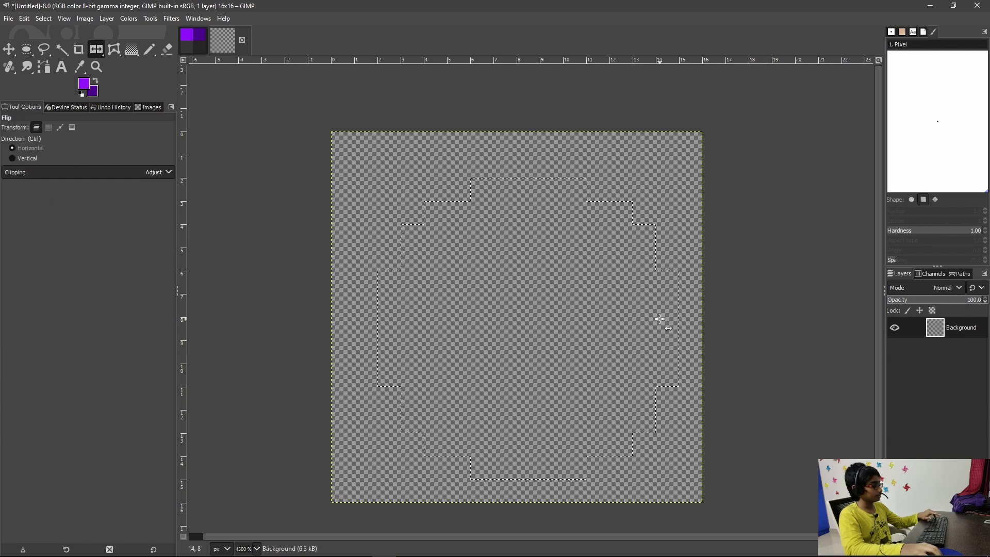
{"action": "key", "text": "shift+b"}
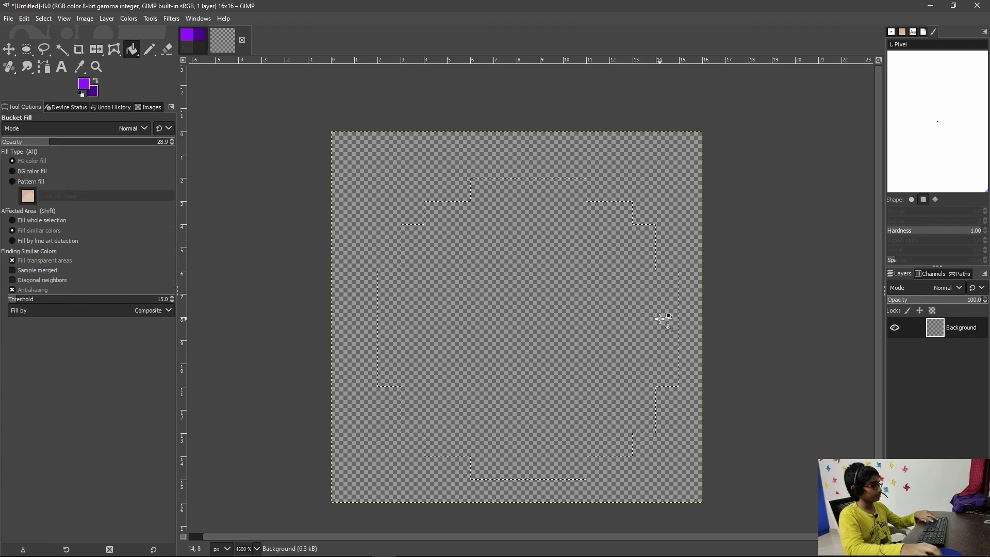
Step: Raise the bucket fill opacity to 100% for a solid purple circle fill
{"action": "left_click", "coordinate": [550, 329]}
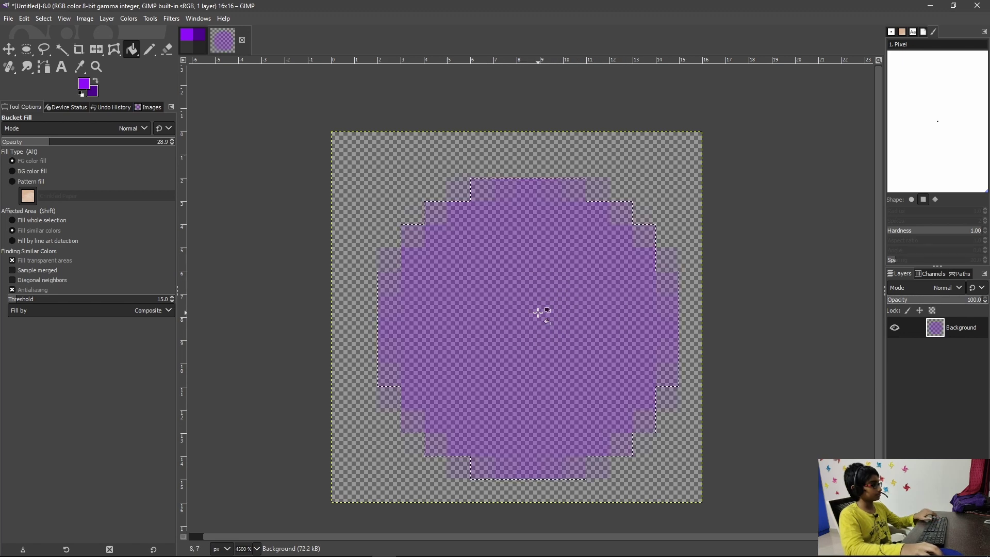
{"action": "key", "text": "ctrl+z"}
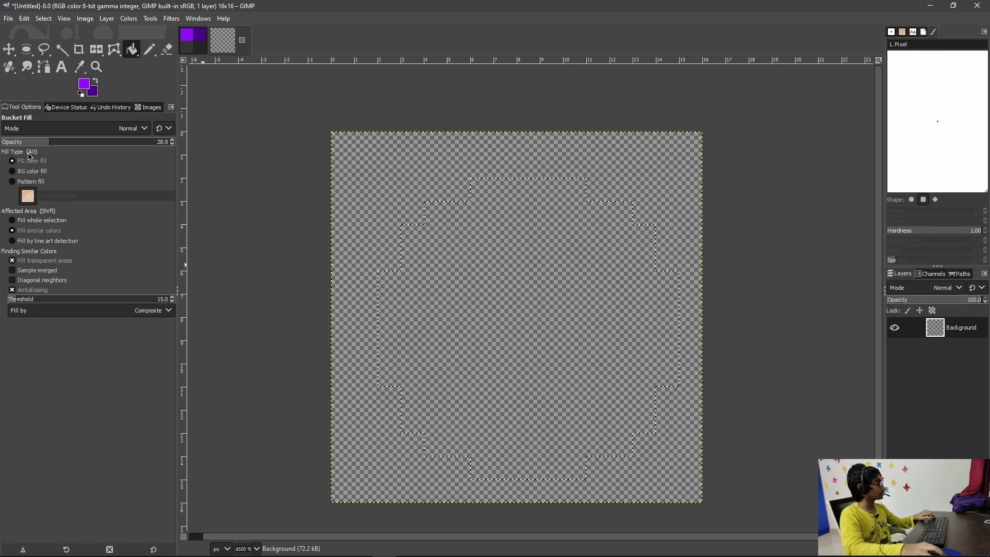
{"action": "left_click_drag", "start_coordinate": [48, 146], "coordinate": [285, 146]}
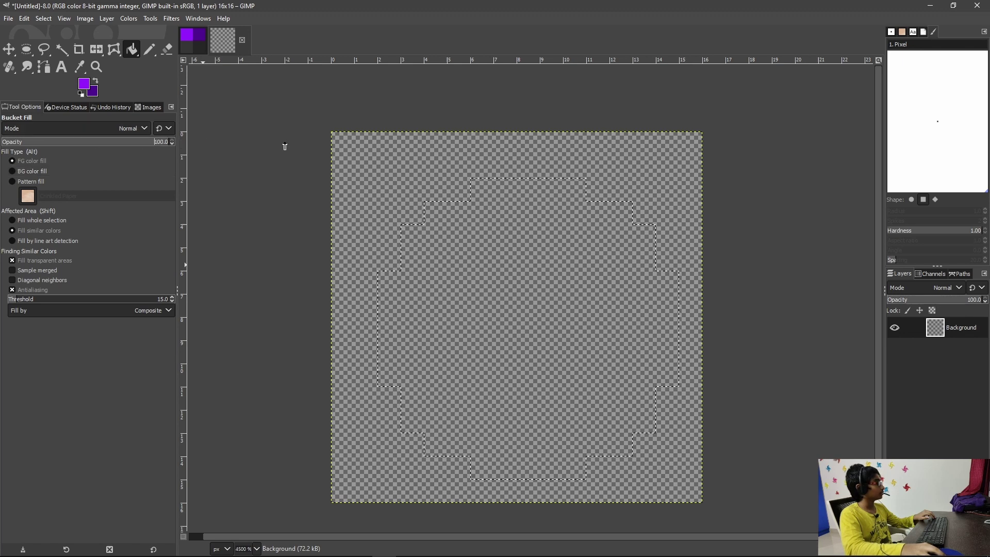
{"action": "key", "text": "ctrl+z"}
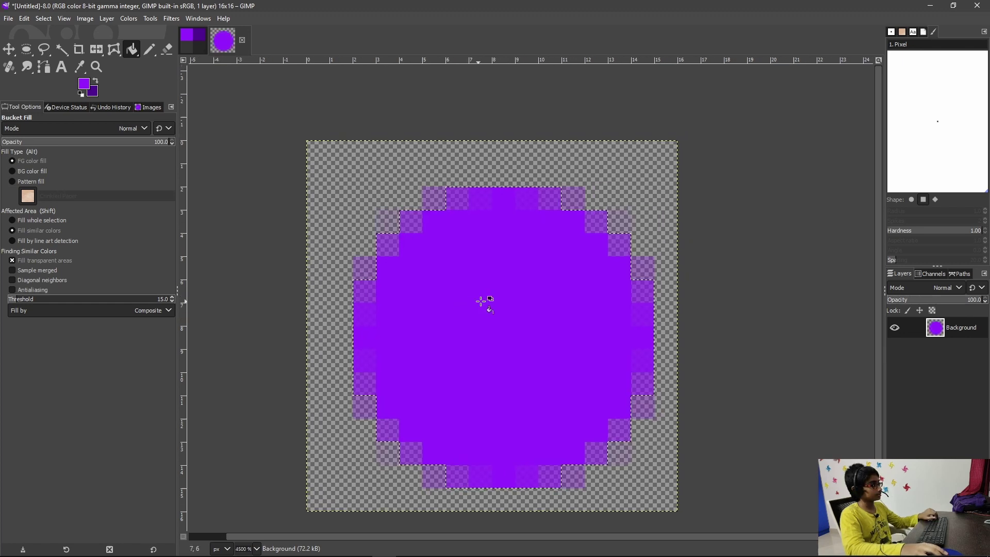
Step: Switch to the pencil and remove the selection around the circle
{"action": "key", "text": "n"}
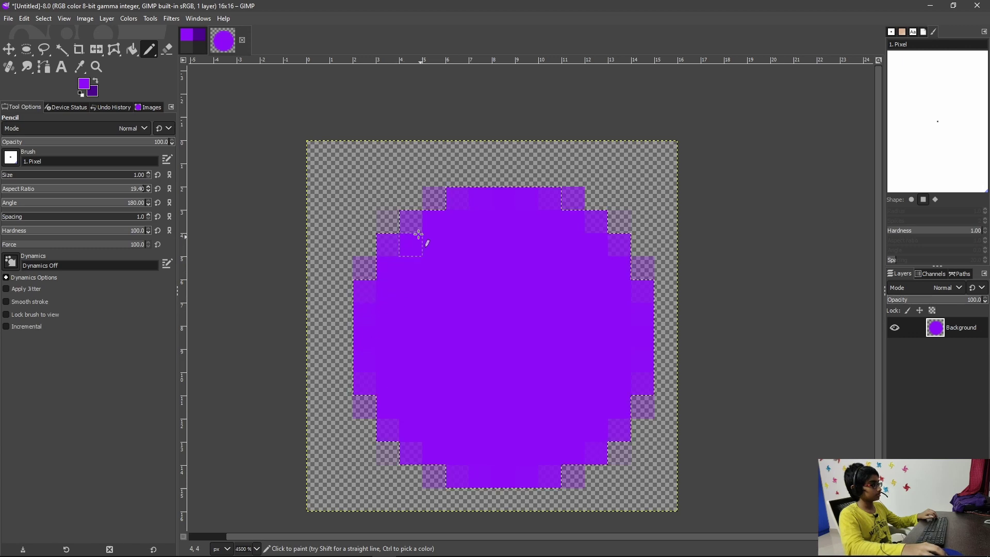
{"action": "key", "text": "shift+ctrl+a"}
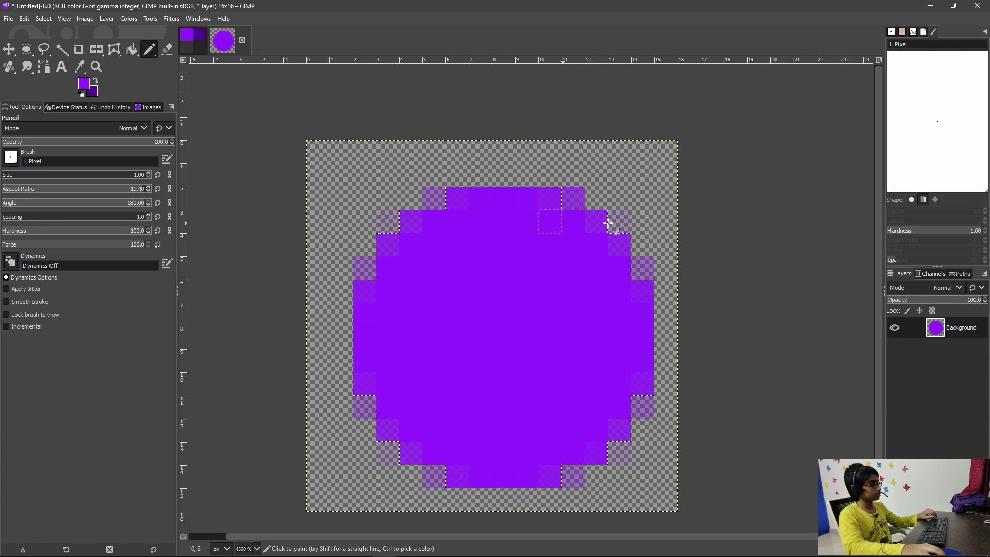
{"action": "key", "text": "ctrl+z"}
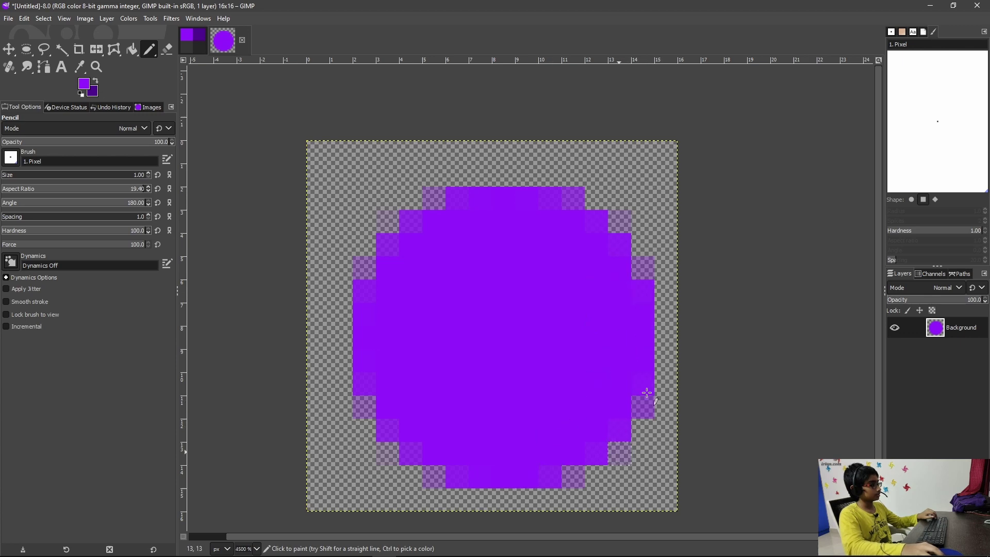
{"action": "key", "text": "shift+ctrl+a"}
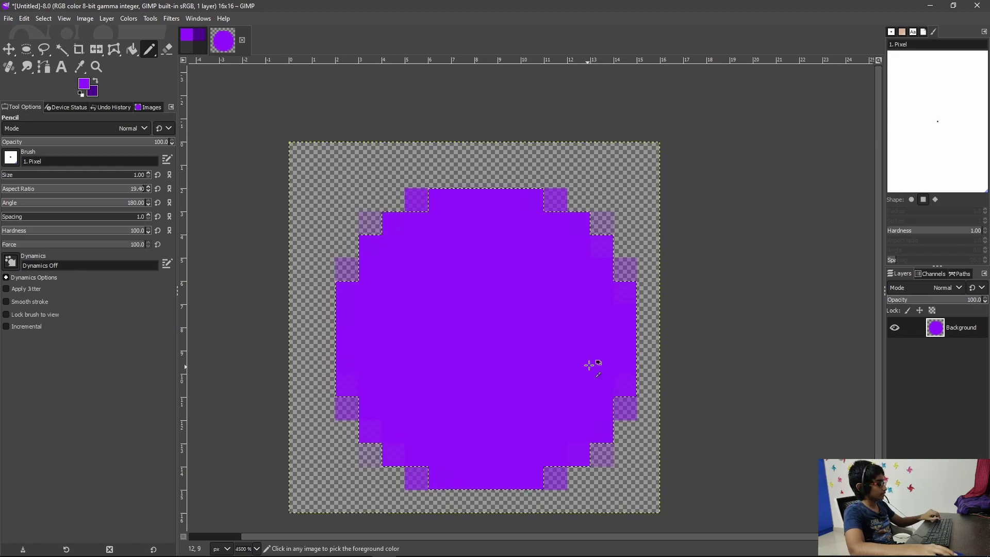
Step: Erase the faint right and top edge pixels, including 14,11, 14,5, 13,3 and 11,2
{"action": "key", "text": "shift"}
{"action": "key", "text": "shift"}
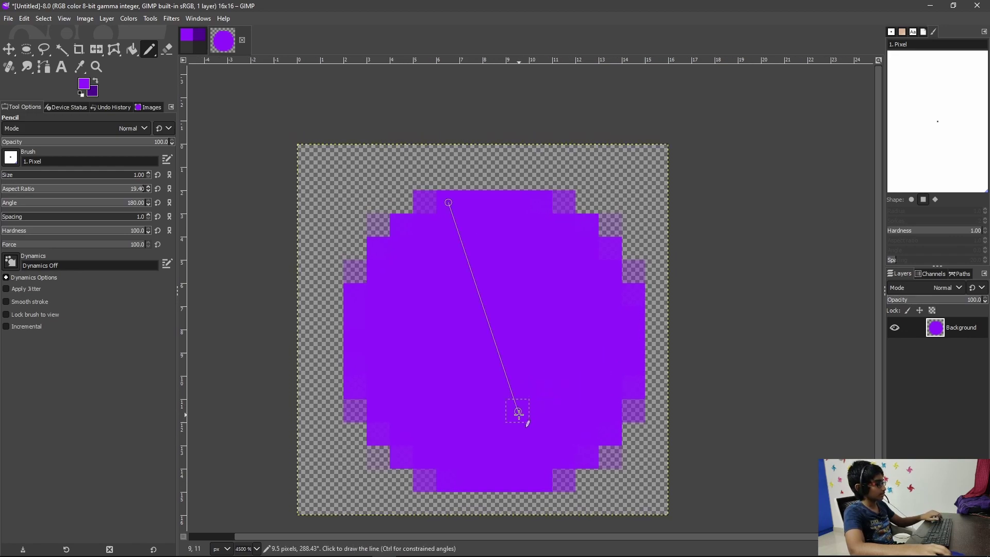
{"action": "key", "text": "shift+e"}
{"action": "scroll", "coordinate": [577, 435], "scroll_direction": "up", "scroll_amount": 5, "text": "ctrl"}
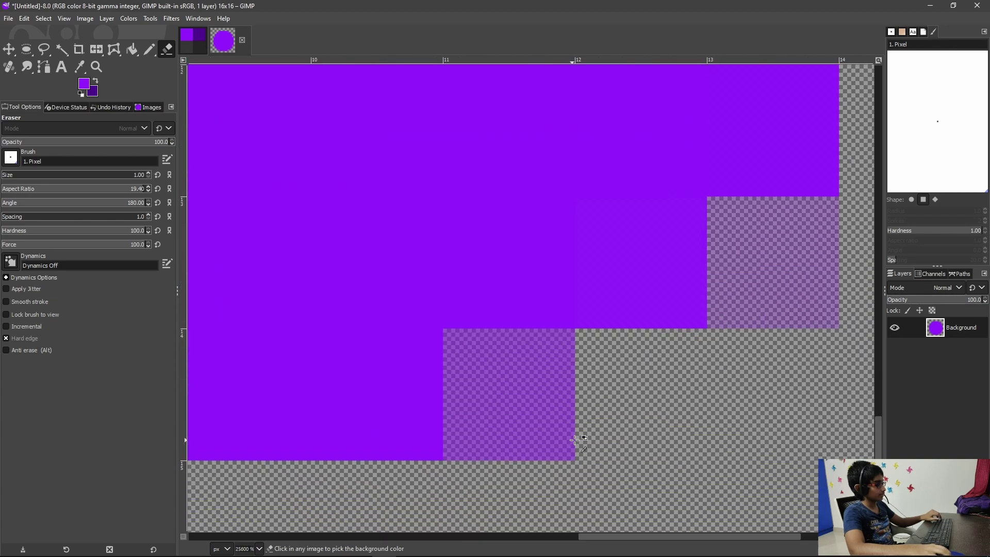
{"action": "scroll", "coordinate": [559, 439], "scroll_direction": "down", "scroll_amount": 3, "text": "ctrl"}
{"action": "left_click", "coordinate": [550, 430]}
{"action": "left_click", "coordinate": [650, 385]}
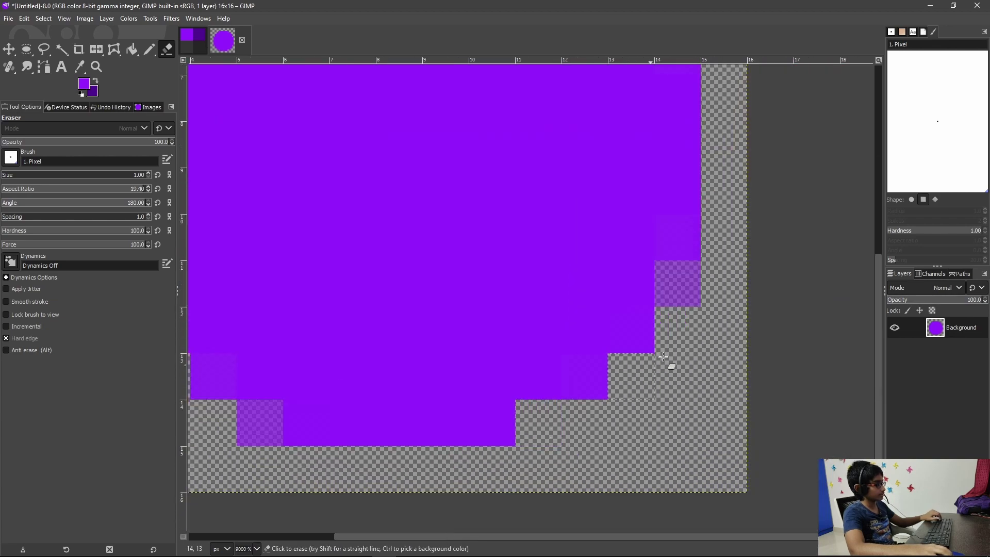
{"action": "left_click", "coordinate": [681, 292]}
{"action": "scroll", "coordinate": [685, 287], "scroll_direction": "down", "scroll_amount": 3, "text": "ctrl"}
{"action": "scroll", "coordinate": [652, 387], "scroll_direction": "up", "scroll_amount": 6, "text": "ctrl"}
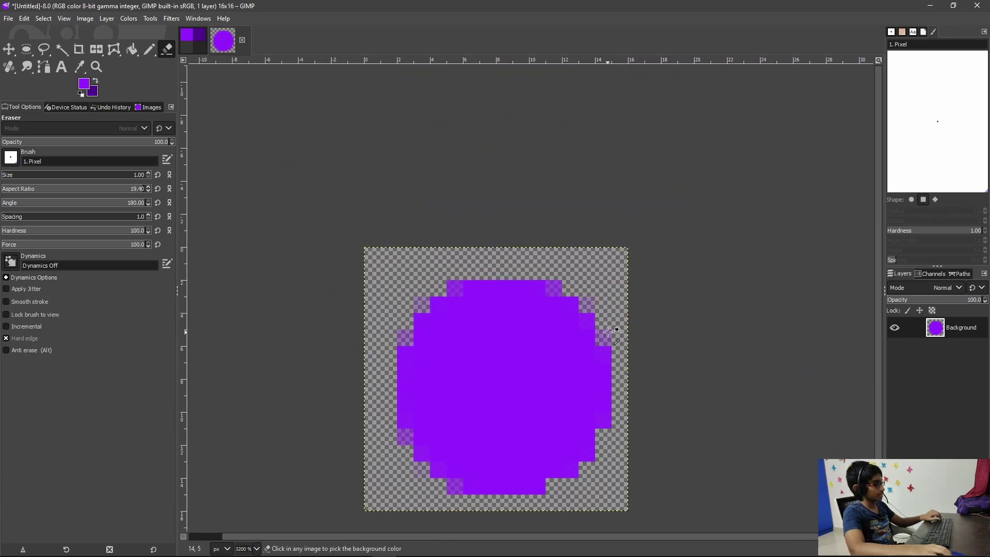
{"action": "left_click", "coordinate": [601, 345]}
{"action": "left_click", "coordinate": [548, 247]}
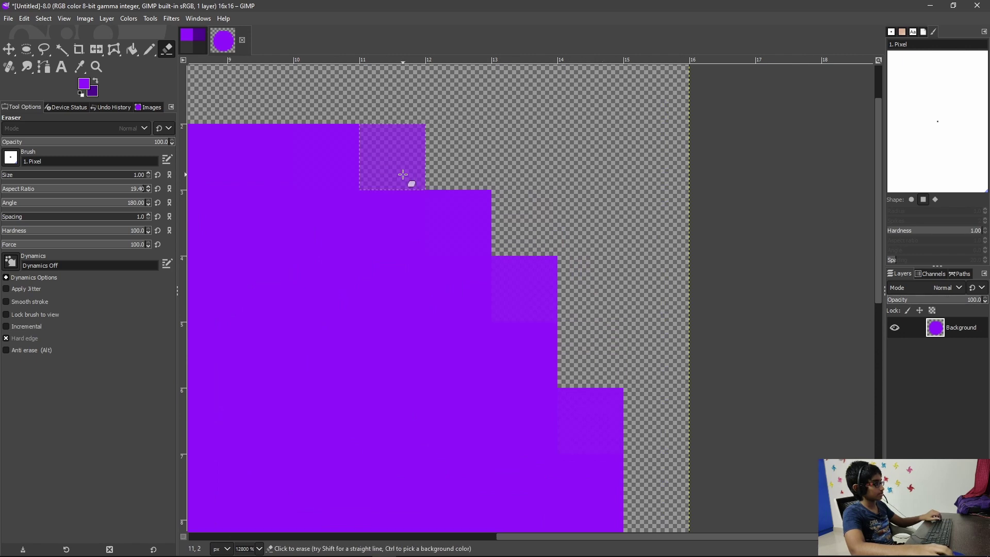
{"action": "left_click", "coordinate": [410, 181]}
{"action": "scroll", "coordinate": [408, 257], "scroll_direction": "down", "scroll_amount": 1, "text": "ctrl"}
{"action": "scroll", "coordinate": [407, 257], "scroll_direction": "down", "scroll_amount": 2, "text": "ctrl"}
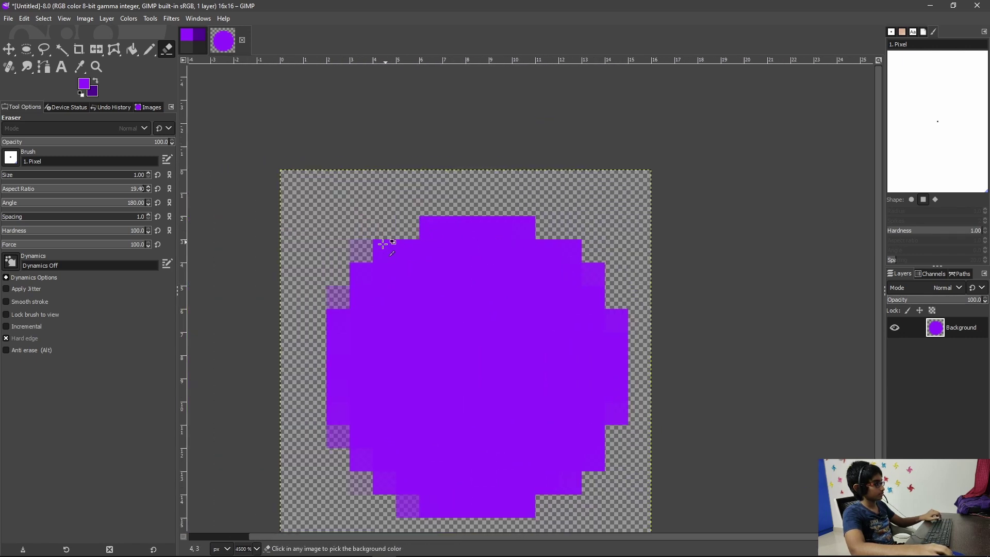
{"action": "scroll", "coordinate": [391, 234], "scroll_direction": "up", "scroll_amount": 3, "text": "ctrl"}
Step: Erase the faint left edge pixels at 3,3, 2,5, 2,11 and the lower-left edge
{"action": "left_click", "coordinate": [333, 259]}
{"action": "left_click_drag", "start_coordinate": [333, 259], "coordinate": [401, 222]}
{"action": "left_click", "coordinate": [331, 347]}
{"action": "scroll", "coordinate": [332, 347], "scroll_direction": "down", "scroll_amount": 3, "text": "ctrl"}
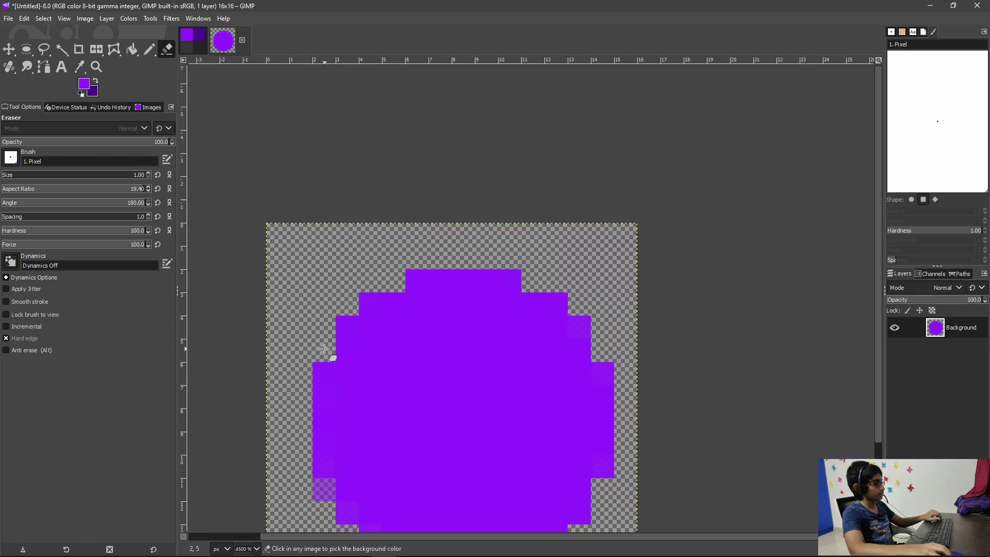
{"action": "scroll", "coordinate": [354, 231], "scroll_direction": "up", "scroll_amount": 3, "text": "ctrl"}
{"action": "left_click", "coordinate": [354, 379]}
{"action": "scroll", "coordinate": [354, 384], "scroll_direction": "down", "scroll_amount": 2, "text": "ctrl"}
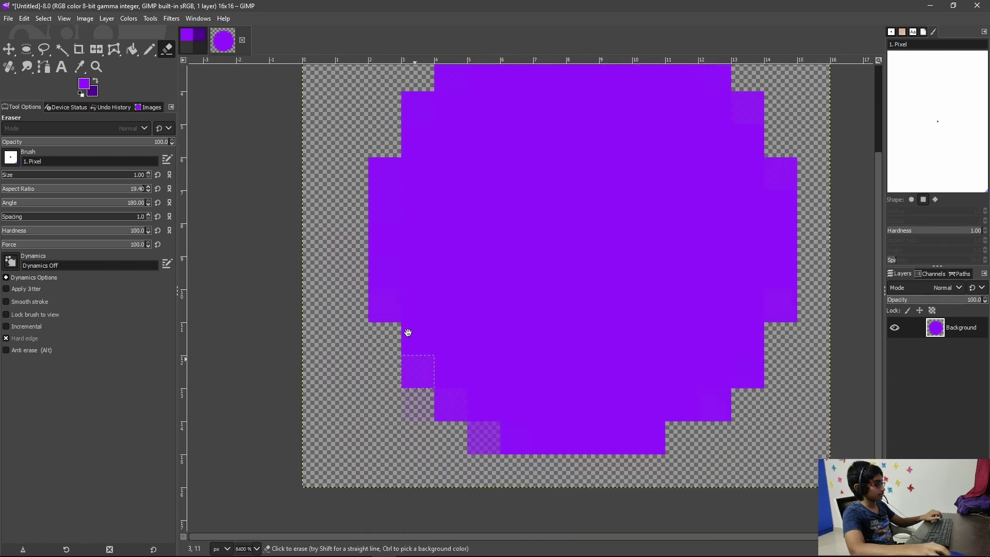
{"action": "scroll", "coordinate": [405, 332], "scroll_direction": "up", "scroll_amount": 1, "text": "ctrl"}
{"action": "scroll", "coordinate": [399, 365], "scroll_direction": "up", "scroll_amount": 1, "text": "ctrl"}
{"action": "left_click", "coordinate": [641, 426]}
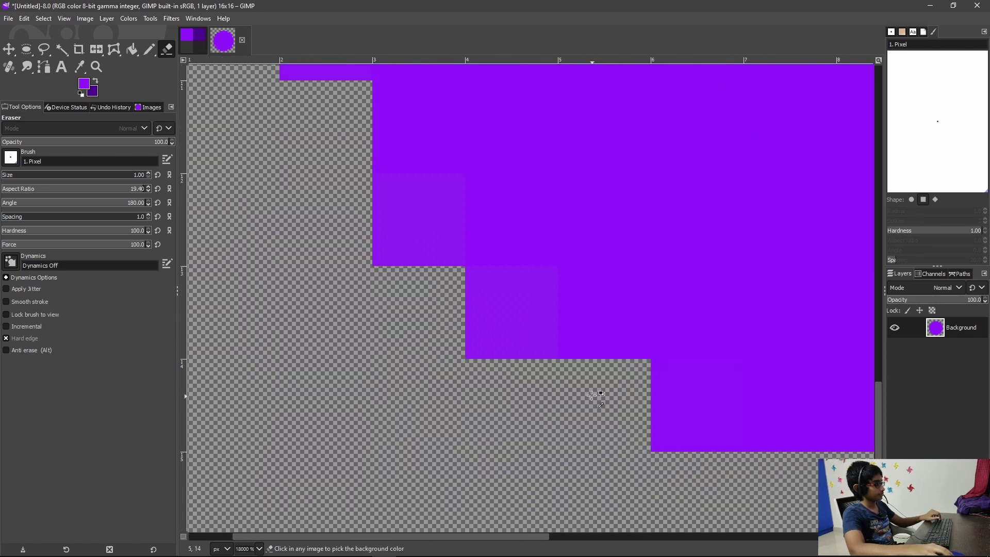
{"action": "left_click_drag", "start_coordinate": [585, 376], "coordinate": [561, 406]}
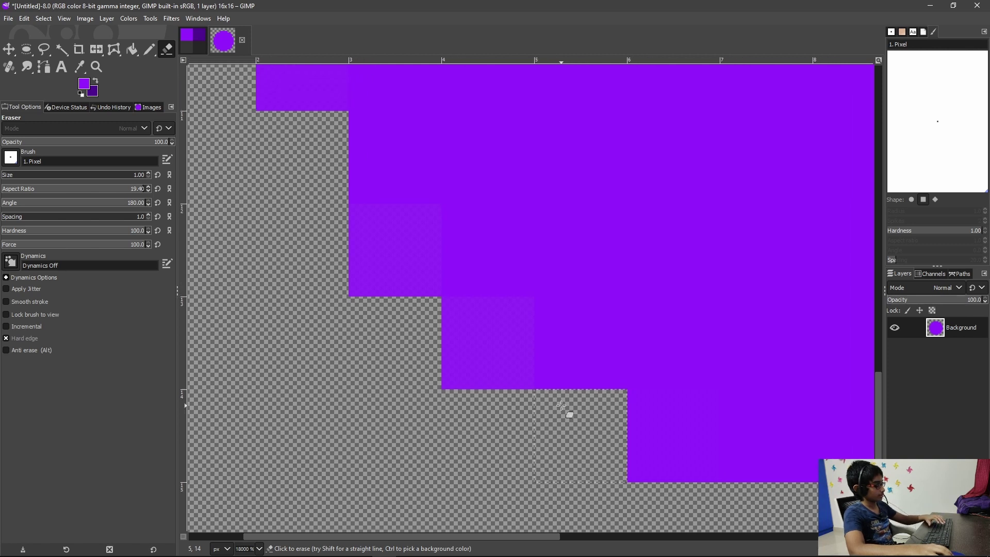
Step: Undo the wrong erase at 4,14 and pencil pixel 4,13 solid purple
{"action": "key", "text": "p"}
{"action": "key", "text": "ctrl+z"}
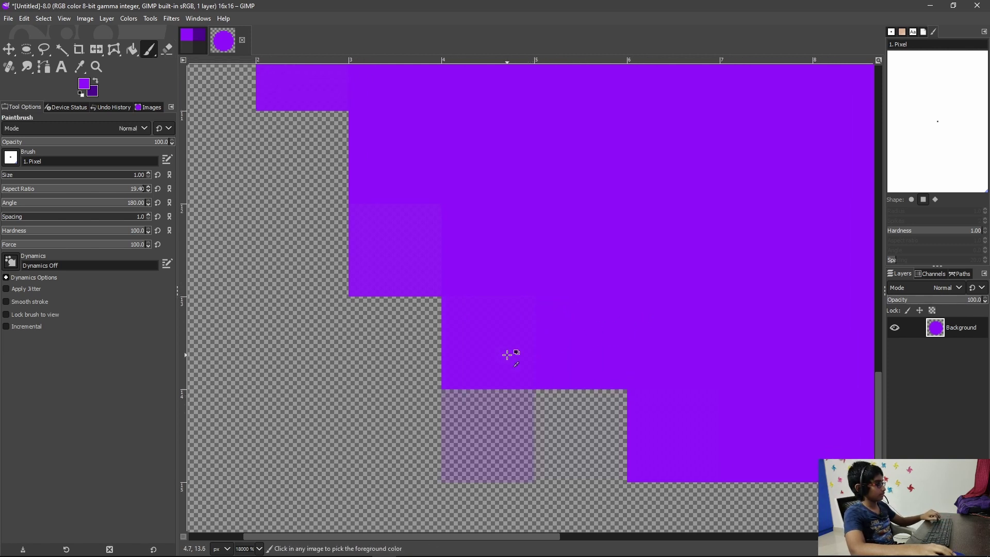
{"action": "key", "text": "ctrl+z"}
{"action": "key", "text": "n"}
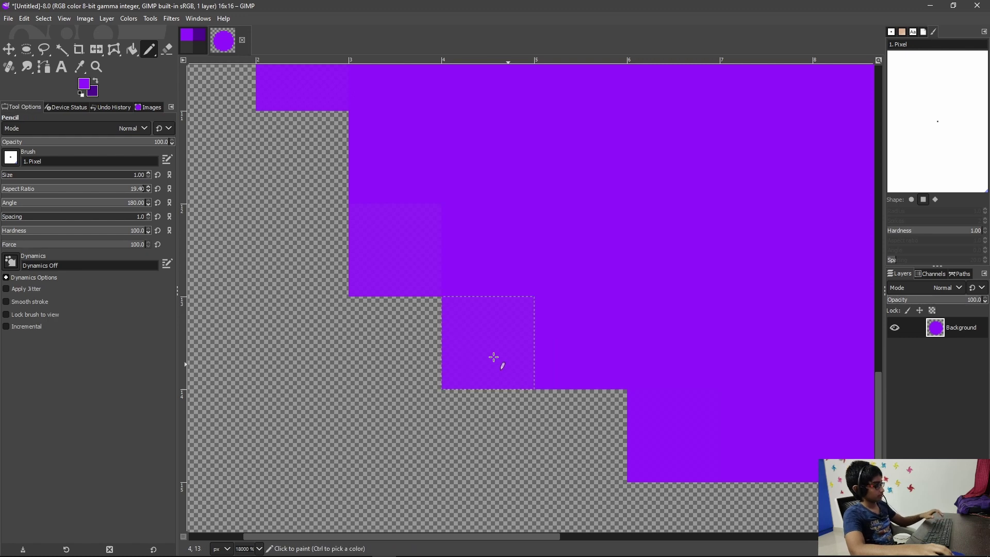
{"action": "scroll", "coordinate": [496, 356], "scroll_direction": "down", "scroll_amount": 3}
{"action": "left_click", "coordinate": [495, 356]}
{"action": "left_click_drag", "start_coordinate": [495, 356], "coordinate": [472, 385]}
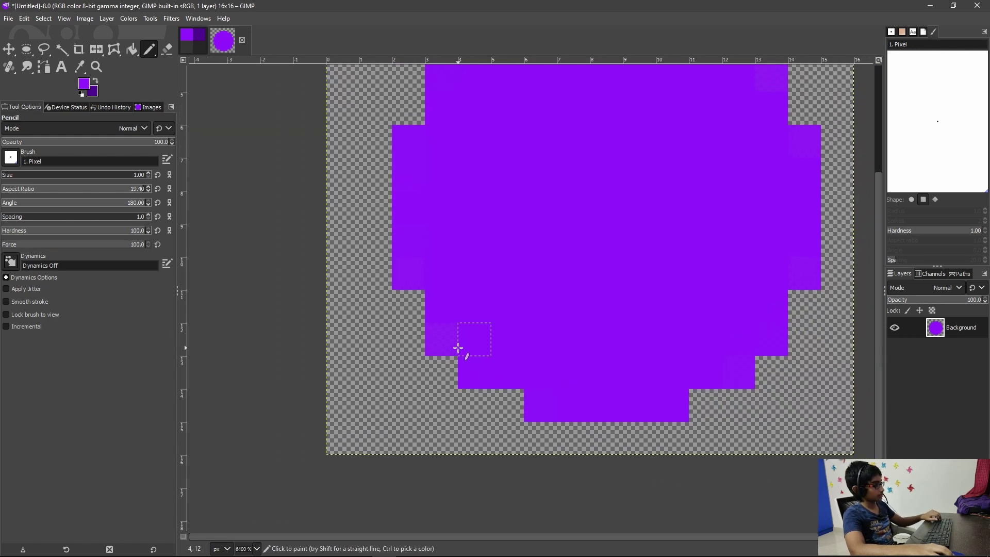
{"action": "left_click_drag", "start_coordinate": [454, 347], "coordinate": [460, 392]}
{"action": "scroll", "coordinate": [450, 313], "scroll_direction": "up", "scroll_amount": 4}
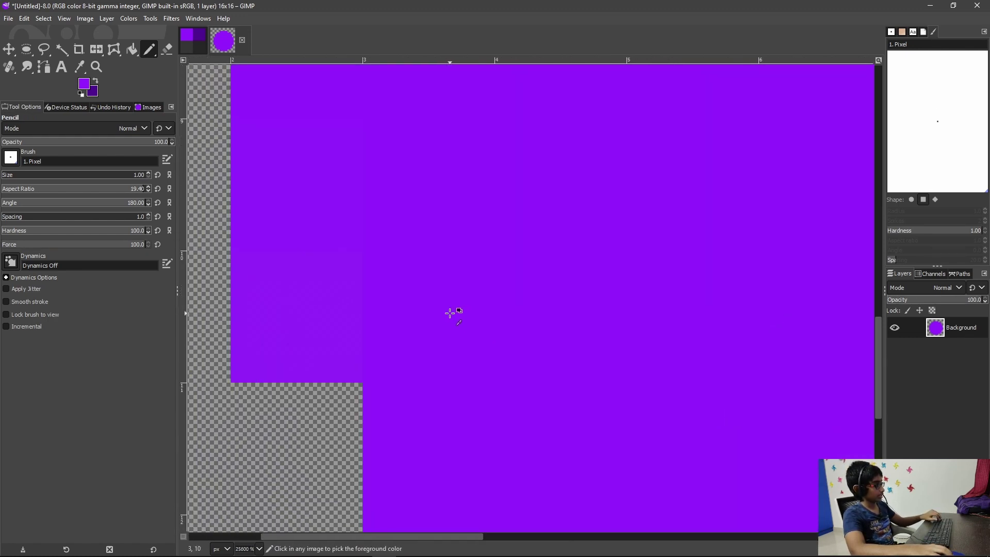
{"action": "scroll", "coordinate": [490, 348], "scroll_direction": "down", "scroll_amount": 1}
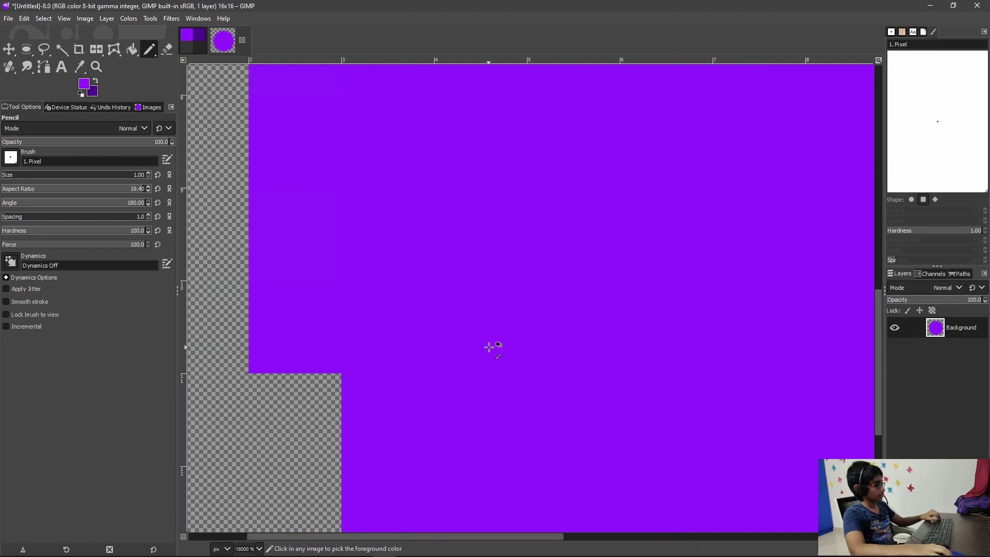
{"action": "scroll", "coordinate": [490, 348], "scroll_direction": "down", "scroll_amount": 2}
Step: Try flipping the circle horizontally, undo it, and return to the pencil
{"action": "key", "text": "shift+f"}
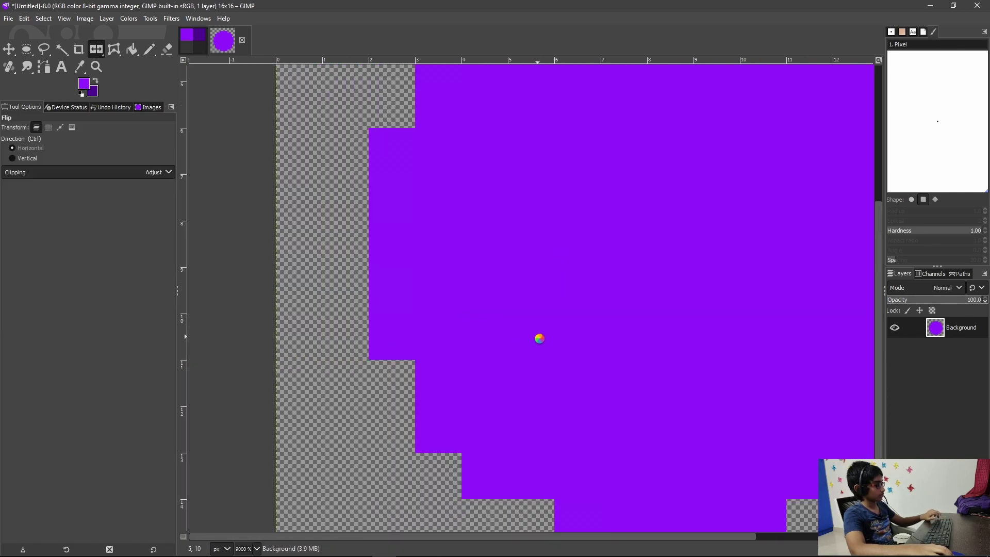
{"action": "scroll", "coordinate": [537, 336], "scroll_direction": "down", "scroll_amount": 3}
{"action": "left_click", "coordinate": [586, 331]}
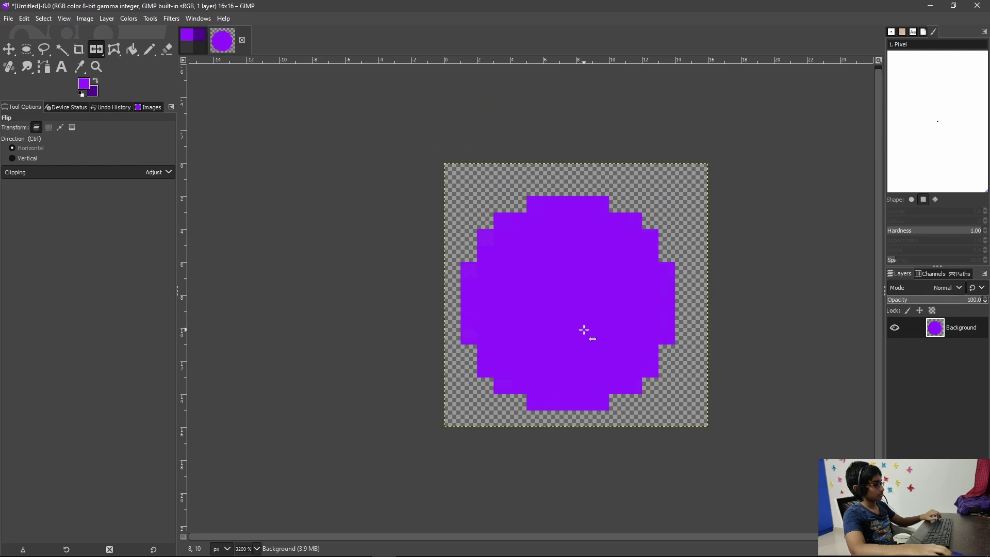
{"action": "key", "text": "ctrl+z"}
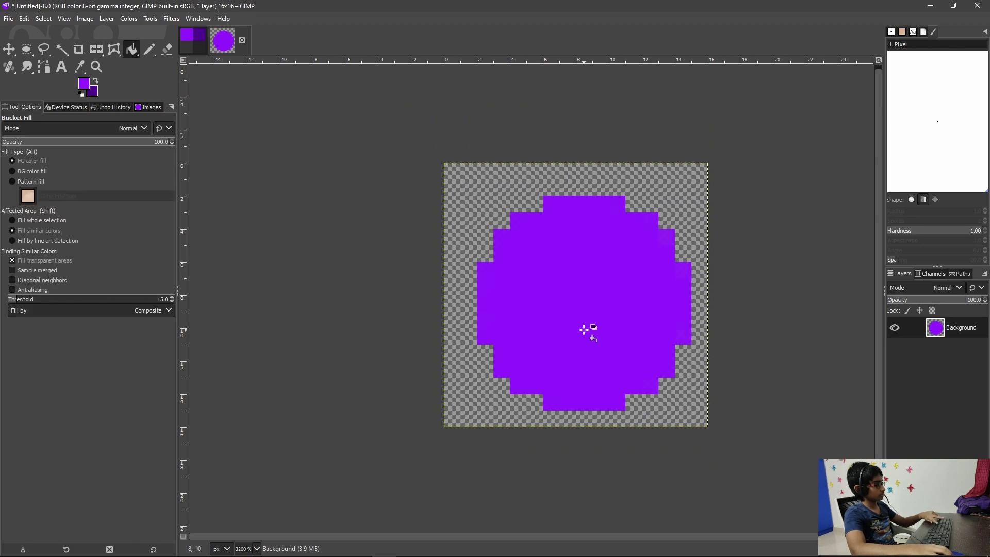
{"action": "scroll", "coordinate": [588, 327], "scroll_direction": "up", "scroll_amount": 3}
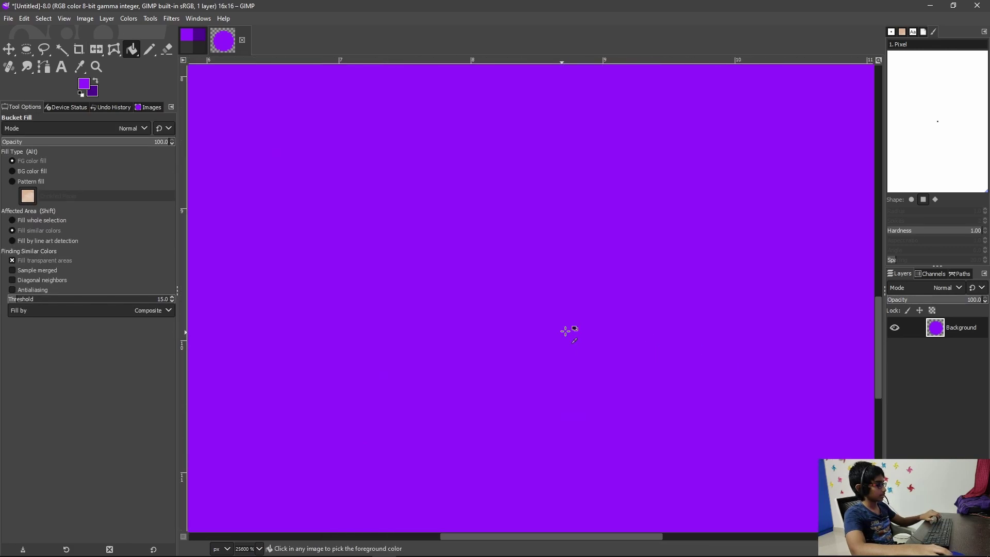
{"action": "scroll", "coordinate": [567, 330], "scroll_direction": "down", "scroll_amount": 4}
{"action": "scroll", "coordinate": [558, 342], "scroll_direction": "up", "scroll_amount": 4}
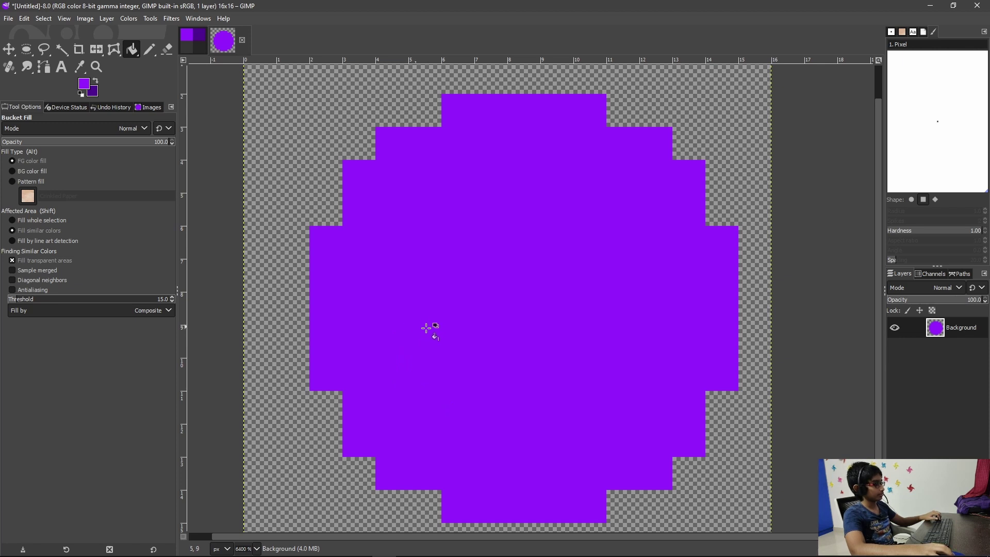
{"action": "key", "text": "n"}
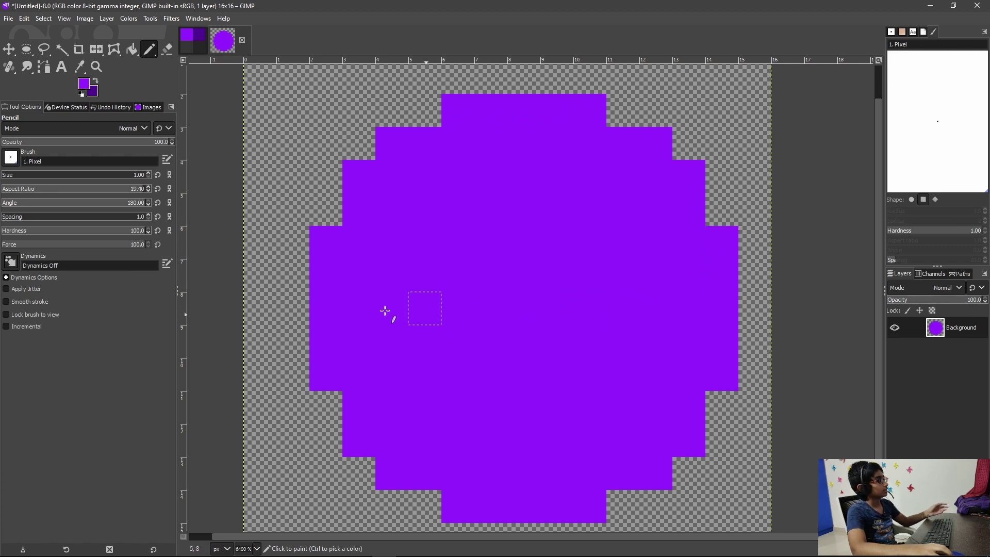
Step: Set the foreground colour to dark purple 481578
{"action": "left_click", "coordinate": [98, 83]}
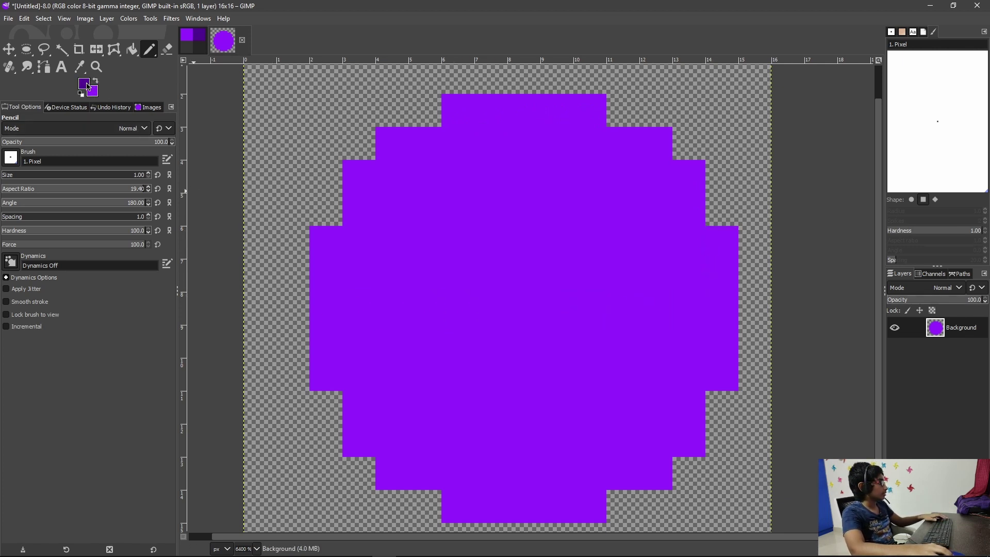
{"action": "left_click", "coordinate": [84, 84]}
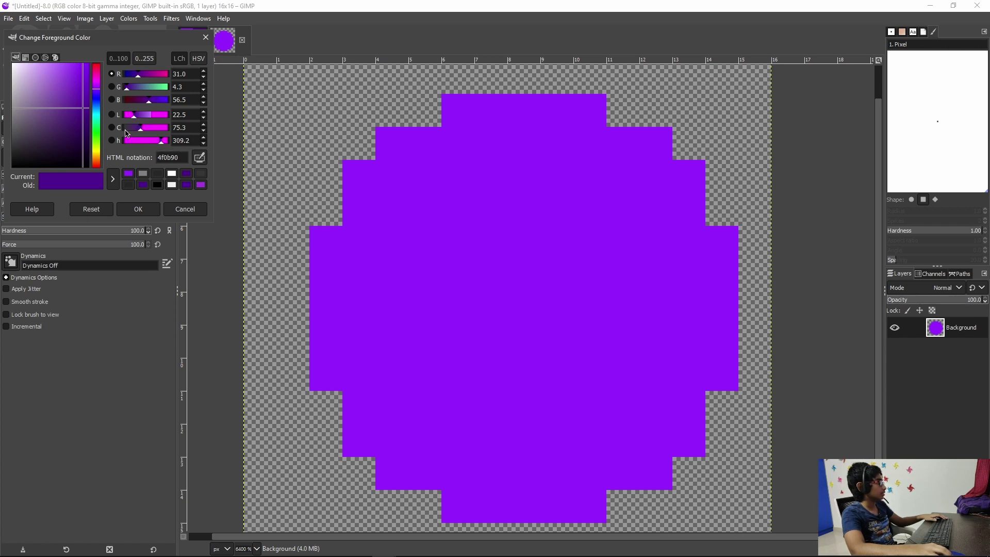
{"action": "left_click", "coordinate": [76, 119]}
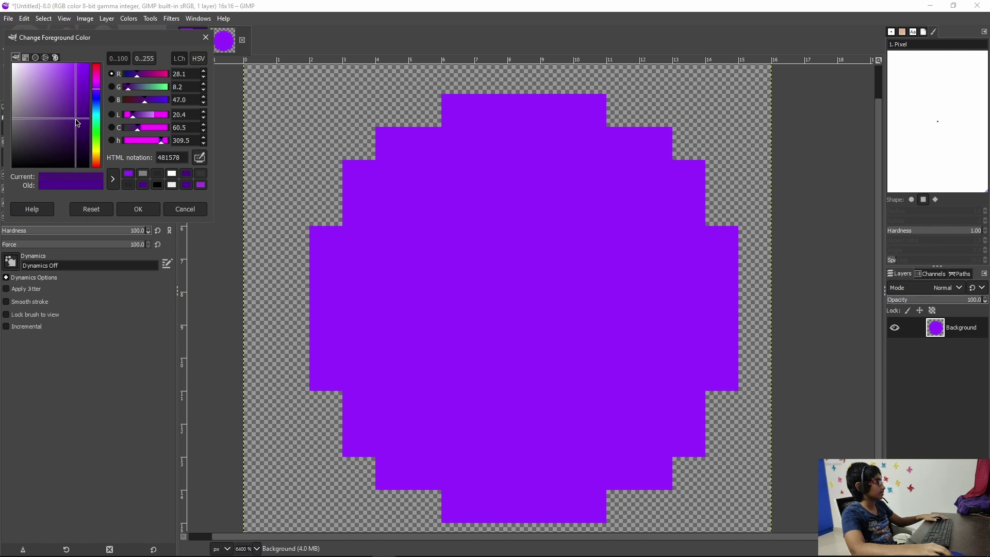
{"action": "left_click", "coordinate": [76, 127]}
Step: Test dark pencil strokes on the left edge, undo them all, and open New Layer
{"action": "left_click", "coordinate": [138, 209]}
{"action": "left_click_drag", "start_coordinate": [325, 242], "coordinate": [327, 400]}
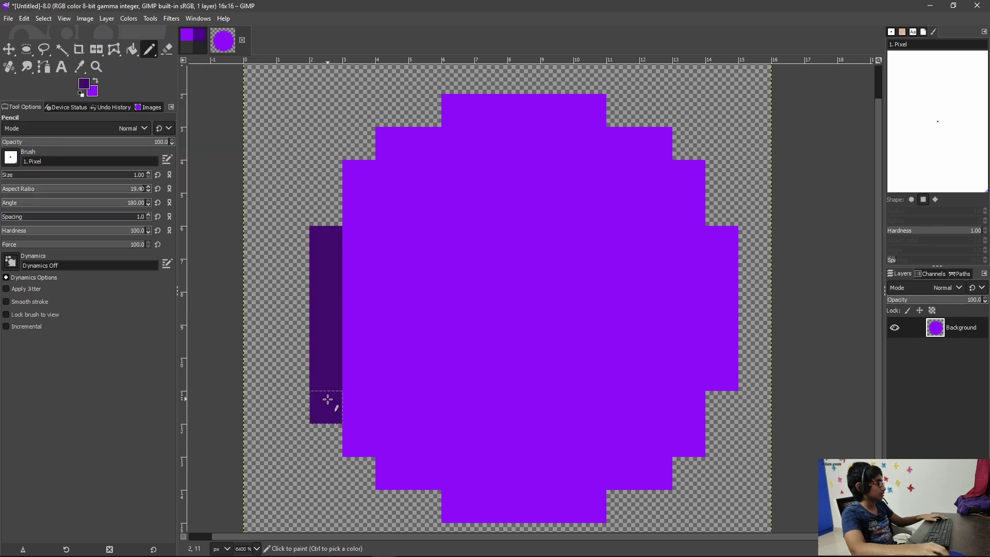
{"action": "key", "text": "ctrl+z"}
{"action": "left_click", "coordinate": [325, 271]}
{"action": "key", "text": "ctrl+z"}
{"action": "left_click", "coordinate": [326, 243]}
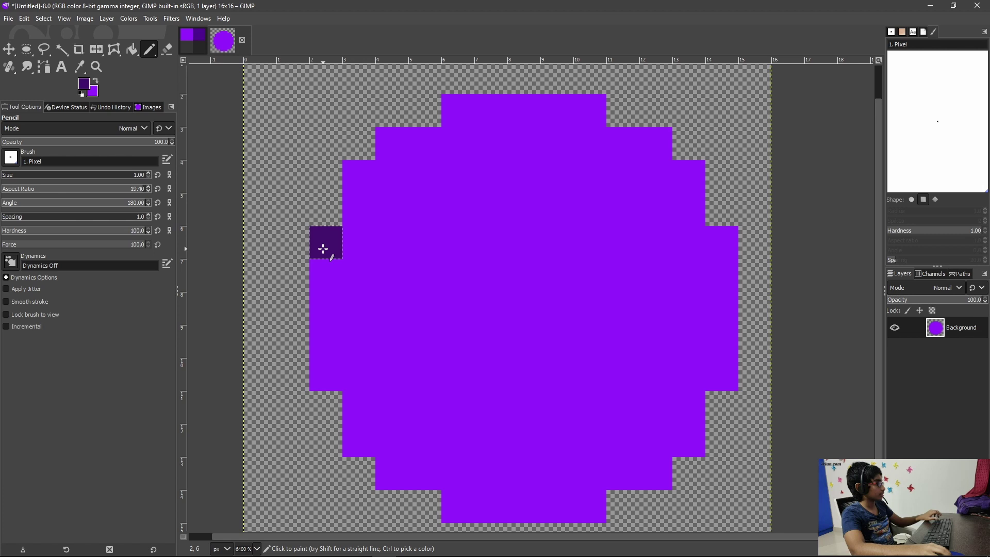
{"action": "left_click", "coordinate": [323, 367], "text": "shift"}
{"action": "key", "text": "ctrl+z"}
{"action": "key", "text": "ctrl+z"}
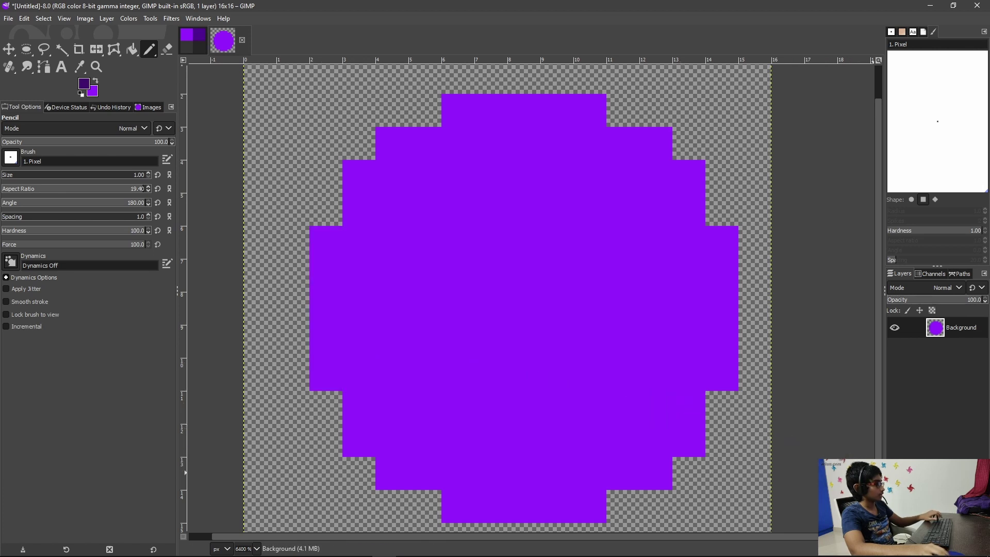
{"action": "key", "text": "shift+ctrl+n"}
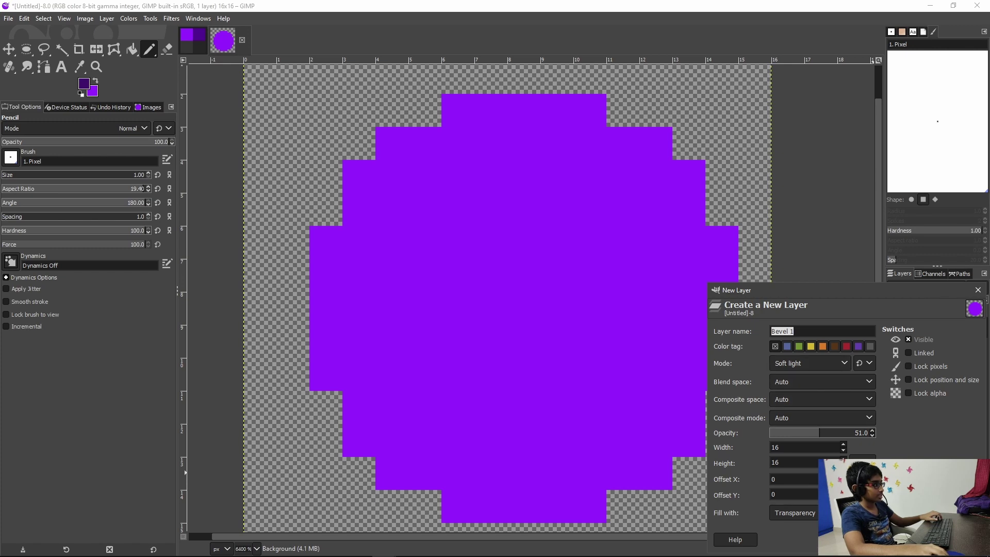
Step: Cancel the new layer and set the foreground colour to dark purple 460c7e
{"action": "key", "text": "Escape"}
{"action": "left_click", "coordinate": [81, 84]}
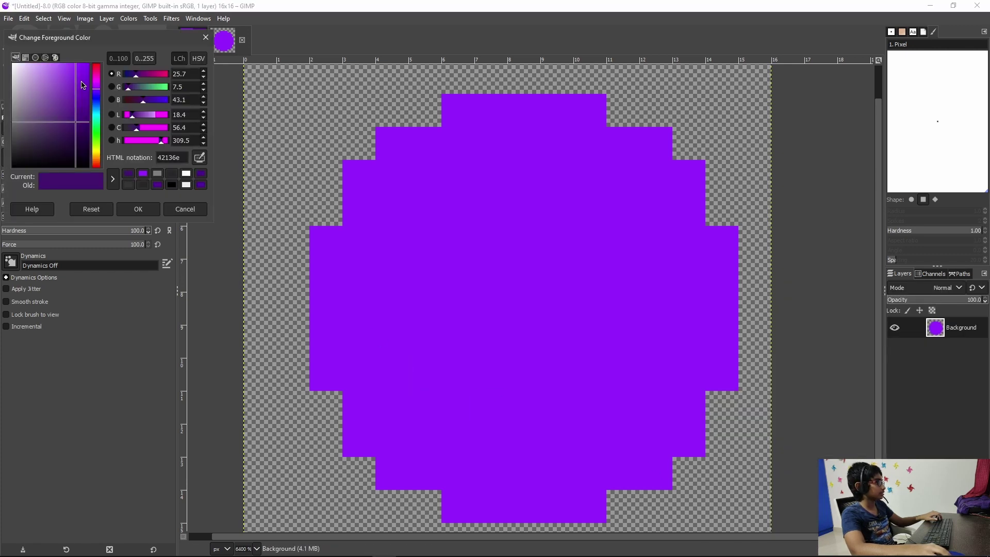
{"action": "left_click_drag", "start_coordinate": [86, 119], "coordinate": [83, 120]}
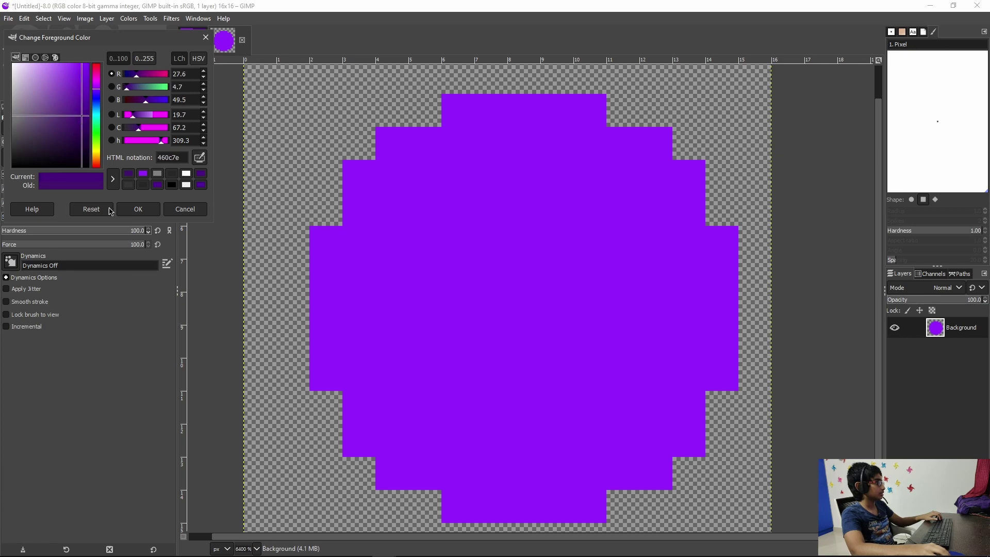
{"action": "left_click", "coordinate": [138, 209]}
Step: Outline the circle's left edge, lower-left diagonal steps and bottom row in dark purple
{"action": "left_click", "coordinate": [325, 242]}
{"action": "left_click", "coordinate": [326, 350], "text": "shift"}
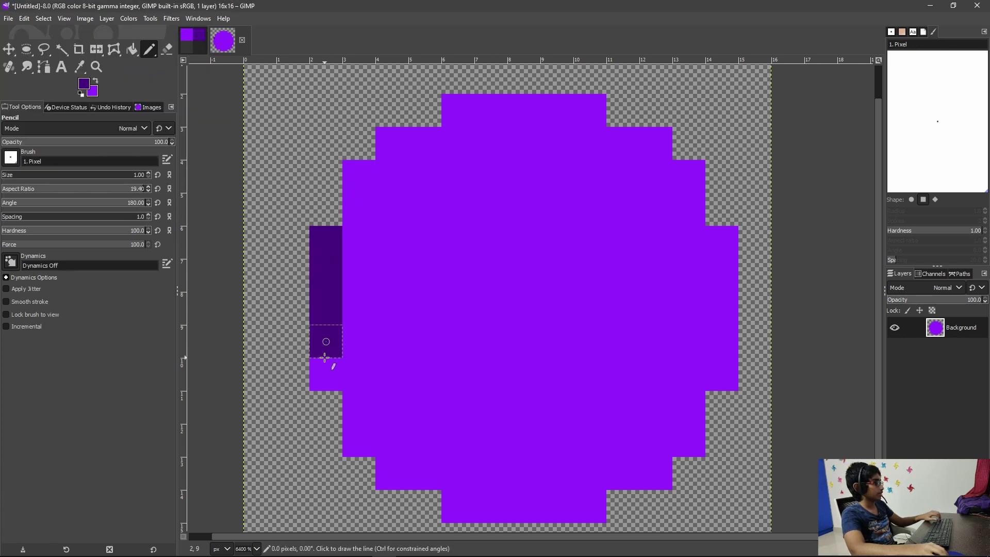
{"action": "key", "text": "ctrl+z"}
{"action": "left_click", "coordinate": [325, 375], "text": "shift"}
{"action": "left_click", "coordinate": [351, 408], "text": "shift"}
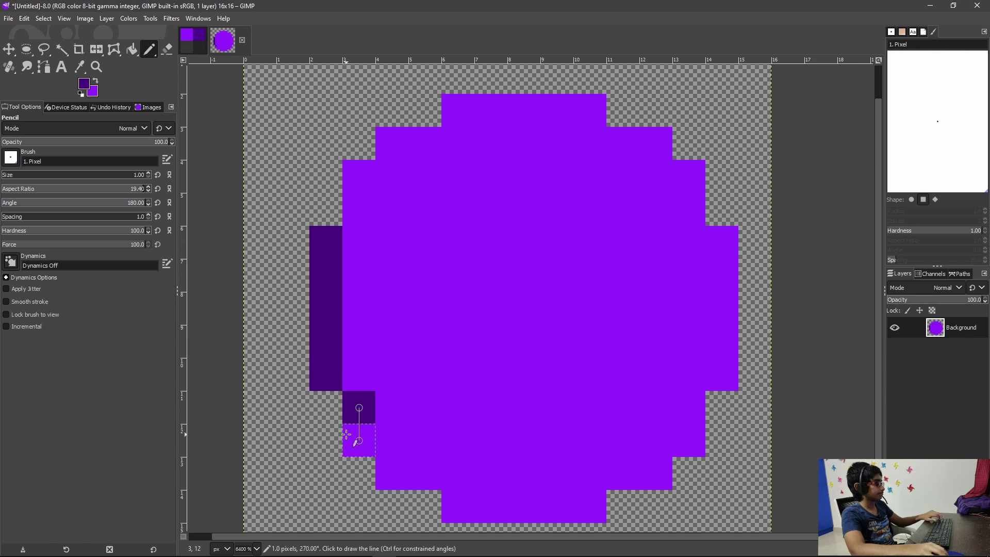
{"action": "left_click", "coordinate": [359, 439], "text": "shift"}
{"action": "left_click", "coordinate": [392, 473], "text": "shift"}
{"action": "left_click", "coordinate": [425, 474], "text": "shift"}
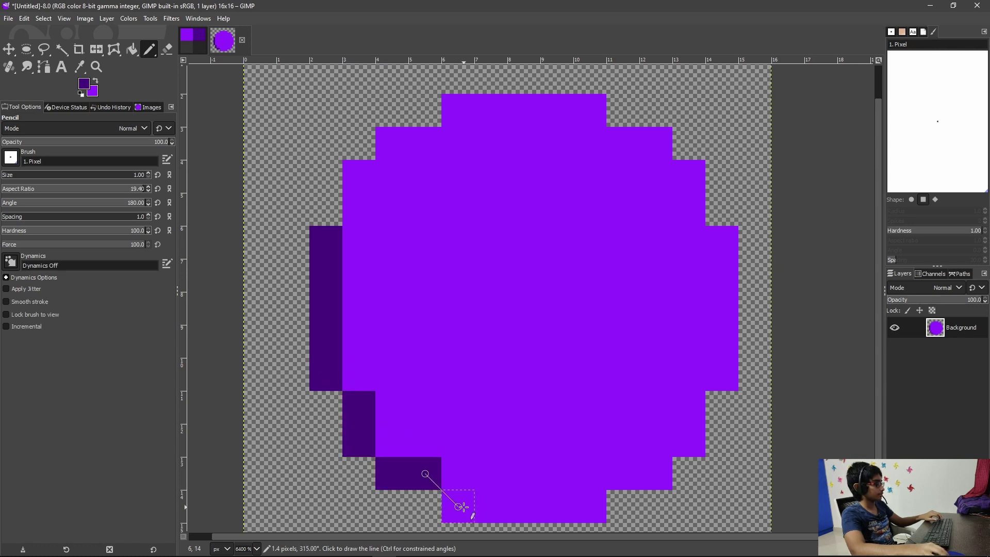
{"action": "left_click", "coordinate": [457, 505], "text": "shift"}
{"action": "left_click", "coordinate": [593, 508], "text": "shift"}
Step: Outline the bottom-right steps, right edge and upper-right corner in dark purple
{"action": "left_click", "coordinate": [623, 473], "text": "shift"}
{"action": "left_click", "coordinate": [656, 473], "text": "shift"}
{"action": "left_click", "coordinate": [690, 440], "text": "shift"}
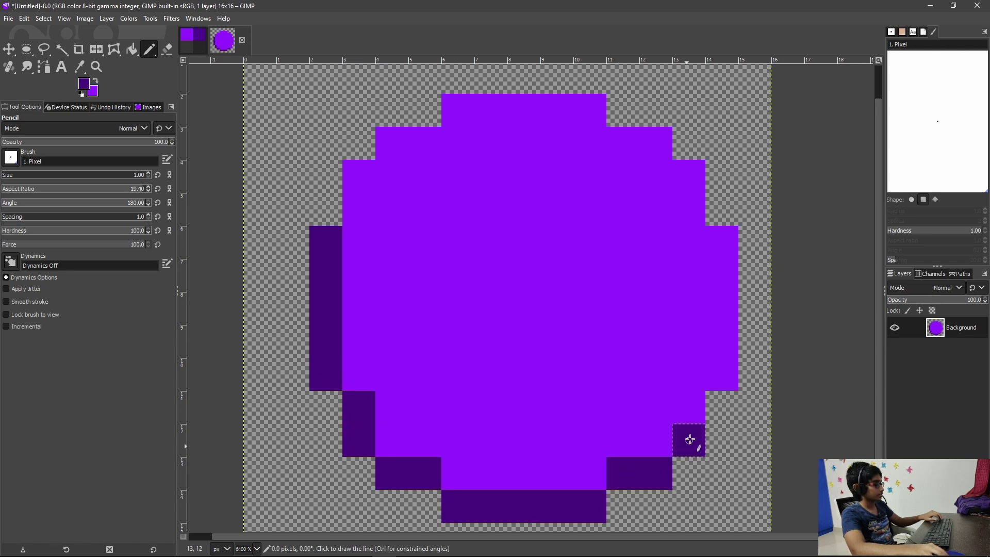
{"action": "left_click", "coordinate": [694, 408], "text": "shift"}
{"action": "left_click", "coordinate": [722, 375], "text": "shift"}
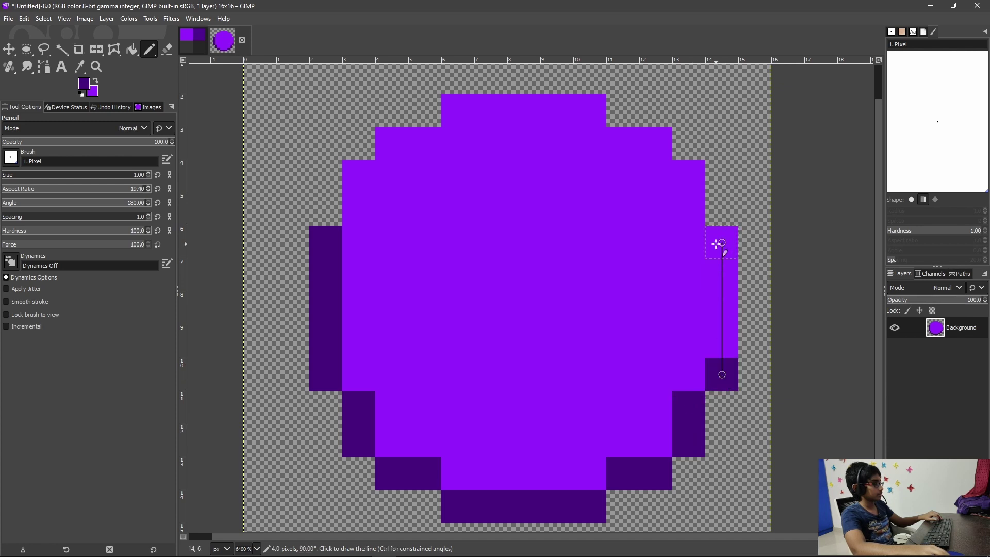
{"action": "left_click", "coordinate": [722, 235], "text": "shift"}
{"action": "left_click", "coordinate": [689, 178], "text": "shift"}
{"action": "left_click", "coordinate": [662, 147], "text": "shift"}
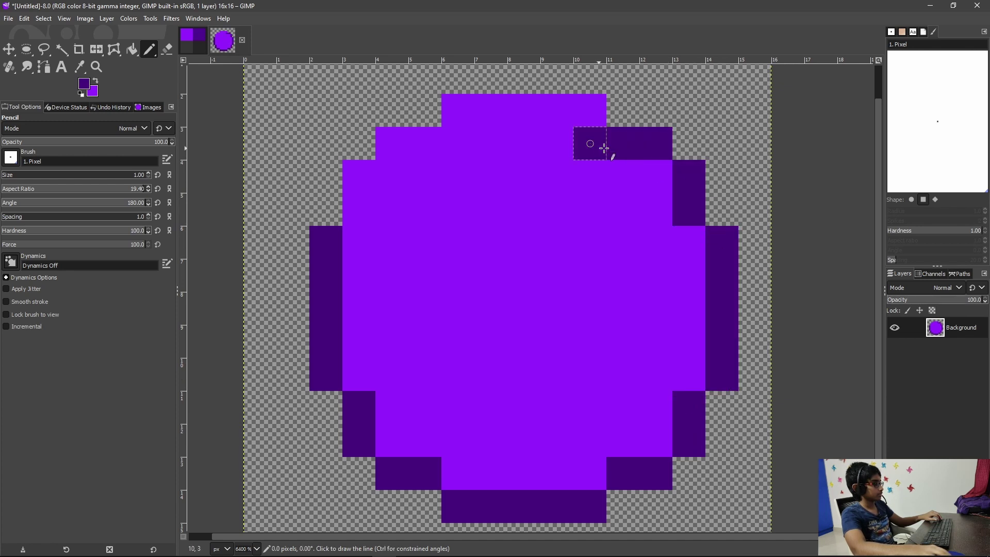
{"action": "left_click", "coordinate": [623, 147], "text": "shift"}
Step: Outline the top row and upper-left diagonal steps to close the dark outline
{"action": "left_click", "coordinate": [585, 105], "text": "shift"}
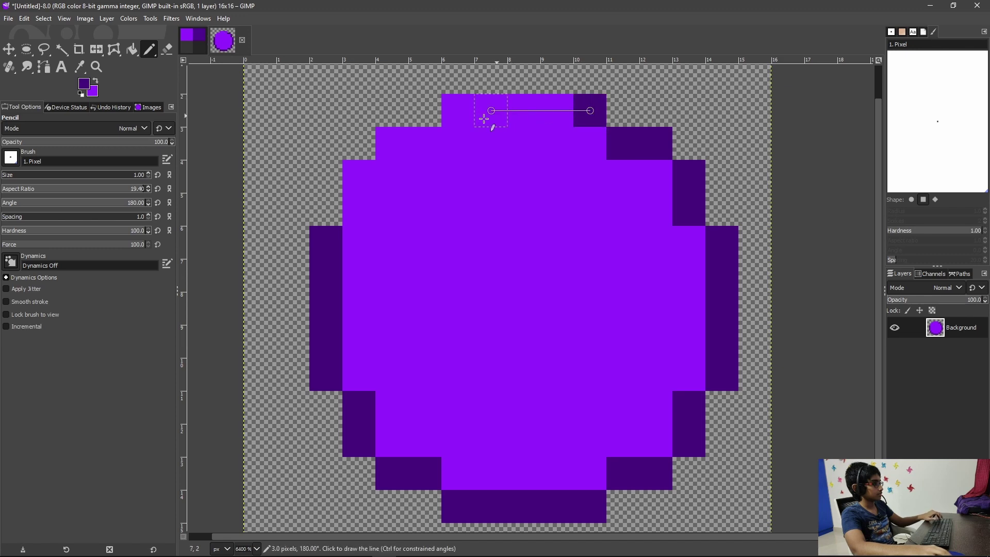
{"action": "left_click", "coordinate": [480, 118], "text": "shift"}
{"action": "key", "text": "ctrl+z"}
{"action": "left_click", "coordinate": [460, 122], "text": "shift"}
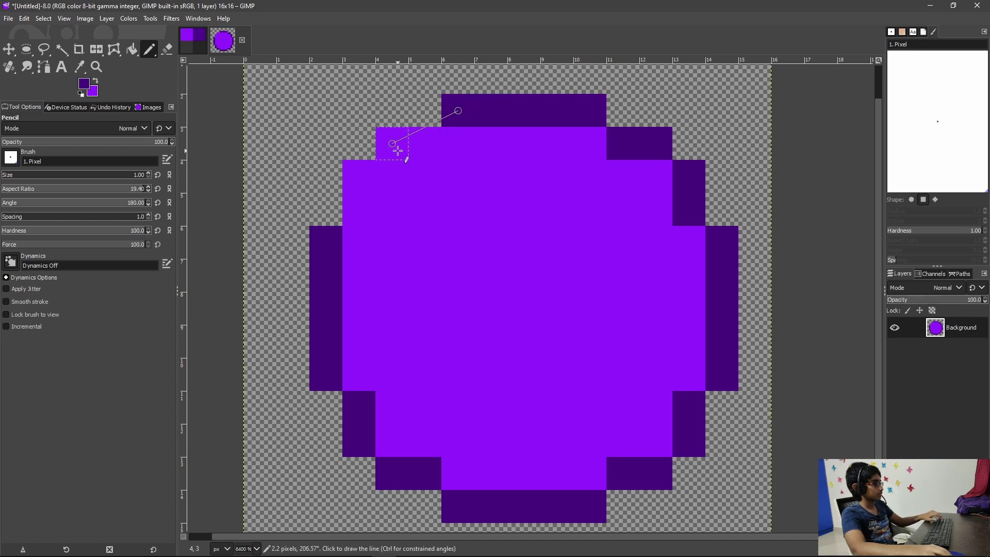
{"action": "left_click", "coordinate": [413, 149], "text": "shift"}
{"action": "left_click", "coordinate": [392, 147], "text": "shift"}
{"action": "left_click", "coordinate": [361, 178], "text": "shift"}
{"action": "scroll", "coordinate": [559, 400], "scroll_direction": "down", "scroll_amount": 2}
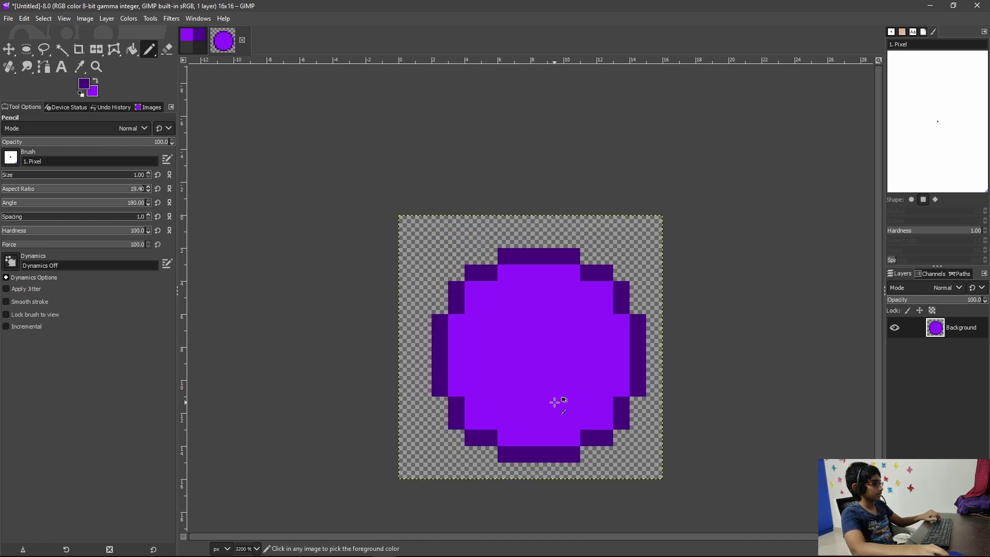
Step: Zoom in to inspect the circle's dark outline, then dismiss the foreground colour chooser unchanged
{"action": "scroll", "coordinate": [557, 402], "scroll_direction": "up", "scroll_amount": 1}
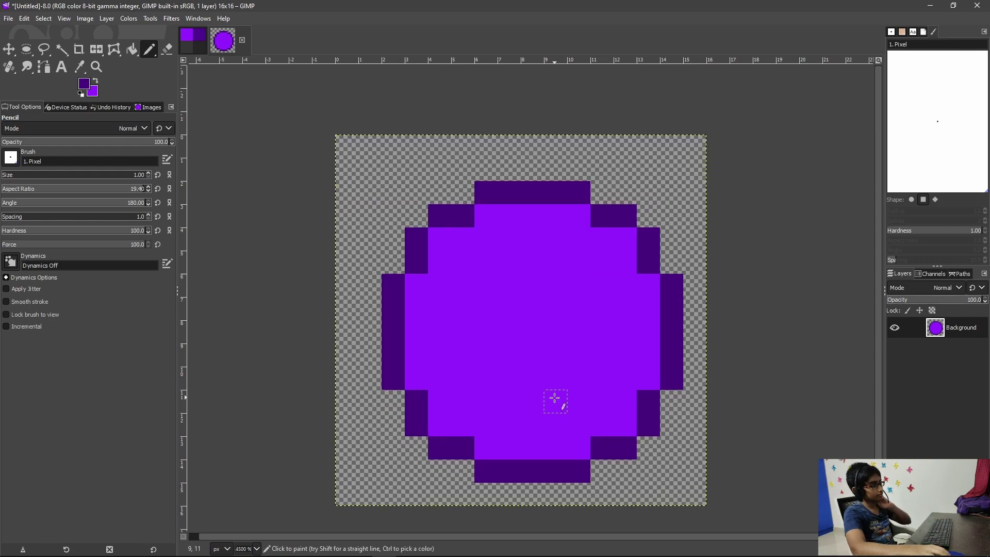
{"action": "scroll", "coordinate": [538, 388], "scroll_direction": "up", "scroll_amount": 2}
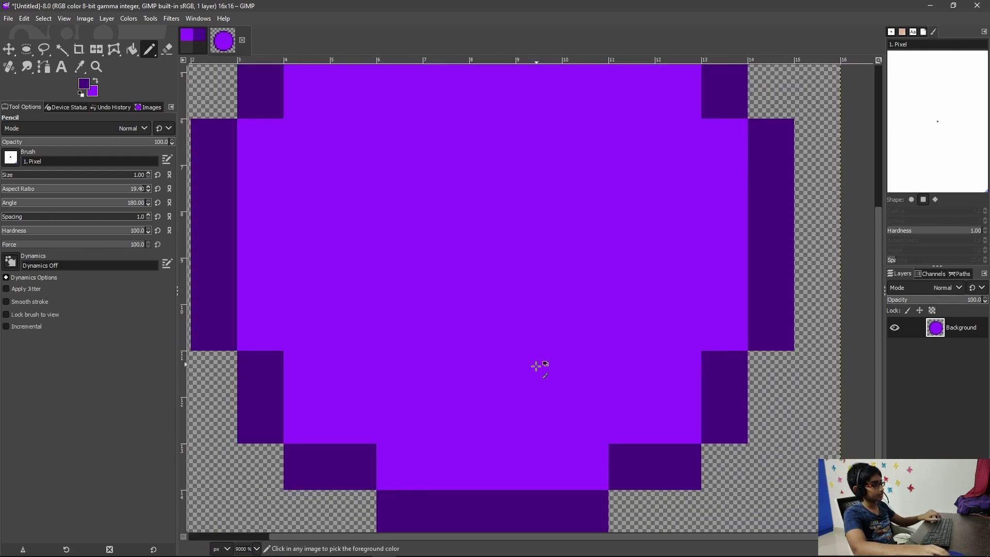
{"action": "scroll", "coordinate": [538, 387], "scroll_direction": "down", "scroll_amount": 2}
{"action": "scroll", "coordinate": [446, 308], "scroll_direction": "up", "scroll_amount": 3}
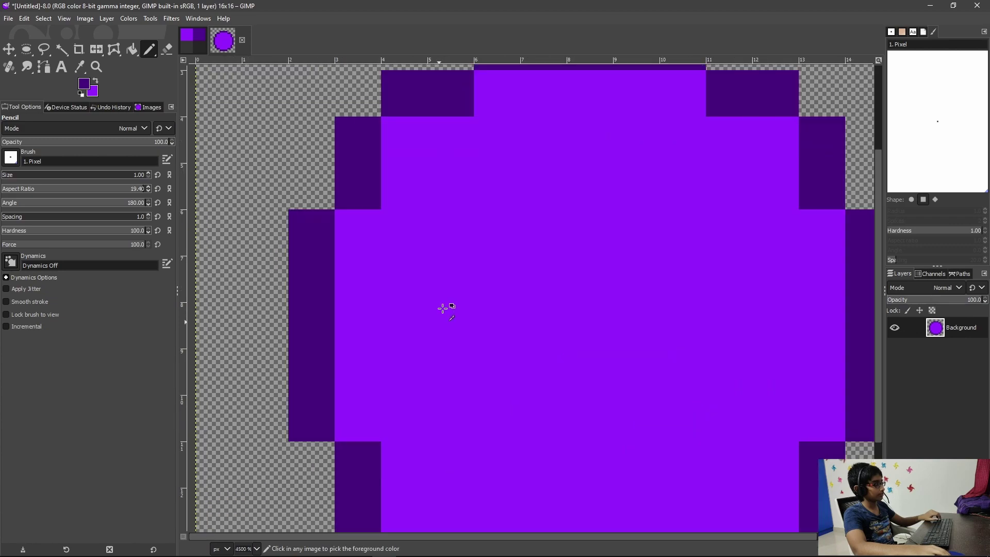
{"action": "scroll", "coordinate": [478, 318], "scroll_direction": "down", "scroll_amount": 4}
{"action": "scroll", "coordinate": [453, 324], "scroll_direction": "up", "scroll_amount": 1}
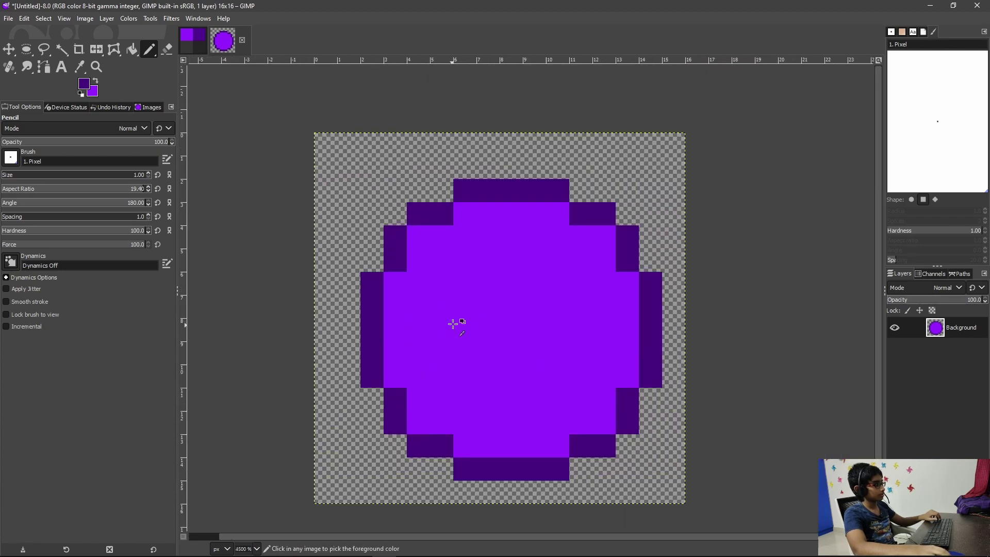
{"action": "scroll", "coordinate": [454, 324], "scroll_direction": "up", "scroll_amount": 1}
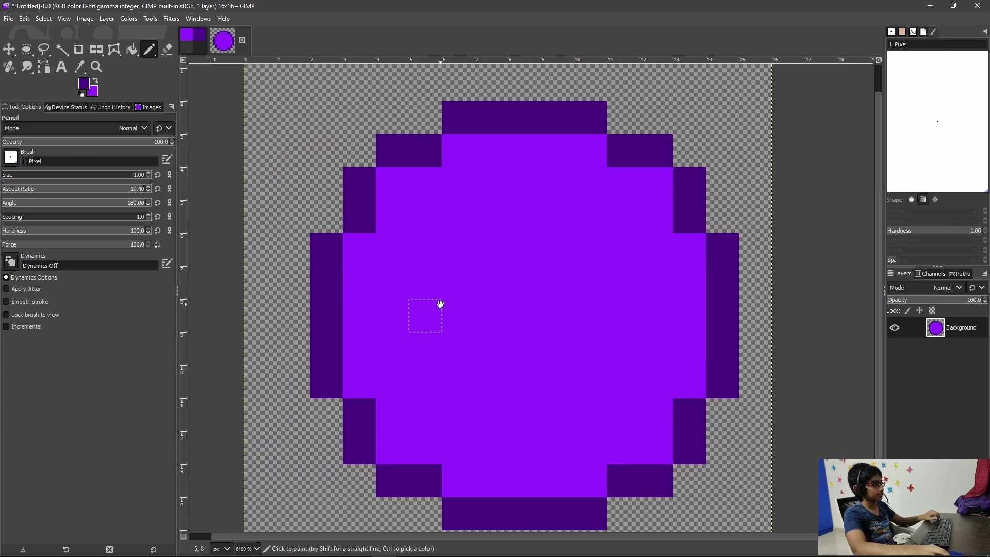
{"action": "scroll", "coordinate": [391, 291], "scroll_direction": "down", "scroll_amount": 1}
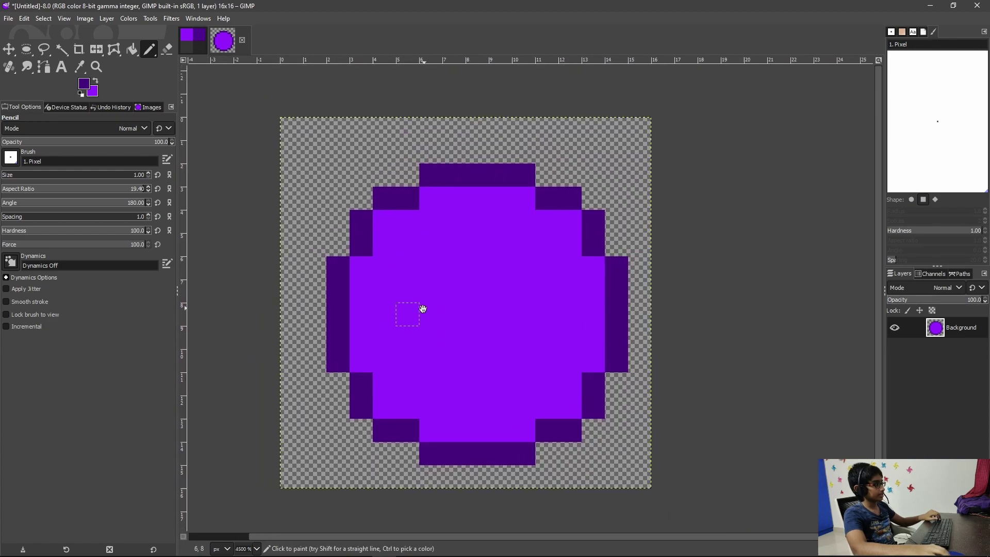
{"action": "scroll", "coordinate": [379, 270], "scroll_direction": "up", "scroll_amount": 1}
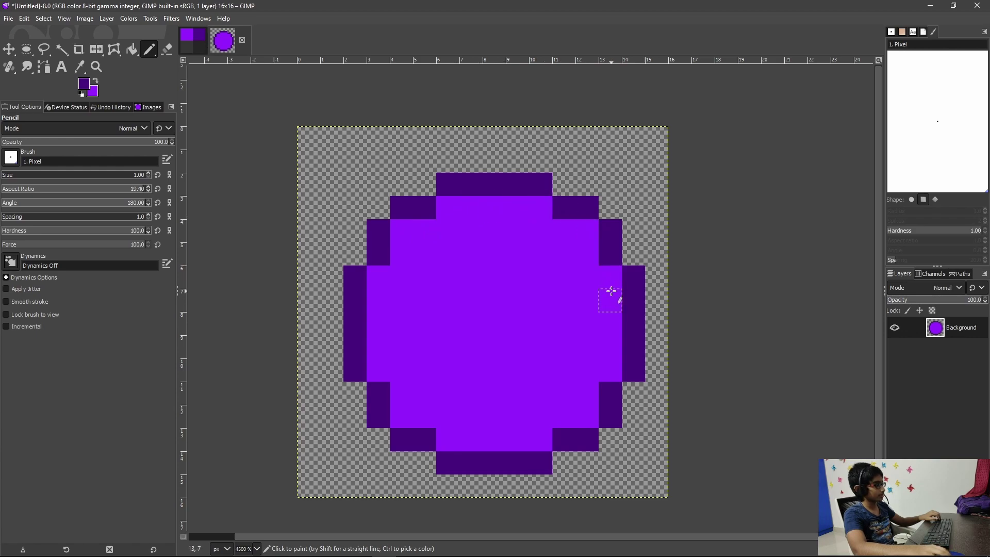
{"action": "scroll", "coordinate": [601, 347], "scroll_direction": "up", "scroll_amount": 1}
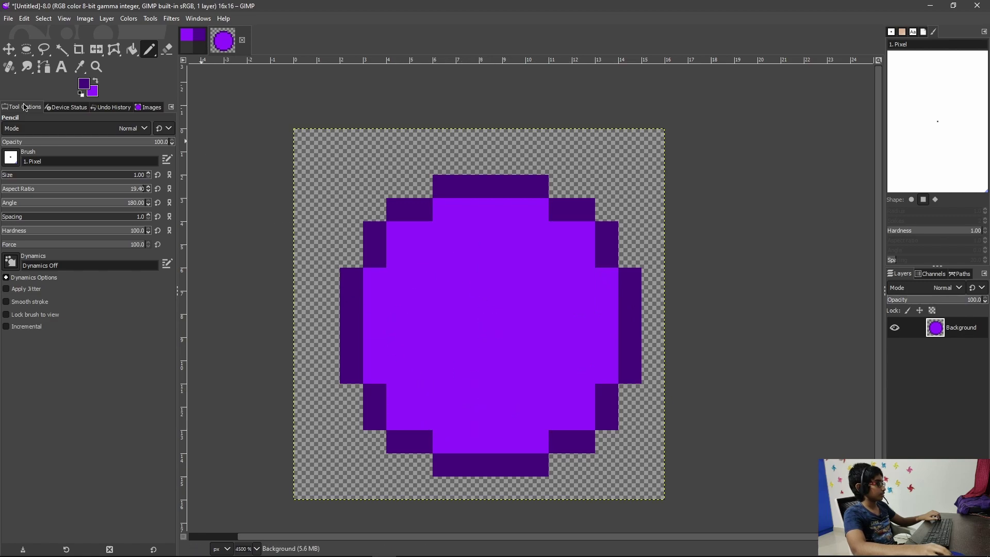
{"action": "left_click", "coordinate": [86, 84]}
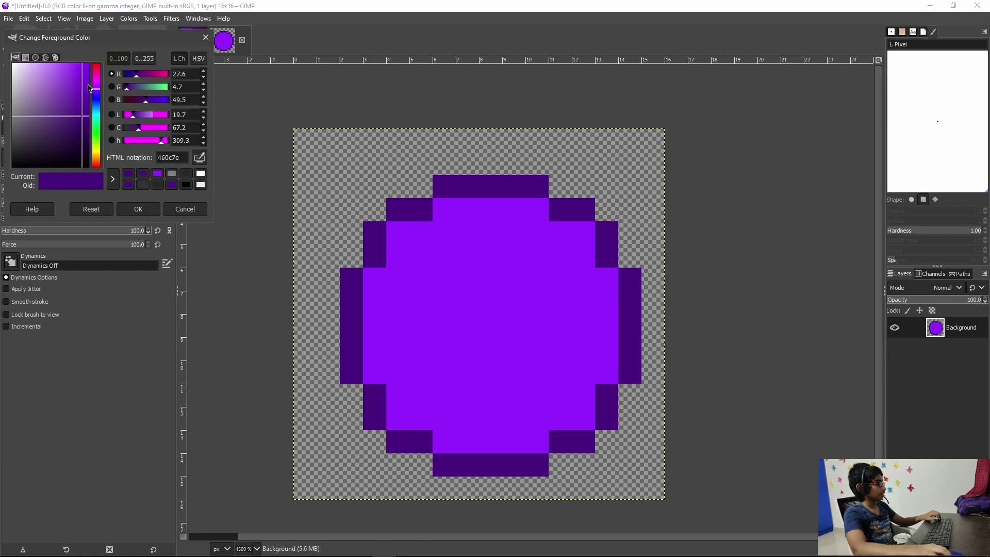
{"action": "key", "text": "Escape"}
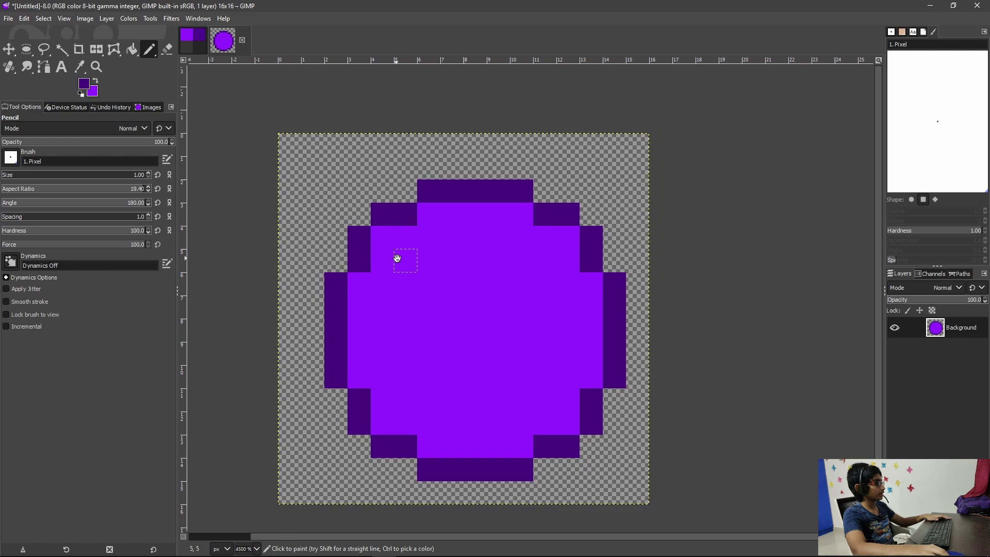
Step: With Rectangle Select, select the square from pixel (2,2) to (14,14)
{"action": "key", "text": "s"}
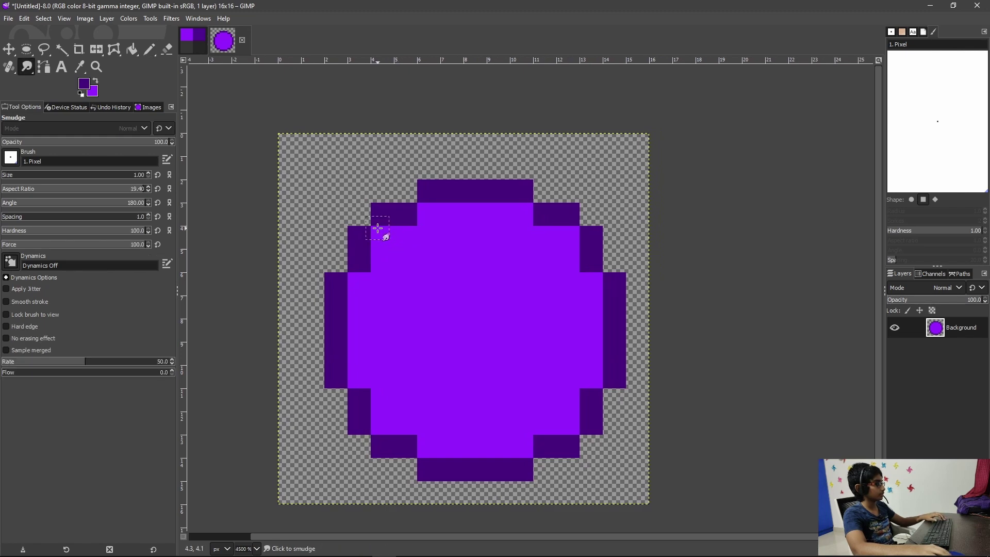
{"action": "key", "text": "r"}
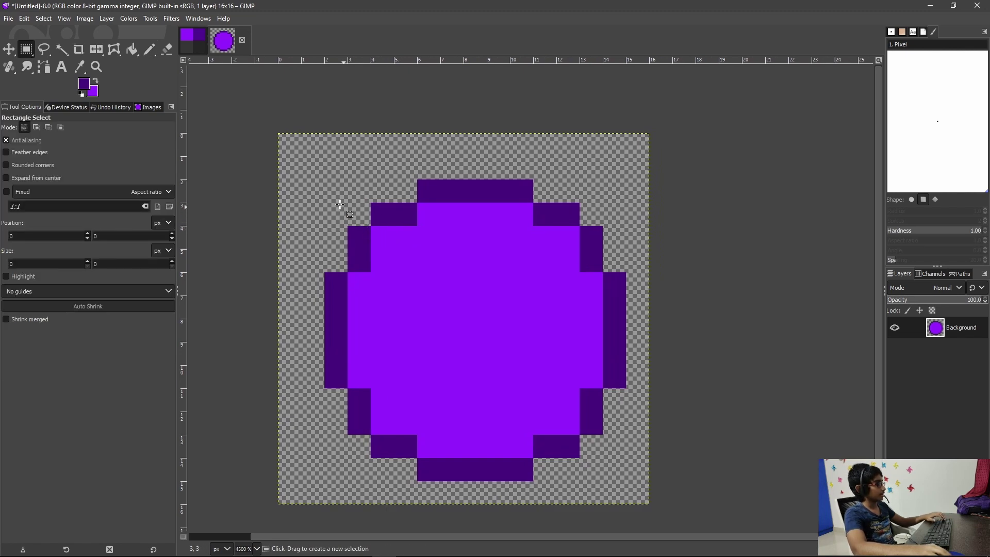
{"action": "mouse_move", "coordinate": [326, 181]}
{"action": "left_mouse_down"}
{"action": "mouse_move", "coordinate": [464, 365]}
{"action": "mouse_move", "coordinate": [630, 487]}
{"action": "left_mouse_up"}
Step: Subtract the bottom-right and bottom-left corner steps from the square selection
{"action": "left_click_drag", "start_coordinate": [607, 390], "coordinate": [635, 482]}
{"action": "left_click_drag", "start_coordinate": [581, 436], "coordinate": [601, 482]}
{"action": "left_click_drag", "start_coordinate": [535, 458], "coordinate": [586, 480]}
{"action": "left_click_drag", "start_coordinate": [326, 389], "coordinate": [352, 479]}
{"action": "left_click", "coordinate": [351, 437]}
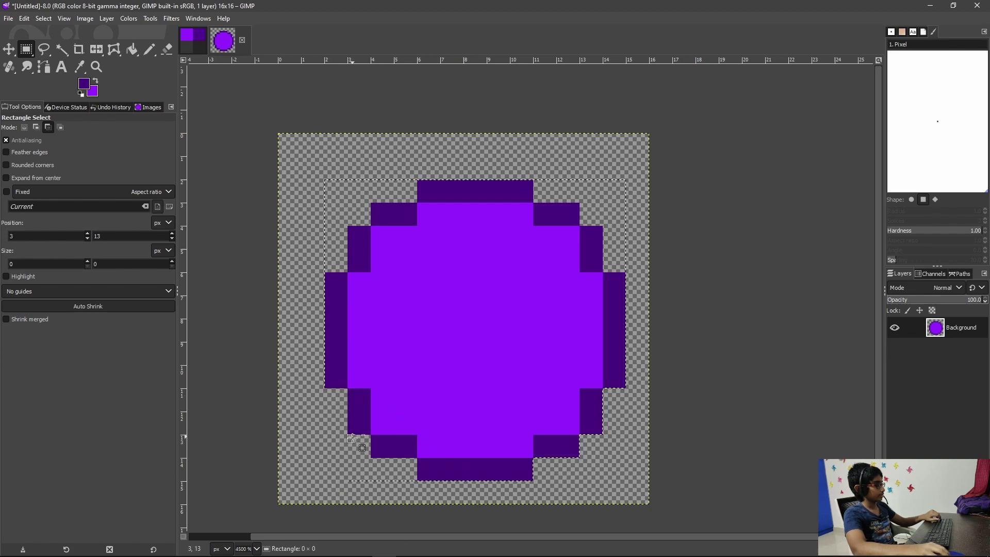
{"action": "left_click_drag", "start_coordinate": [363, 440], "coordinate": [376, 473]}
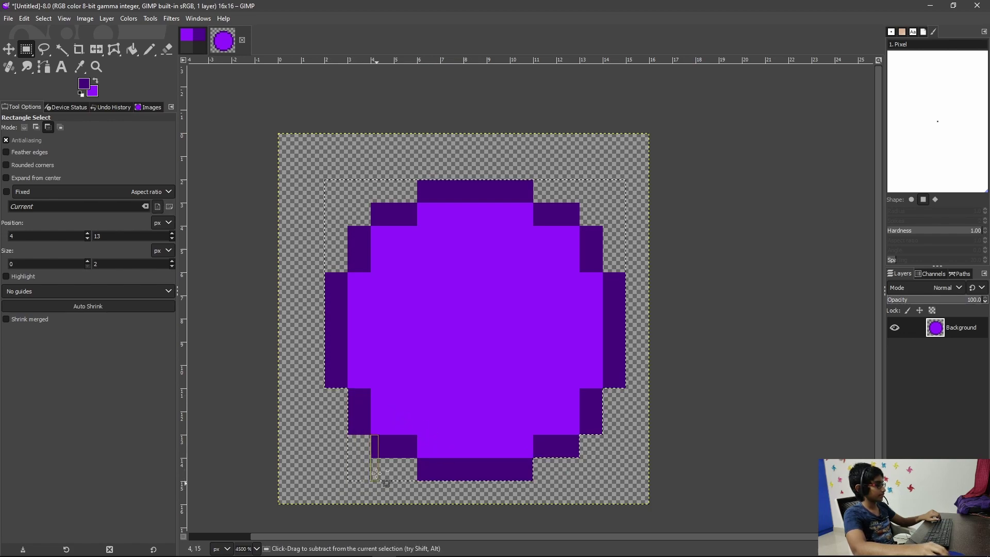
{"action": "left_click_drag", "start_coordinate": [351, 438], "coordinate": [359, 455]}
{"action": "left_click_drag", "start_coordinate": [376, 487], "coordinate": [416, 480]}
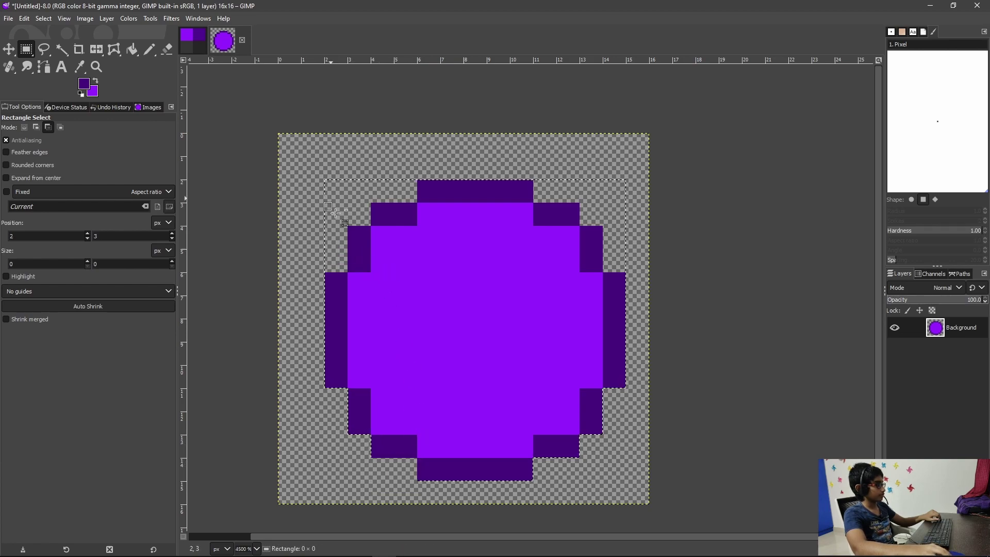
Step: Subtract the top-left and top-right corner steps so the selection hugs the circle
{"action": "left_click_drag", "start_coordinate": [326, 180], "coordinate": [371, 225]}
{"action": "mouse_move", "coordinate": [396, 181]}
{"action": "left_mouse_down"}
{"action": "mouse_move", "coordinate": [415, 201]}
{"action": "mouse_move", "coordinate": [410, 191]}
{"action": "left_mouse_up"}
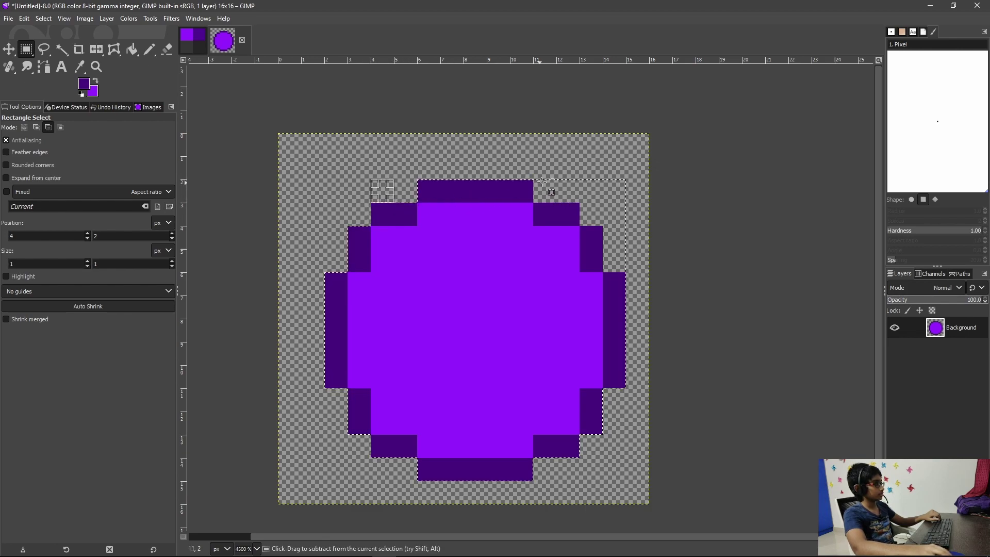
{"action": "mouse_move", "coordinate": [535, 181]}
{"action": "left_mouse_down"}
{"action": "mouse_move", "coordinate": [628, 204]}
{"action": "mouse_move", "coordinate": [650, 271]}
{"action": "left_mouse_up"}
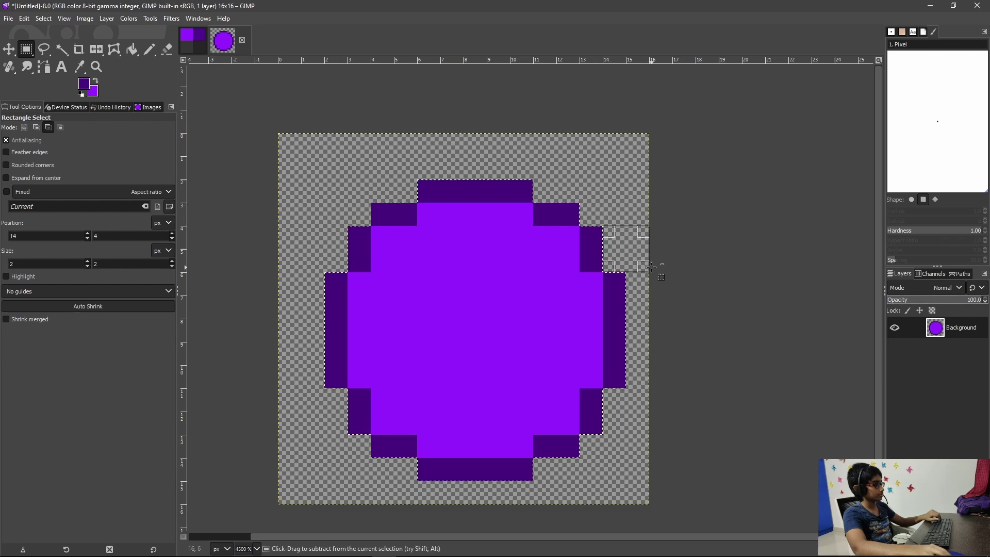
{"action": "key", "text": "Return"}
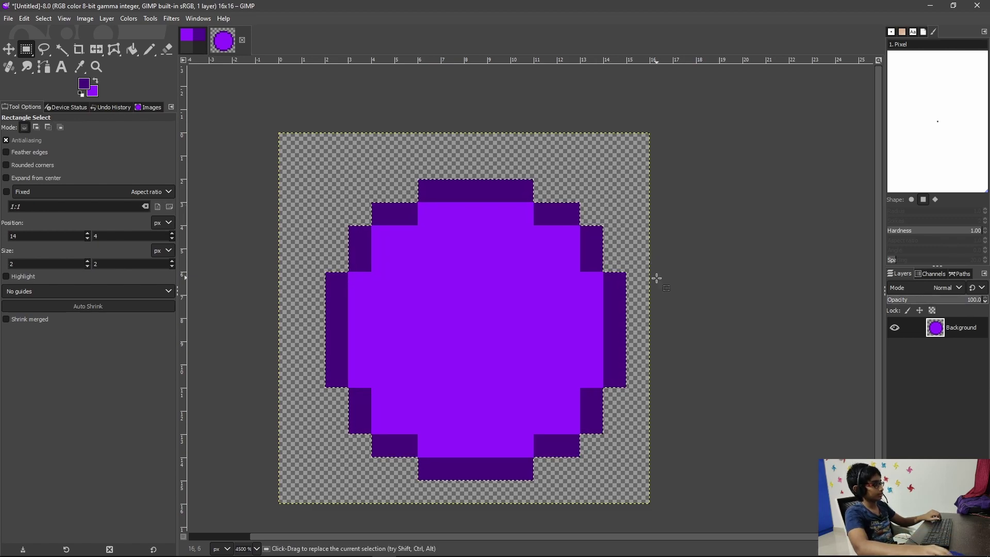
{"action": "mouse_move", "coordinate": [654, 279]}
{"action": "left_mouse_down"}
{"action": "mouse_move", "coordinate": [666, 266]}
{"action": "mouse_move", "coordinate": [655, 283]}
{"action": "left_mouse_up"}
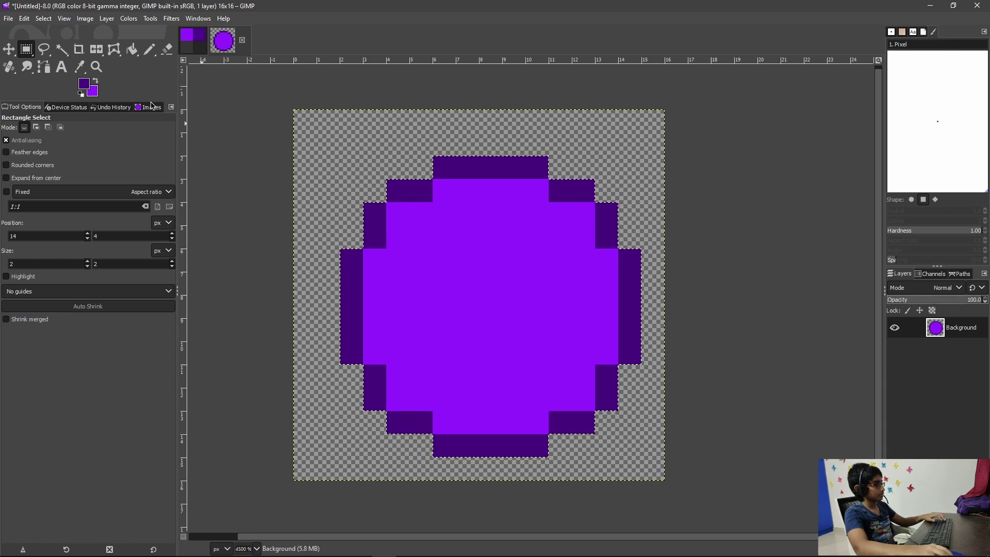
Step: Pick colours from the Color Palatte image and make bright purple the foreground colour
{"action": "left_click", "coordinate": [95, 82]}
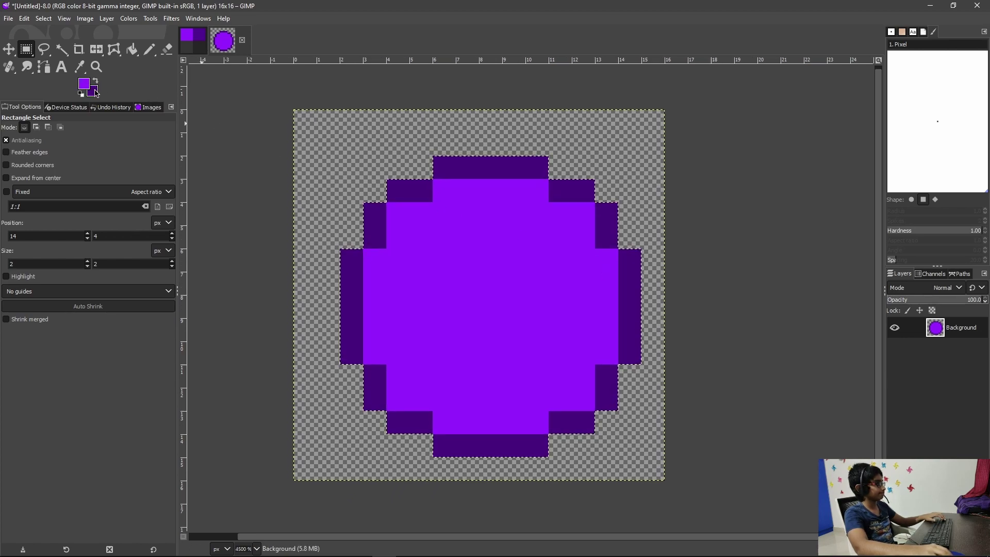
{"action": "left_click", "coordinate": [94, 93]}
{"action": "key", "text": "Escape"}
{"action": "left_click", "coordinate": [202, 49]}
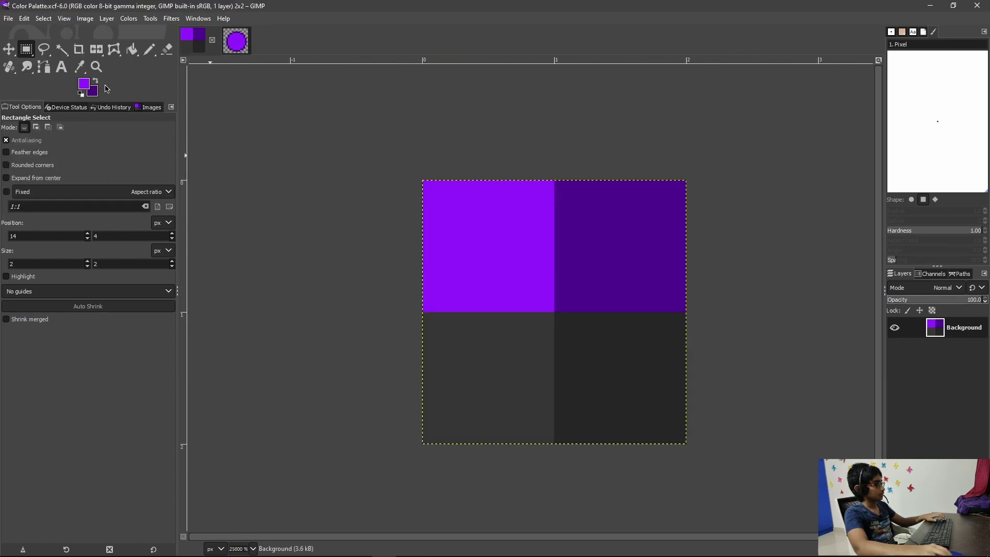
{"action": "key", "text": "n"}
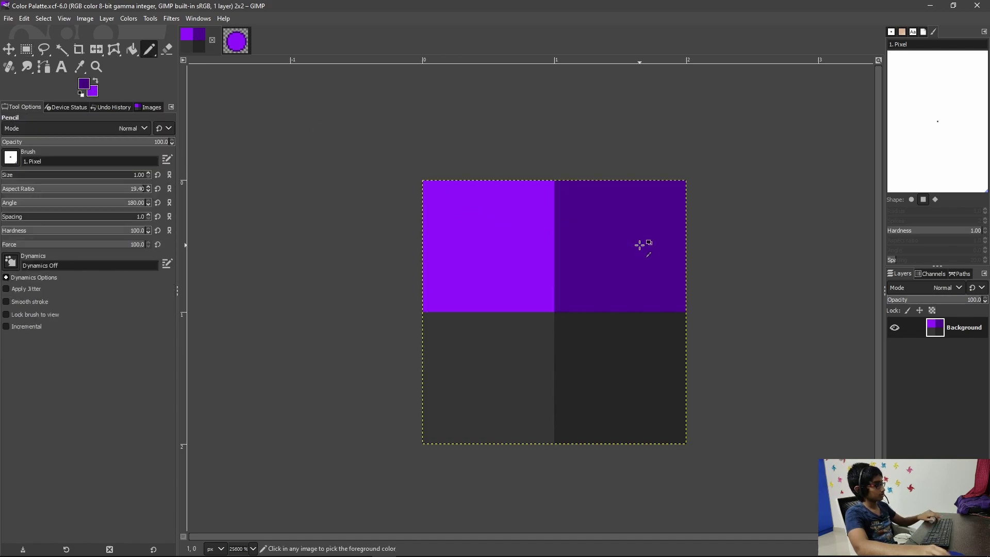
{"action": "left_click", "coordinate": [236, 47]}
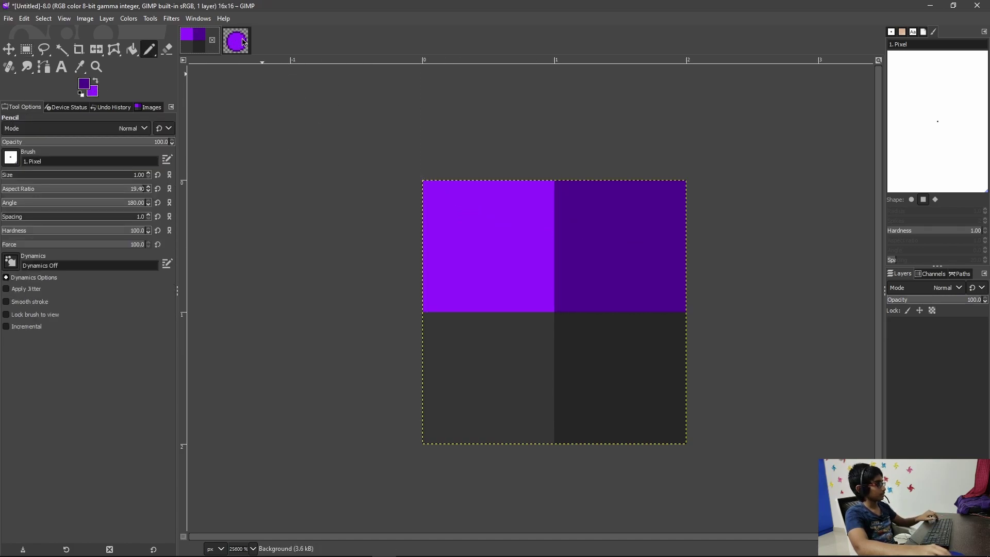
{"action": "left_click", "coordinate": [95, 81]}
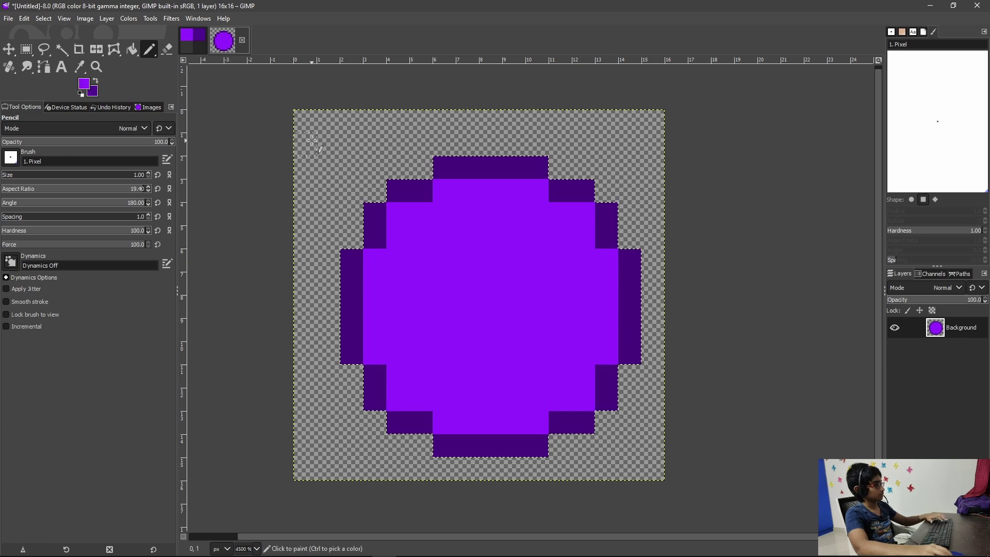
Step: Apply a diagonal gradient across the selected circle from top-left to bottom-right
{"action": "key", "text": "g"}
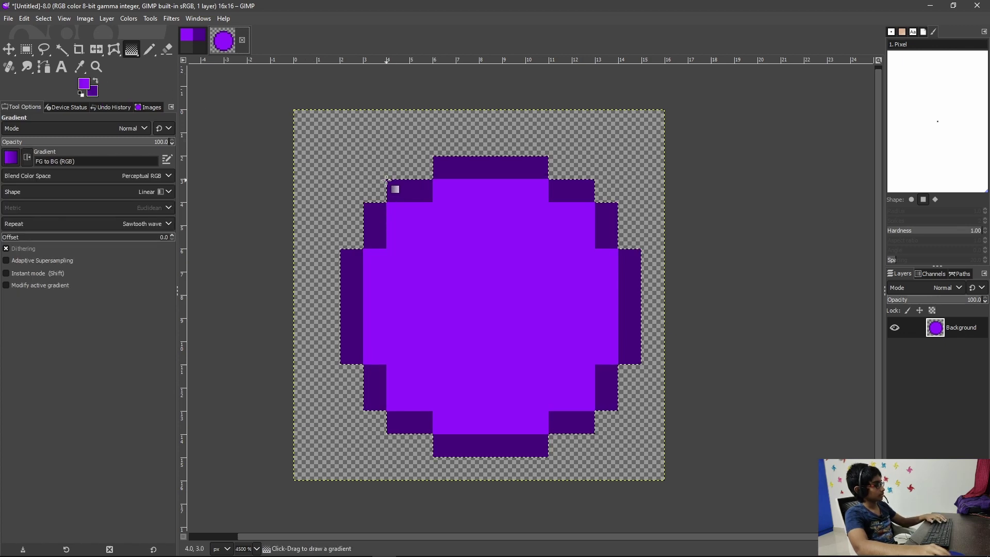
{"action": "left_click_drag", "start_coordinate": [387, 180], "coordinate": [600, 414]}
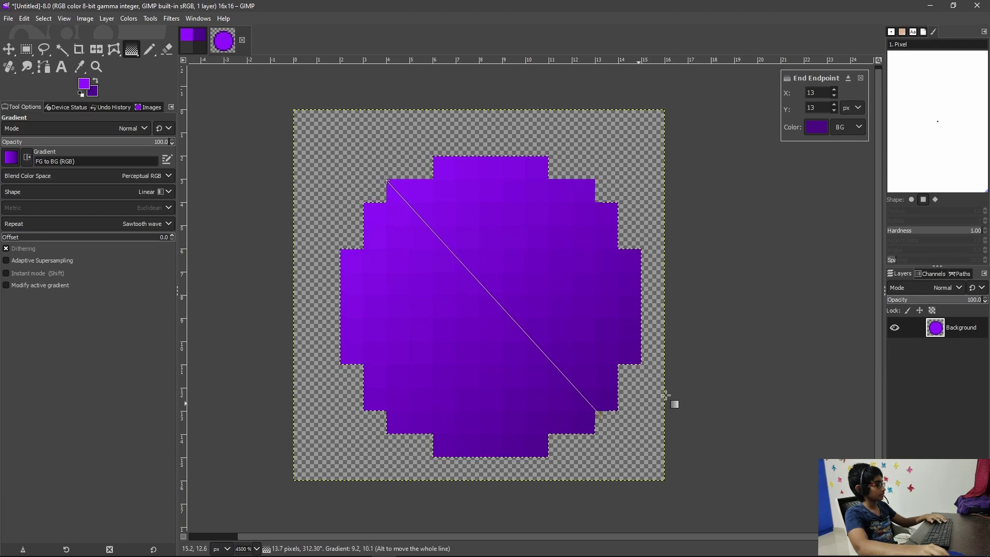
{"action": "key", "text": "Return"}
{"action": "scroll", "coordinate": [674, 393], "scroll_direction": "up", "scroll_amount": 2}
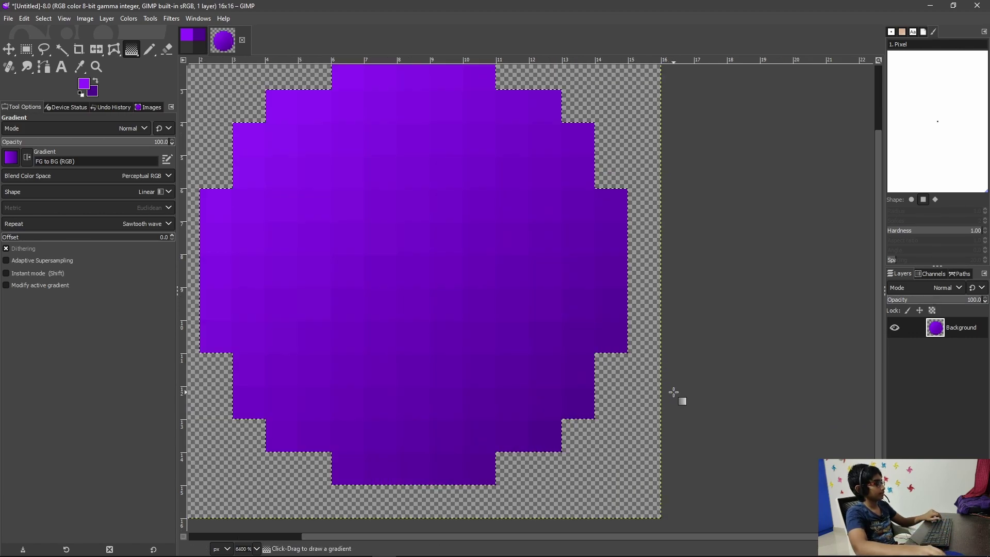
{"action": "scroll", "coordinate": [674, 392], "scroll_direction": "down", "scroll_amount": 2}
{"action": "scroll", "coordinate": [707, 402], "scroll_direction": "up", "scroll_amount": 3}
{"action": "scroll", "coordinate": [664, 394], "scroll_direction": "down", "scroll_amount": 2}
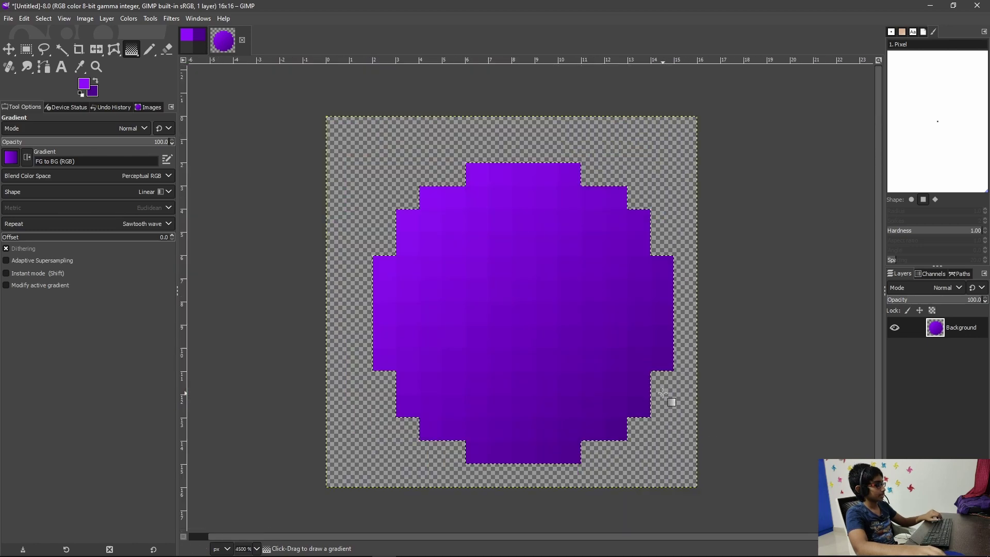
Step: With the Pencil active, set the foreground colour to dark purple 410878
{"action": "key", "text": "n"}
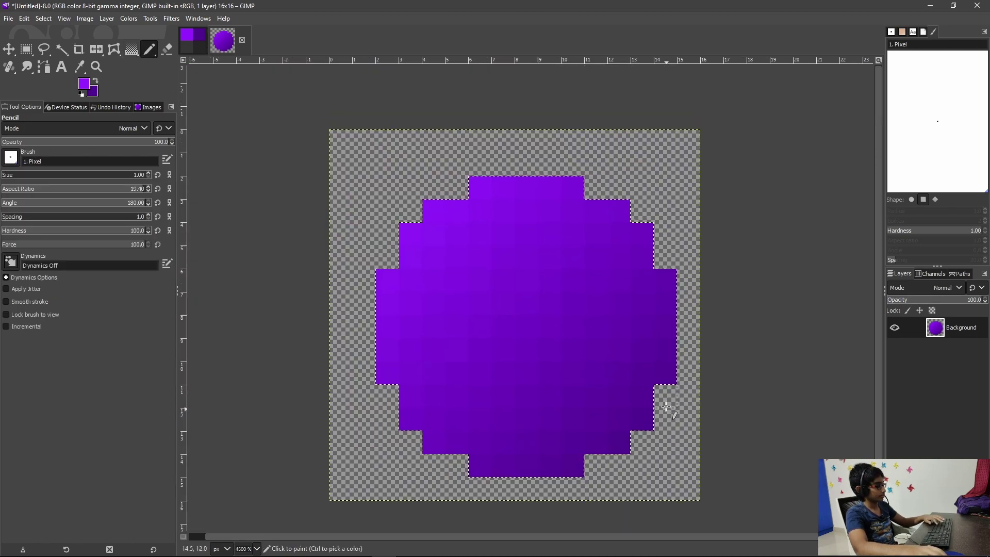
{"action": "left_click", "coordinate": [83, 85]}
{"action": "key", "text": "Escape"}
{"action": "left_click", "coordinate": [95, 81]}
{"action": "left_click", "coordinate": [86, 84]}
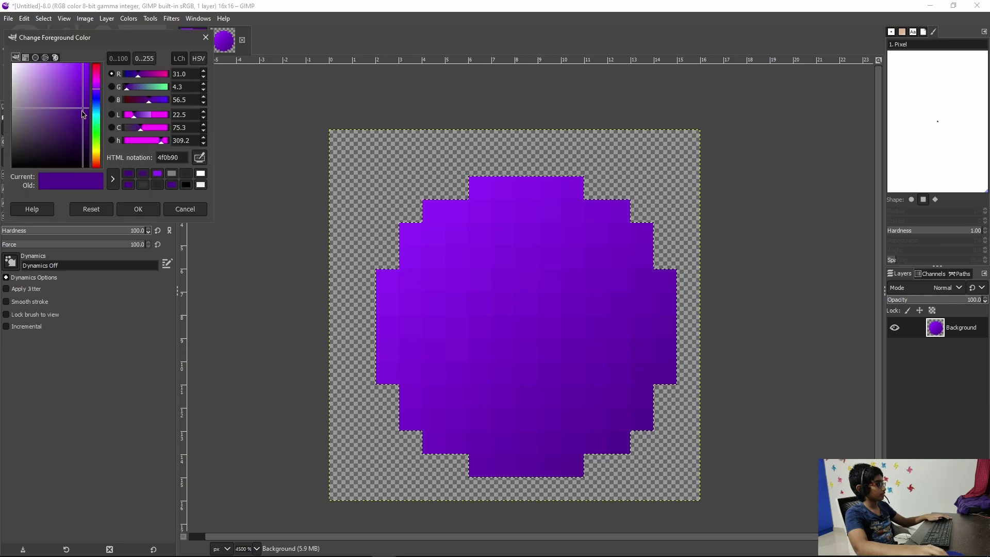
{"action": "left_click", "coordinate": [84, 119]}
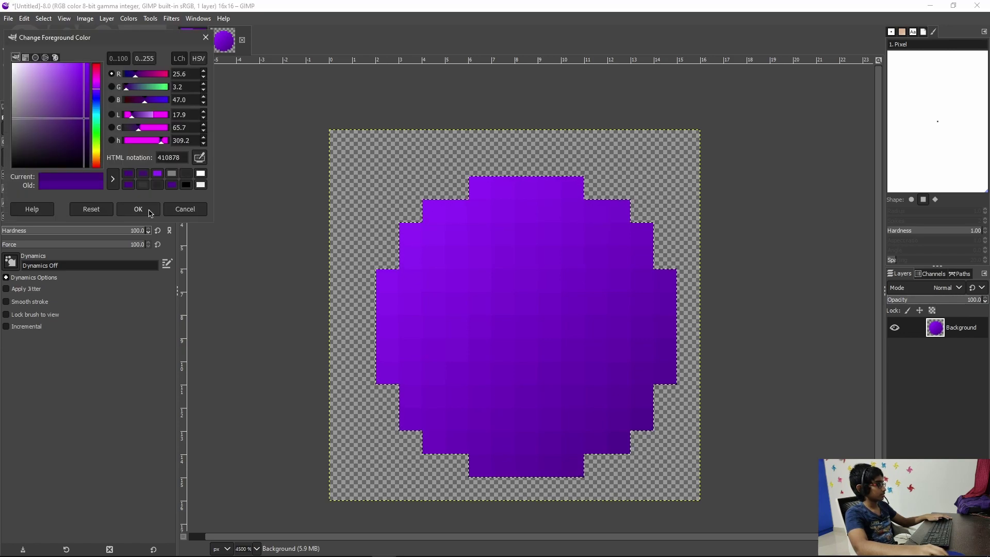
{"action": "key", "text": "Return"}
Step: Draw the dark outline down the left edge, along the bottom, and up the right edge
{"action": "left_click", "coordinate": [387, 280]}
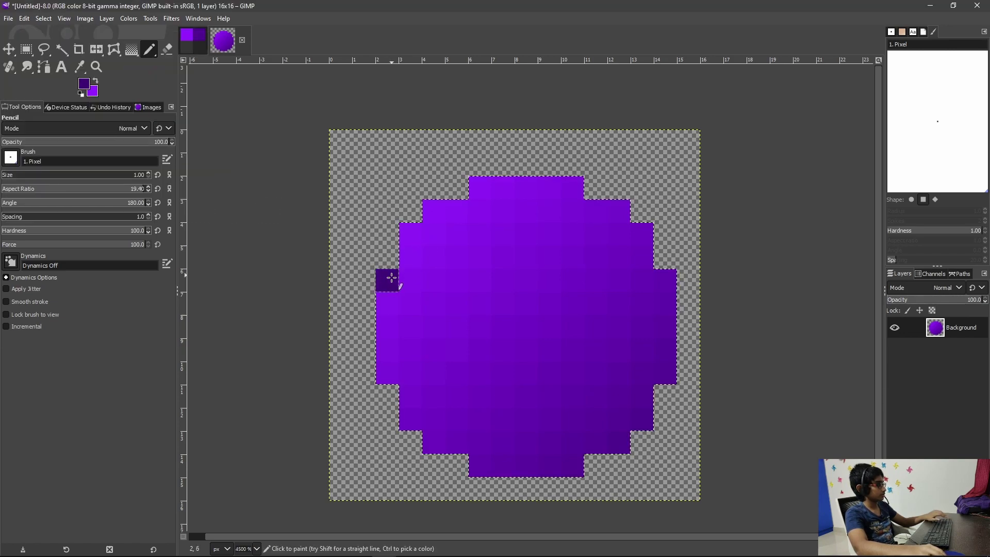
{"action": "left_click", "coordinate": [386, 376], "text": "shift"}
{"action": "left_click", "coordinate": [410, 419], "text": "shift"}
{"action": "left_click", "coordinate": [434, 444], "text": "shift"}
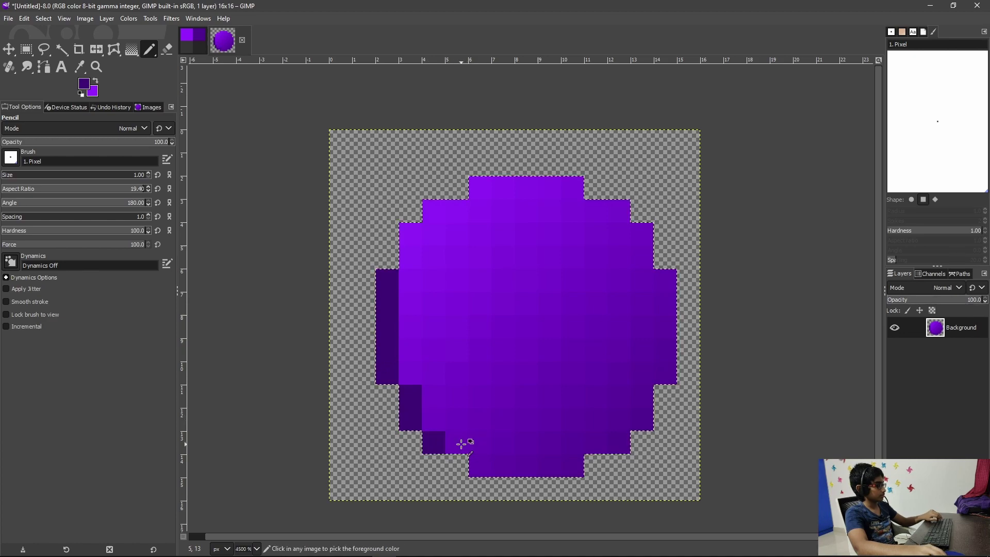
{"action": "left_click", "coordinate": [464, 443], "text": "shift"}
{"action": "left_click", "coordinate": [486, 469], "text": "shift"}
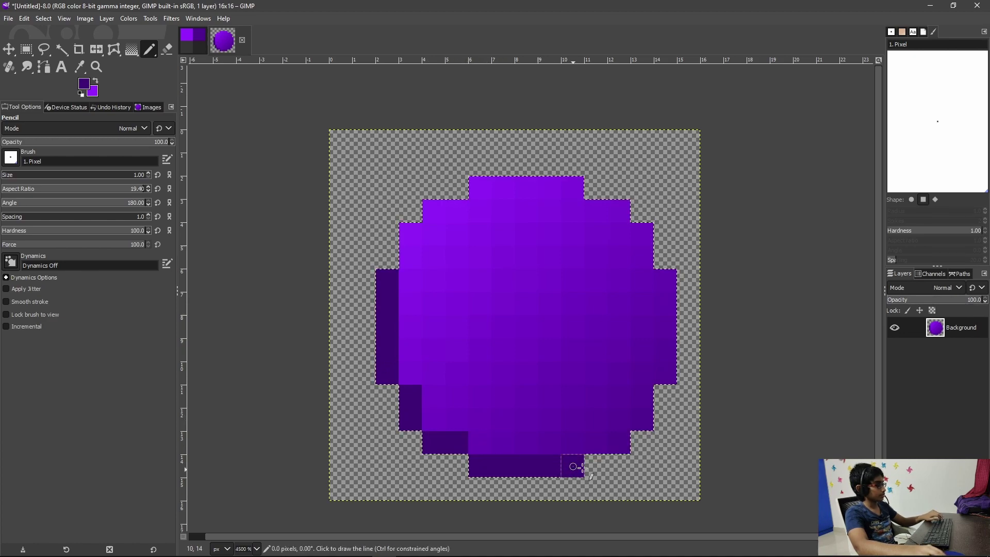
{"action": "left_click", "coordinate": [620, 443], "text": "shift"}
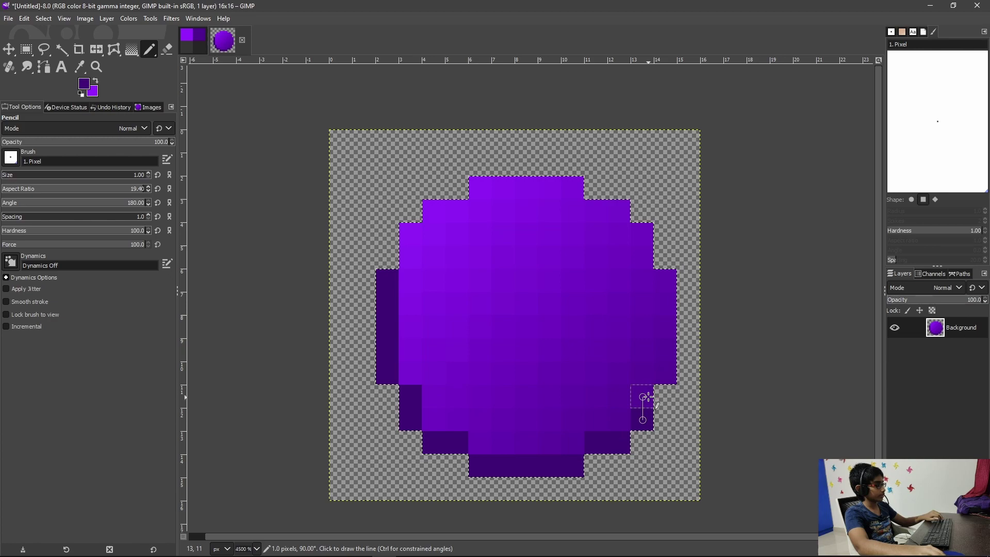
{"action": "left_click", "coordinate": [663, 376], "text": "shift"}
{"action": "left_click", "coordinate": [665, 278], "text": "shift"}
Step: Finish the dark outline across the upper-right, top row and upper-left, fixing one misplaced pixel
{"action": "left_click", "coordinate": [643, 243], "text": "shift"}
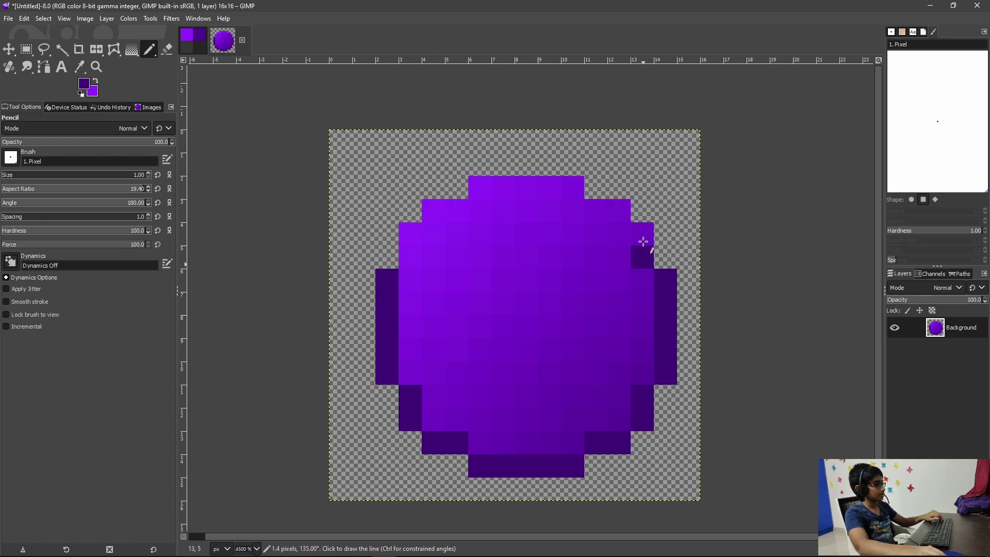
{"action": "left_click", "coordinate": [643, 240], "text": "shift"}
{"action": "left_click", "coordinate": [594, 218], "text": "shift"}
{"action": "left_click", "coordinate": [573, 188], "text": "shift"}
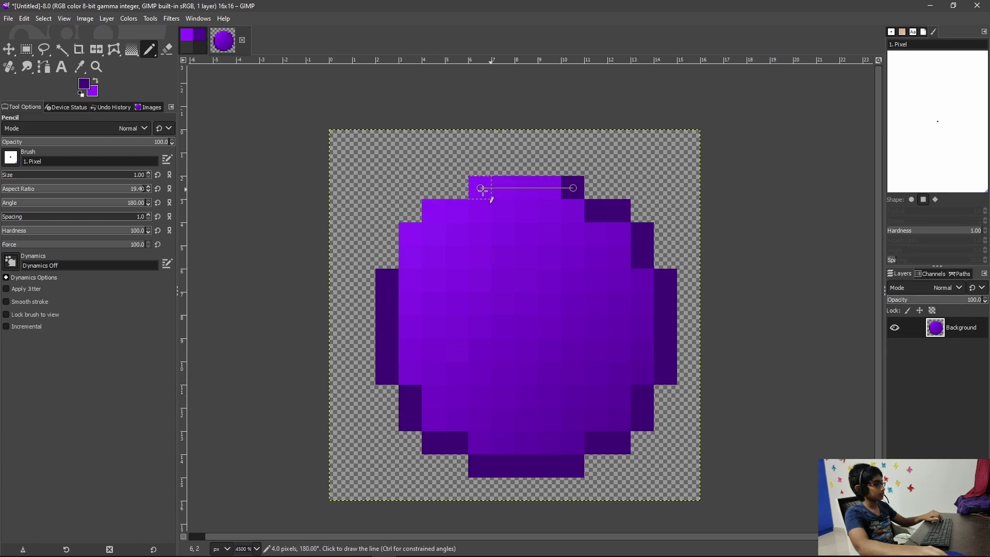
{"action": "left_click", "coordinate": [481, 188], "text": "shift"}
{"action": "left_click", "coordinate": [433, 212], "text": "shift"}
{"action": "left_click", "coordinate": [410, 256], "text": "shift"}
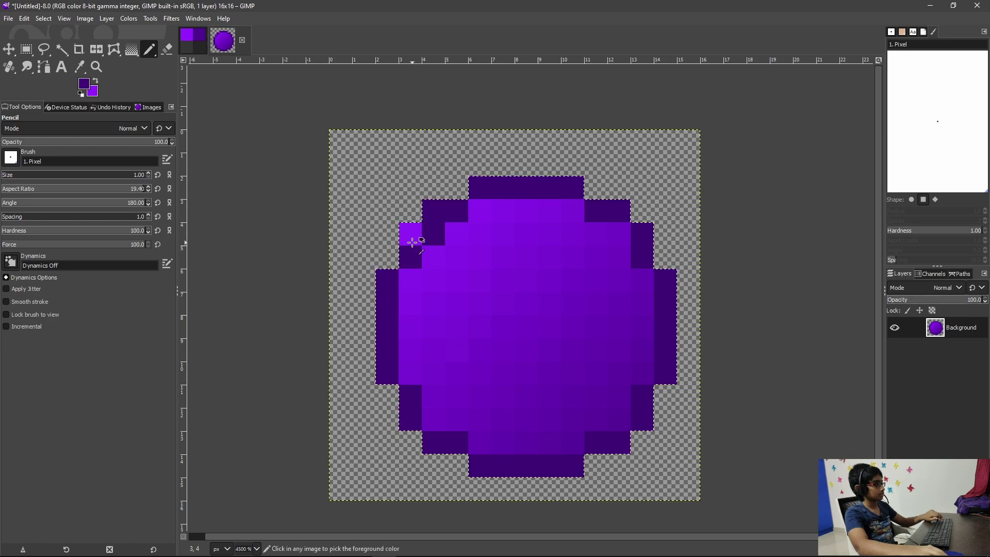
{"action": "key", "text": "ctrl+z"}
{"action": "left_click", "coordinate": [413, 242]}
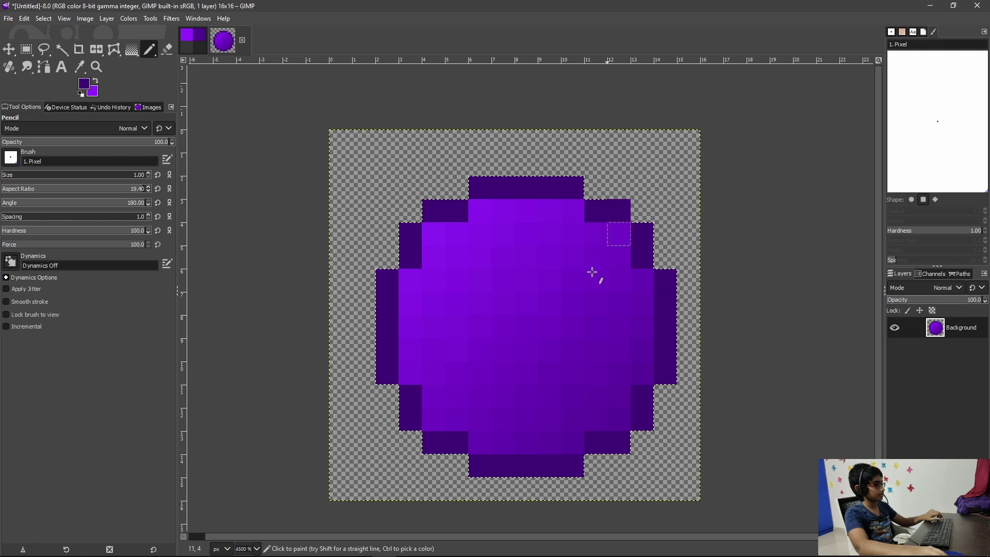
Step: Undo the last outline stroke and set the painting colour to lighter purple 8643c5
{"action": "scroll", "coordinate": [557, 370], "scroll_direction": "down", "scroll_amount": 1}
{"action": "scroll", "coordinate": [537, 395], "scroll_direction": "up", "scroll_amount": 3}
{"action": "scroll", "coordinate": [536, 395], "scroll_direction": "down", "scroll_amount": 2}
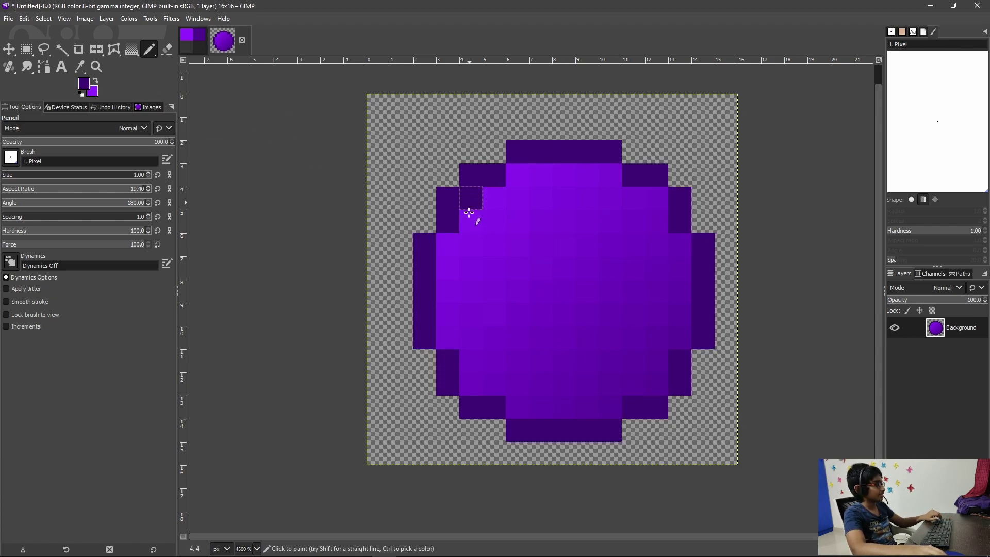
{"action": "key", "text": "ctrl+z"}
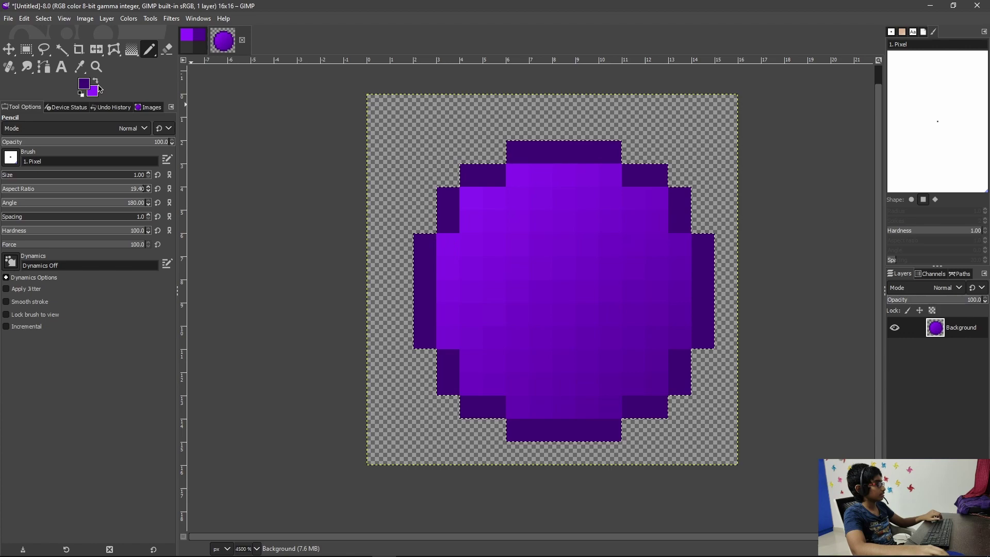
{"action": "left_click", "coordinate": [97, 82]}
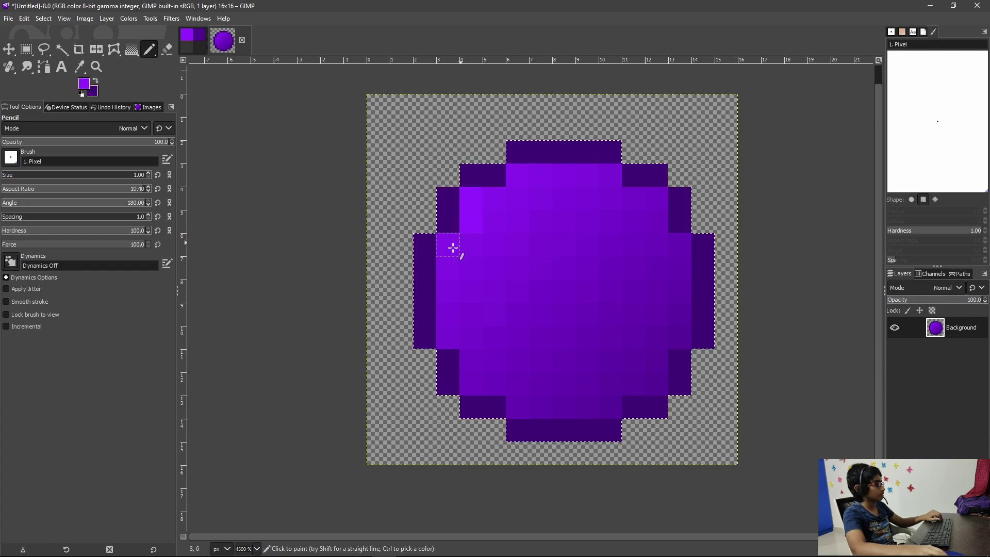
{"action": "left_click", "coordinate": [83, 85]}
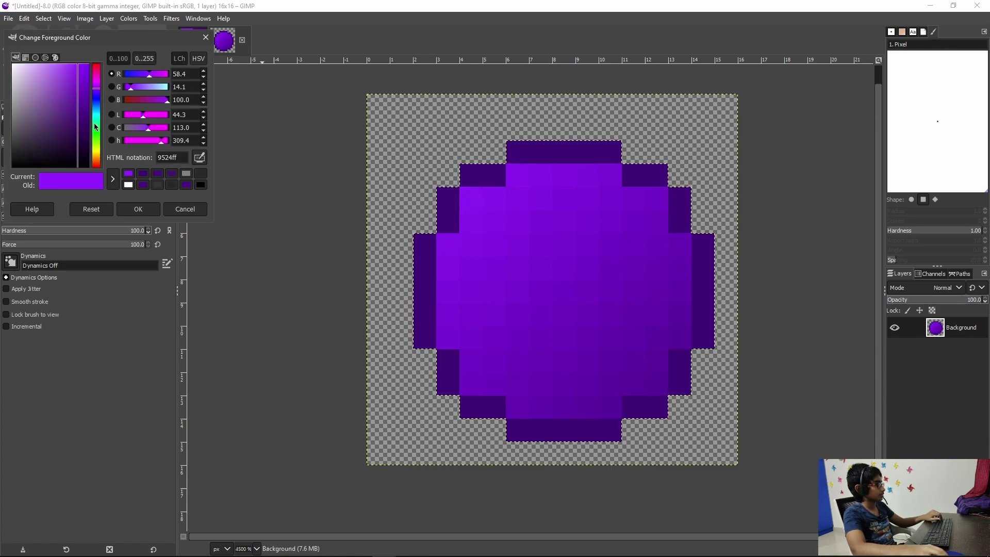
{"action": "left_click_drag", "start_coordinate": [80, 124], "coordinate": [70, 89]}
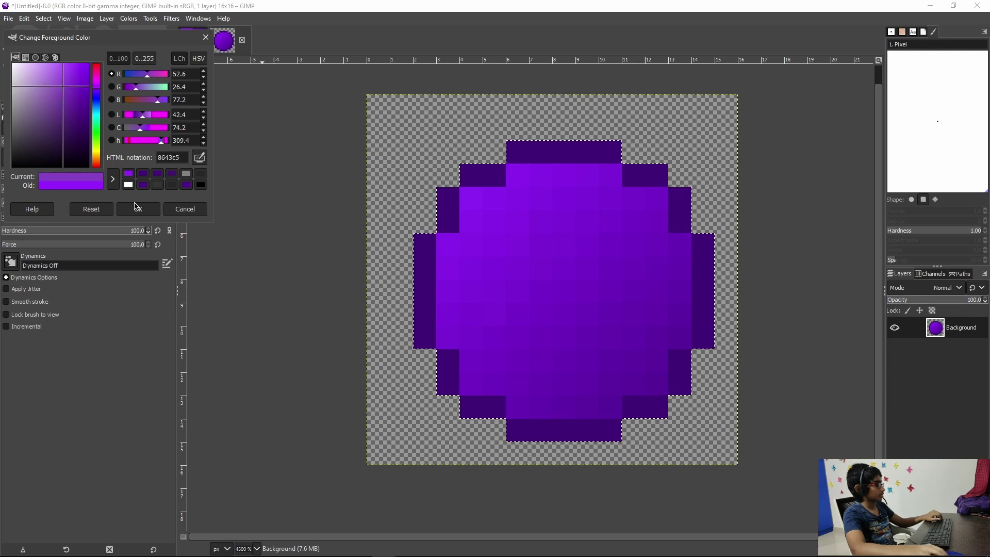
{"action": "left_click", "coordinate": [138, 209]}
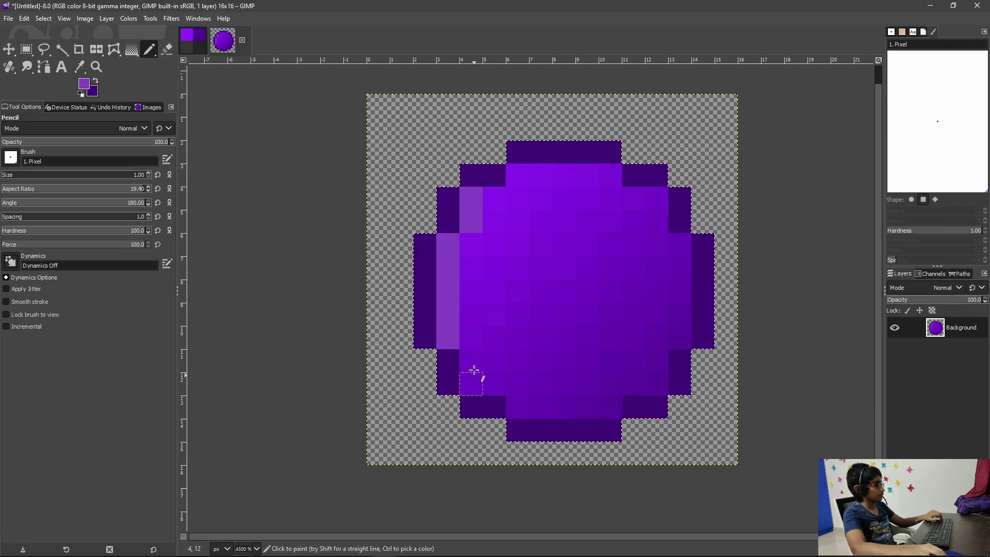
{"action": "key", "text": "ctrl"}
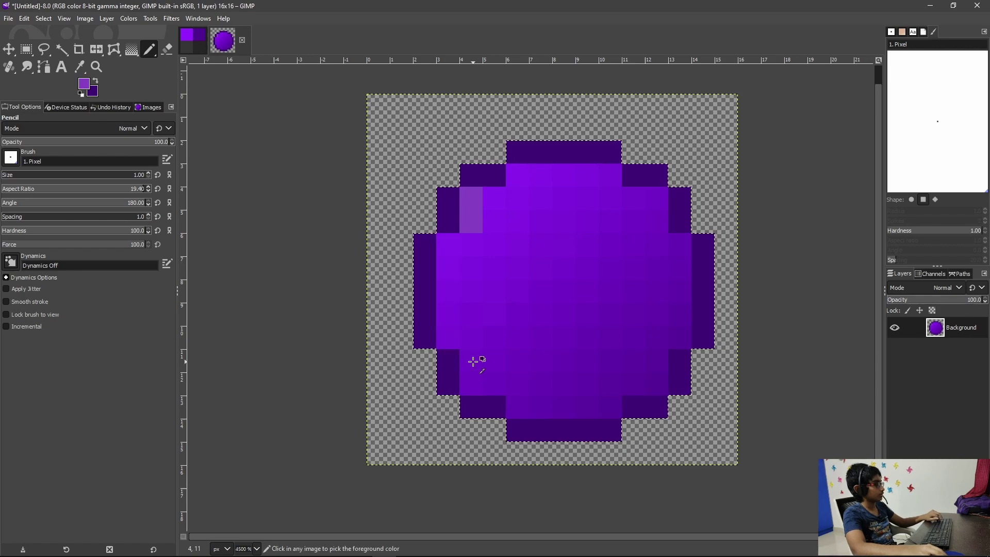
Step: Switch to dark purple and undo the trial inner dark pixels, restoring the single outline
{"action": "left_click", "coordinate": [96, 85]}
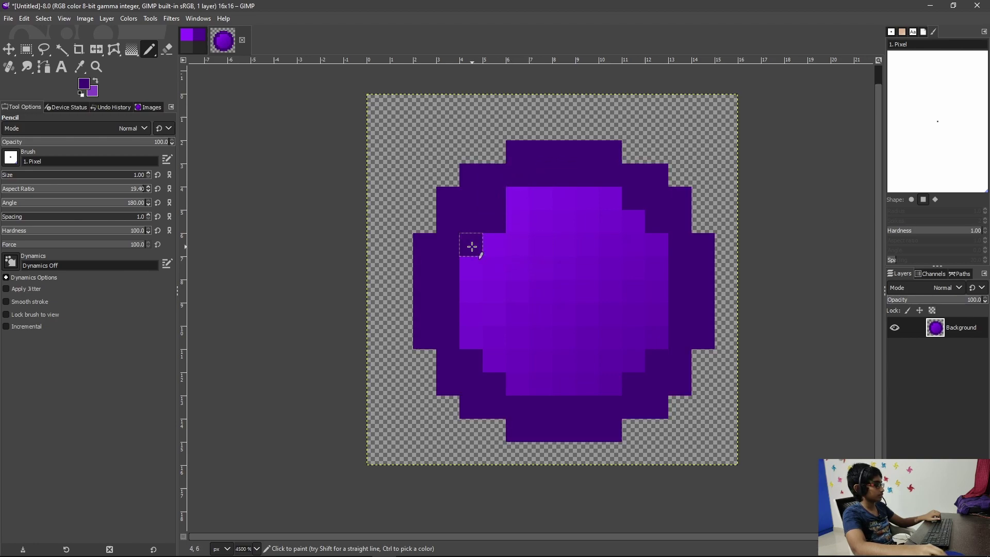
{"action": "key", "text": "ctrl+z"}
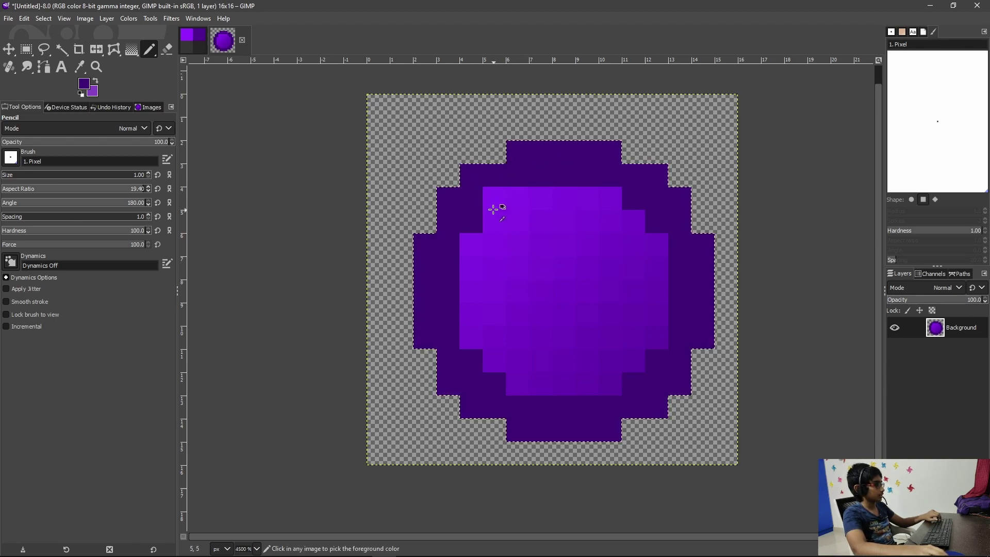
{"action": "key", "text": "ctrl+z"}
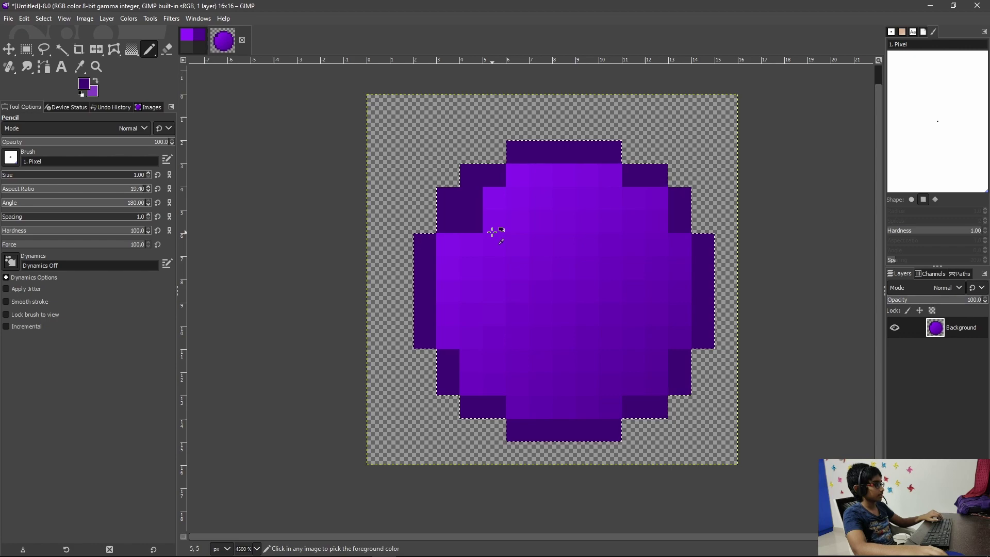
Step: Pencil a light purple ring just inside the outline, from lower-left around to upper-left
{"action": "left_click", "coordinate": [96, 84]}
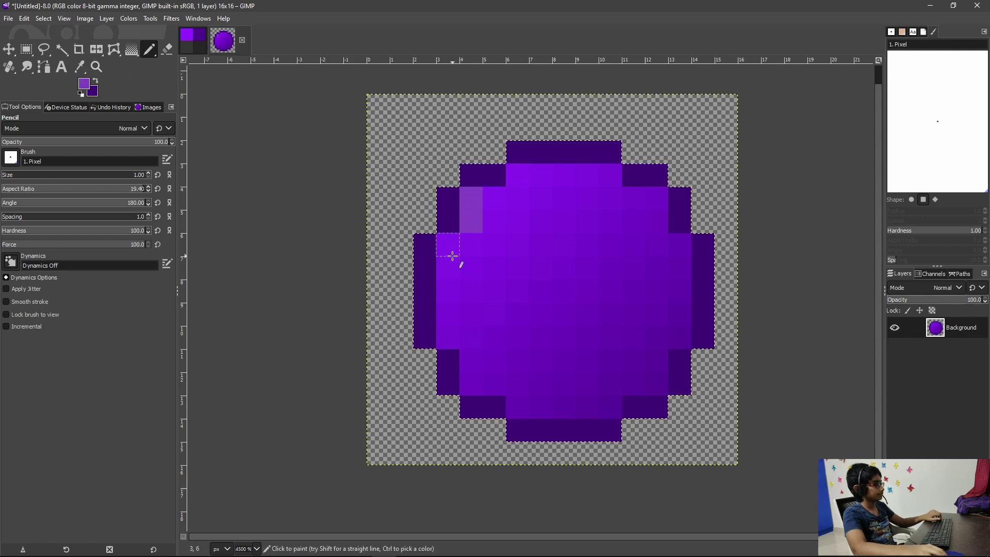
{"action": "left_click_drag", "start_coordinate": [469, 369], "coordinate": [518, 407]}
{"action": "left_click", "coordinate": [650, 388], "text": "shift"}
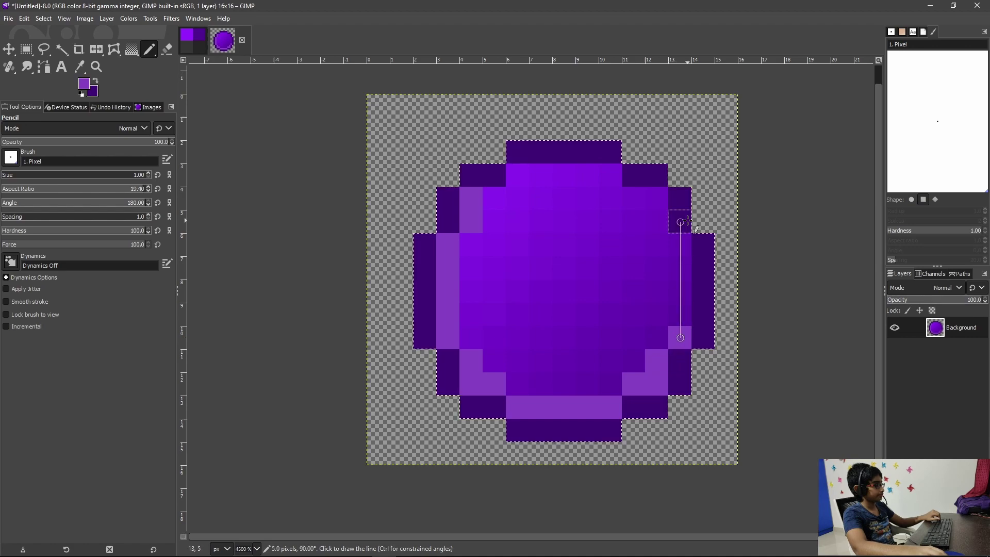
{"action": "left_click", "coordinate": [682, 239], "text": "shift"}
{"action": "left_click", "coordinate": [652, 200], "text": "shift"}
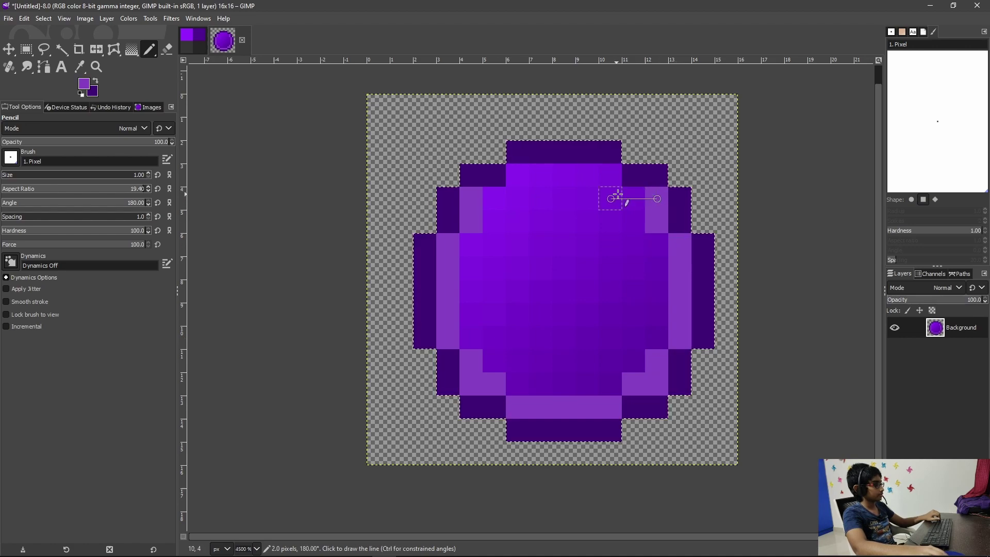
{"action": "left_click", "coordinate": [608, 177], "text": "shift"}
{"action": "left_click", "coordinate": [515, 177], "text": "shift"}
{"action": "left_click", "coordinate": [492, 200], "text": "shift"}
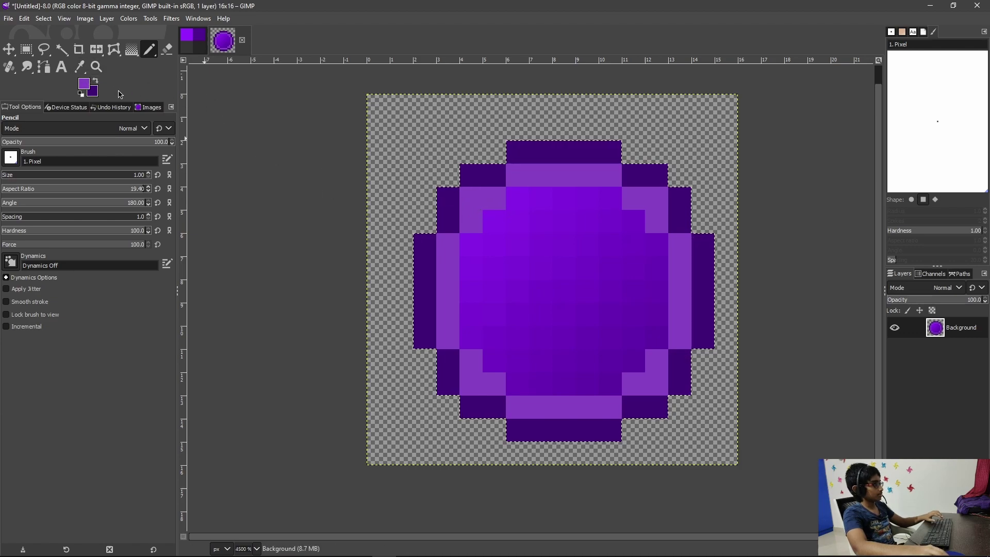
Step: Add dark purple pixels down the left inner column, undoing the stray ones
{"action": "left_click", "coordinate": [96, 81]}
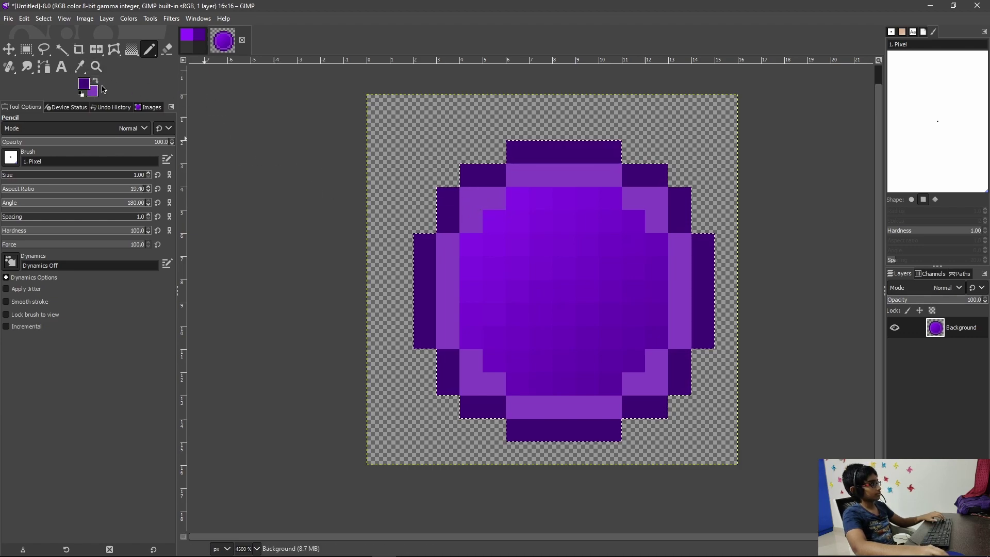
{"action": "left_click", "coordinate": [450, 249]}
{"action": "scroll", "coordinate": [453, 249], "scroll_direction": "up", "scroll_amount": 2}
{"action": "scroll", "coordinate": [436, 265], "scroll_direction": "down", "scroll_amount": 5}
{"action": "left_click", "coordinate": [422, 270], "text": "shift"}
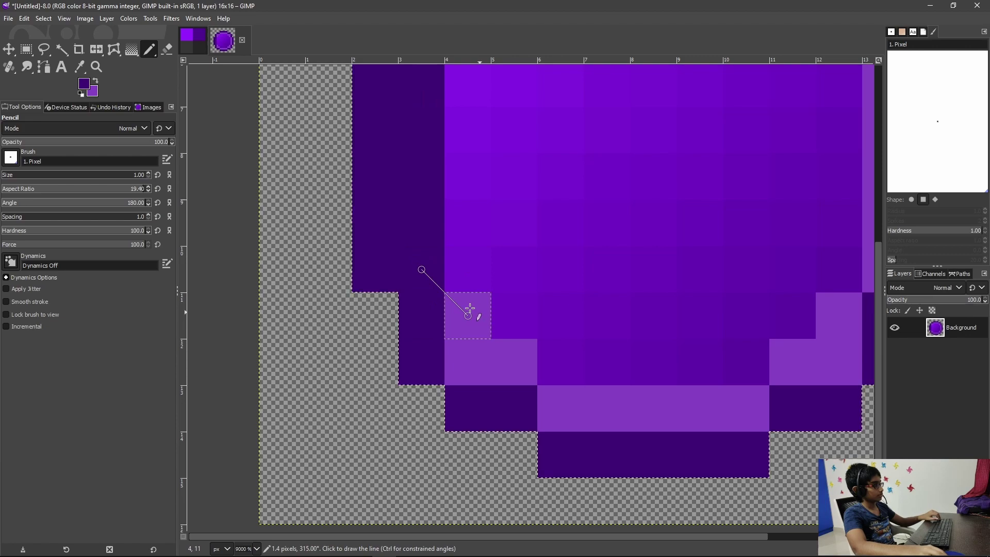
{"action": "left_click", "coordinate": [470, 308], "text": "shift"}
{"action": "key", "text": "ctrl+z"}
{"action": "key", "text": "ctrl+z"}
{"action": "scroll", "coordinate": [466, 260], "scroll_direction": "down", "scroll_amount": 1}
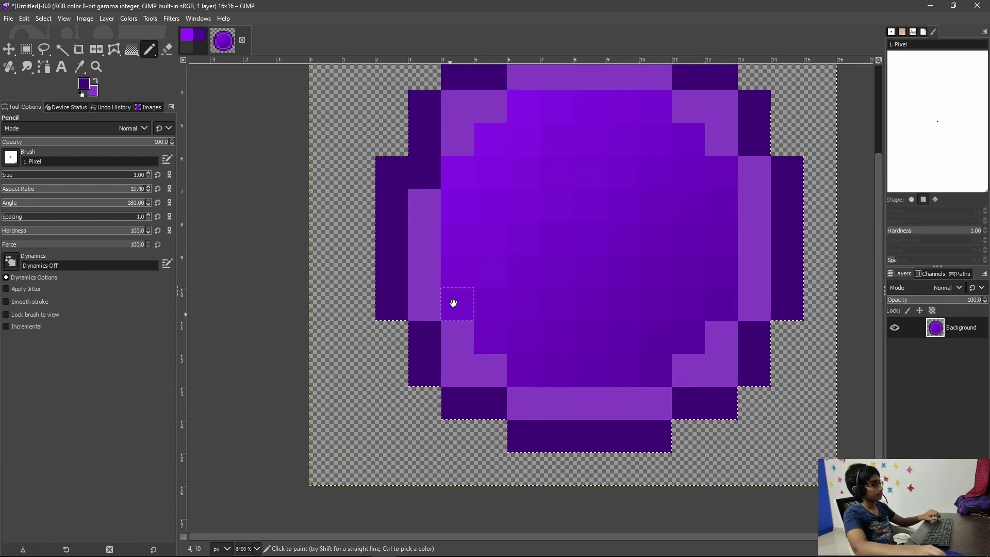
Step: Build a rectangle selection over the light ring's bottom, right, top and upper-left pixels
{"action": "key", "text": "s"}
{"action": "key", "text": "r"}
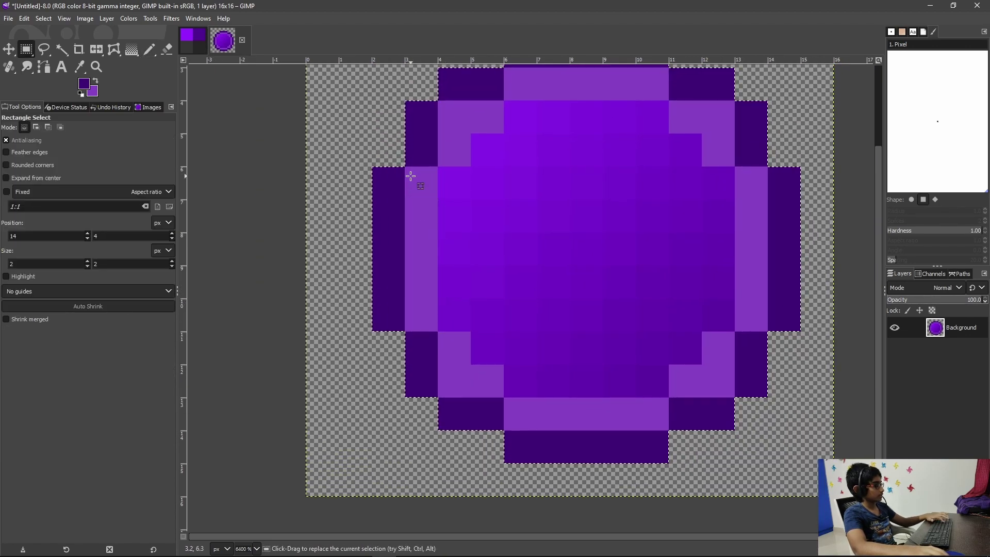
{"action": "mouse_move", "coordinate": [411, 175]}
{"action": "left_mouse_down"}
{"action": "mouse_move", "coordinate": [435, 328]}
{"action": "mouse_move", "coordinate": [483, 401]}
{"action": "mouse_move", "coordinate": [464, 382]}
{"action": "mouse_move", "coordinate": [628, 433]}
{"action": "mouse_move", "coordinate": [665, 428]}
{"action": "left_mouse_up"}
{"action": "left_click_drag", "start_coordinate": [672, 385], "coordinate": [719, 386]}
{"action": "left_click_drag", "start_coordinate": [703, 354], "coordinate": [733, 363]}
{"action": "left_click_drag", "start_coordinate": [738, 169], "coordinate": [763, 316]}
{"action": "scroll", "coordinate": [760, 313], "scroll_direction": "up", "scroll_amount": 2}
{"action": "left_click_drag", "start_coordinate": [670, 198], "coordinate": [721, 261]}
{"action": "left_click_drag", "start_coordinate": [521, 169], "coordinate": [668, 196]}
{"action": "left_click_drag", "start_coordinate": [458, 207], "coordinate": [467, 258]}
{"action": "left_click", "coordinate": [467, 257]}
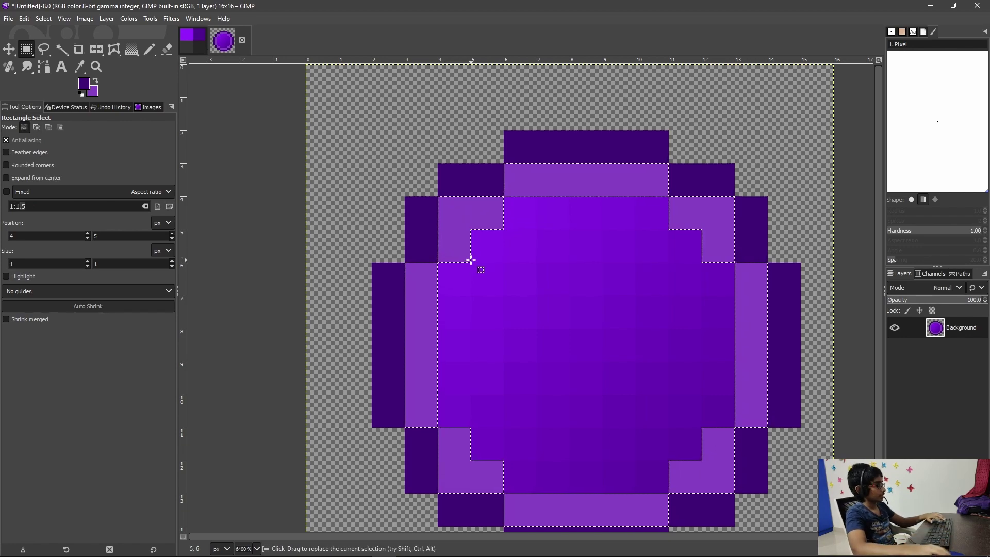
Step: Zoom out and pencil the selected ring pixels dark purple, upper-left and lower parts
{"action": "key", "text": "n"}
{"action": "key", "text": "minus"}
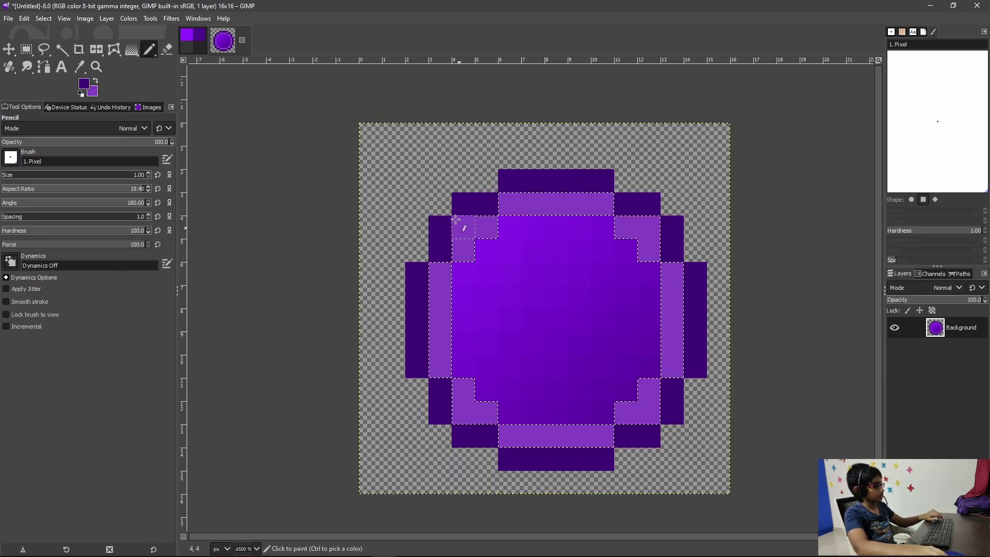
{"action": "mouse_move", "coordinate": [475, 225]}
{"action": "left_mouse_down"}
{"action": "mouse_move", "coordinate": [462, 253]}
{"action": "mouse_move", "coordinate": [489, 229]}
{"action": "mouse_move", "coordinate": [429, 294]}
{"action": "left_mouse_up"}
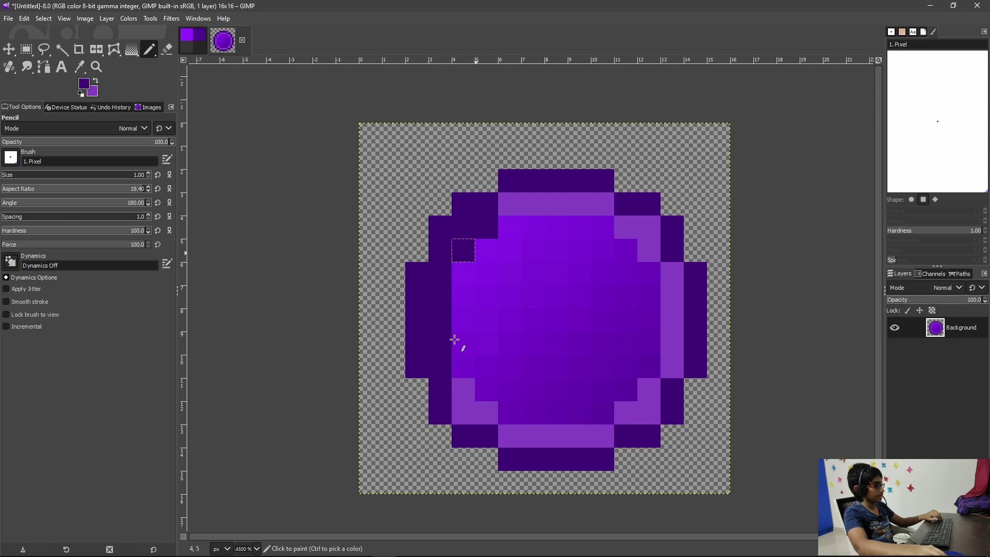
{"action": "mouse_move", "coordinate": [454, 339]}
{"action": "left_mouse_down"}
{"action": "mouse_move", "coordinate": [505, 297]}
{"action": "mouse_move", "coordinate": [549, 230]}
{"action": "mouse_move", "coordinate": [618, 252]}
{"action": "mouse_move", "coordinate": [602, 319]}
{"action": "mouse_move", "coordinate": [565, 386]}
{"action": "mouse_move", "coordinate": [641, 423]}
{"action": "mouse_move", "coordinate": [653, 416]}
{"action": "mouse_move", "coordinate": [609, 462]}
{"action": "mouse_move", "coordinate": [596, 459]}
{"action": "mouse_move", "coordinate": [659, 433]}
{"action": "mouse_move", "coordinate": [648, 375]}
{"action": "mouse_move", "coordinate": [599, 304]}
{"action": "mouse_move", "coordinate": [621, 257]}
{"action": "mouse_move", "coordinate": [676, 260]}
{"action": "mouse_move", "coordinate": [551, 232]}
{"action": "mouse_move", "coordinate": [649, 234]}
{"action": "mouse_move", "coordinate": [598, 203]}
{"action": "mouse_move", "coordinate": [659, 203]}
{"action": "mouse_move", "coordinate": [559, 227]}
{"action": "left_mouse_up"}
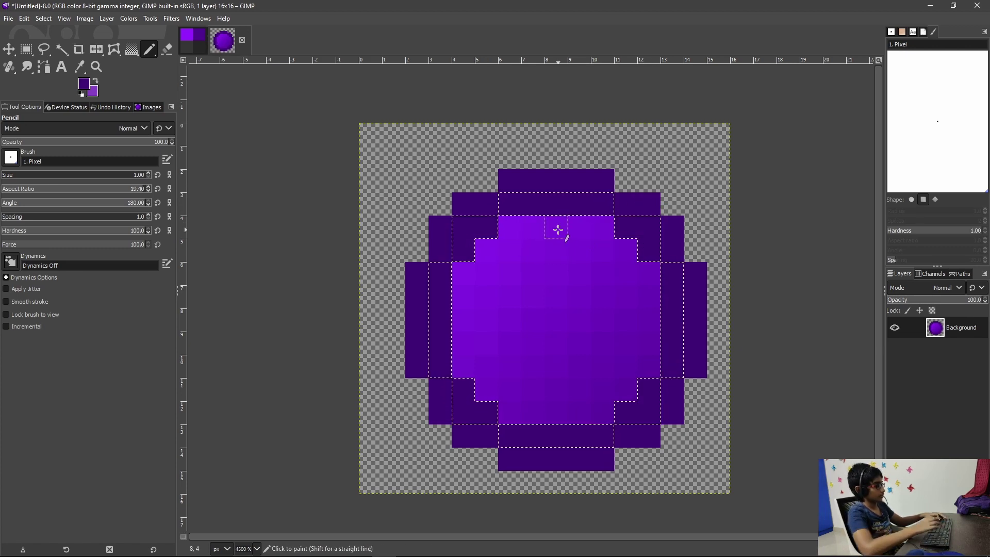
{"action": "left_click", "coordinate": [129, 20]}
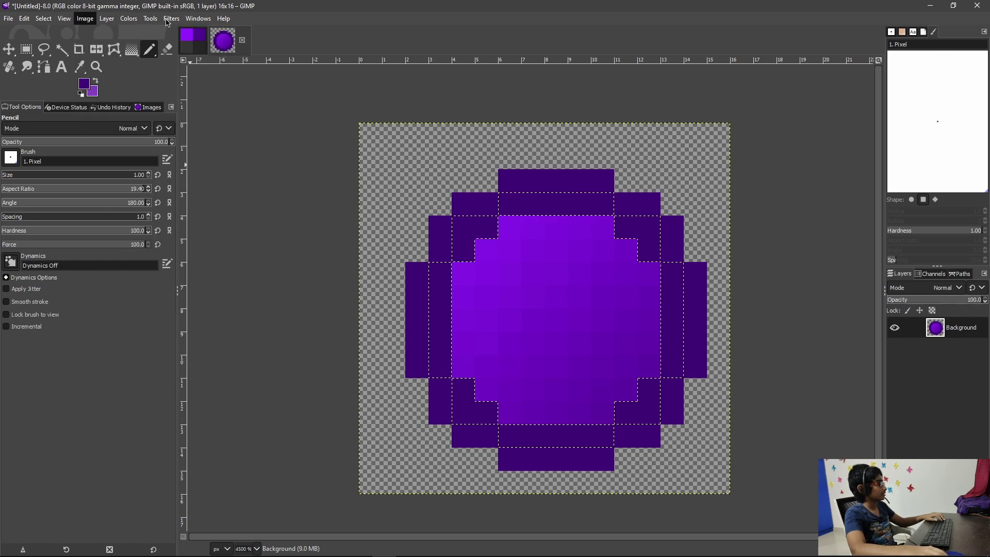
Step: Try lowering Lightness in Hue-Saturation, cancel it, and reopen the Colors menu
{"action": "left_click", "coordinate": [129, 19]}
{"action": "left_click", "coordinate": [140, 69]}
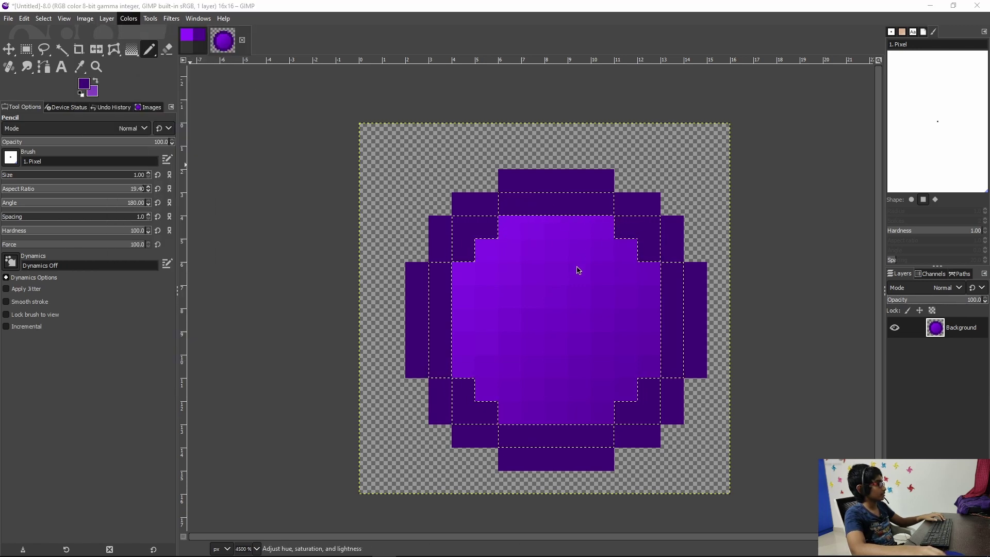
{"action": "mouse_move", "coordinate": [145, 445]}
{"action": "left_mouse_down"}
{"action": "mouse_move", "coordinate": [128, 444]}
{"action": "mouse_move", "coordinate": [160, 446]}
{"action": "left_mouse_up"}
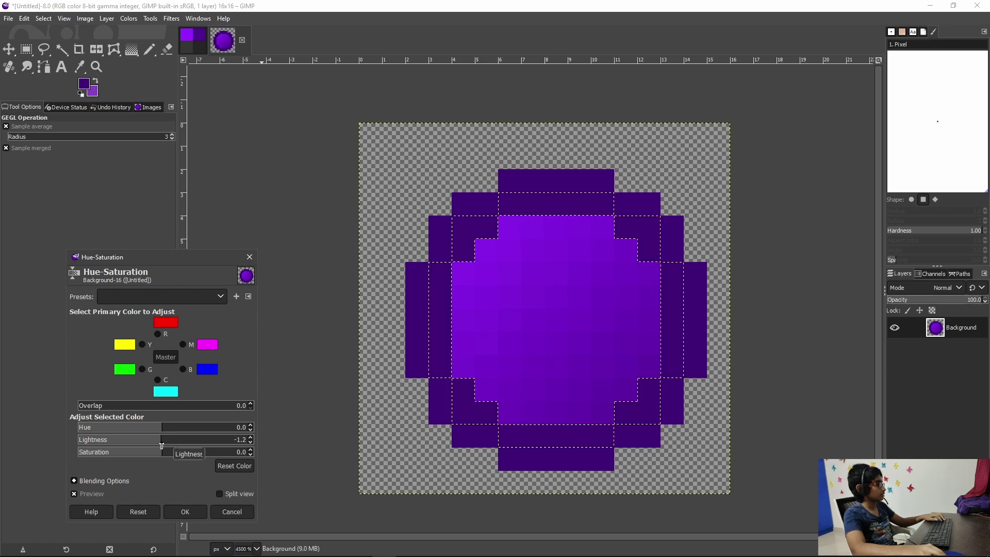
{"action": "left_click", "coordinate": [231, 511]}
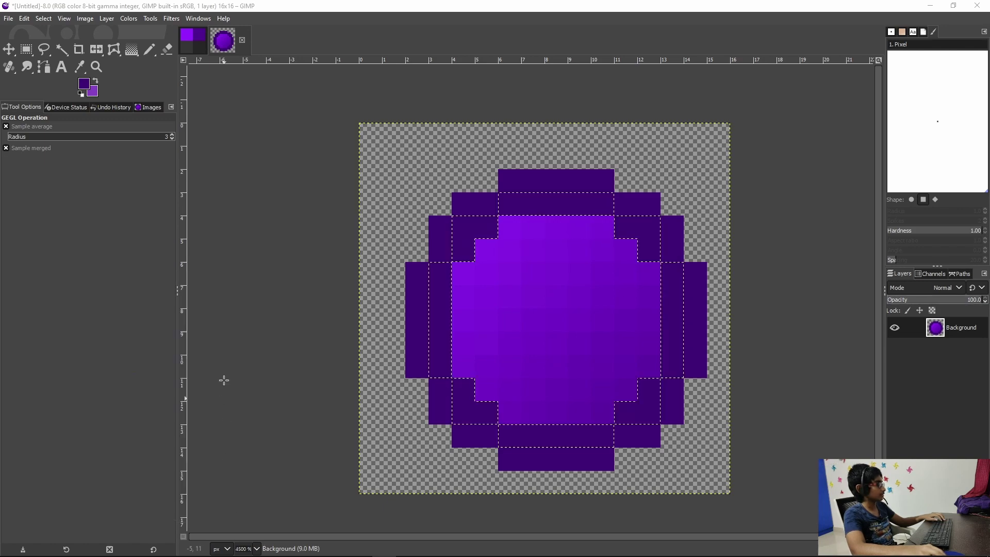
{"action": "left_click", "coordinate": [129, 18]}
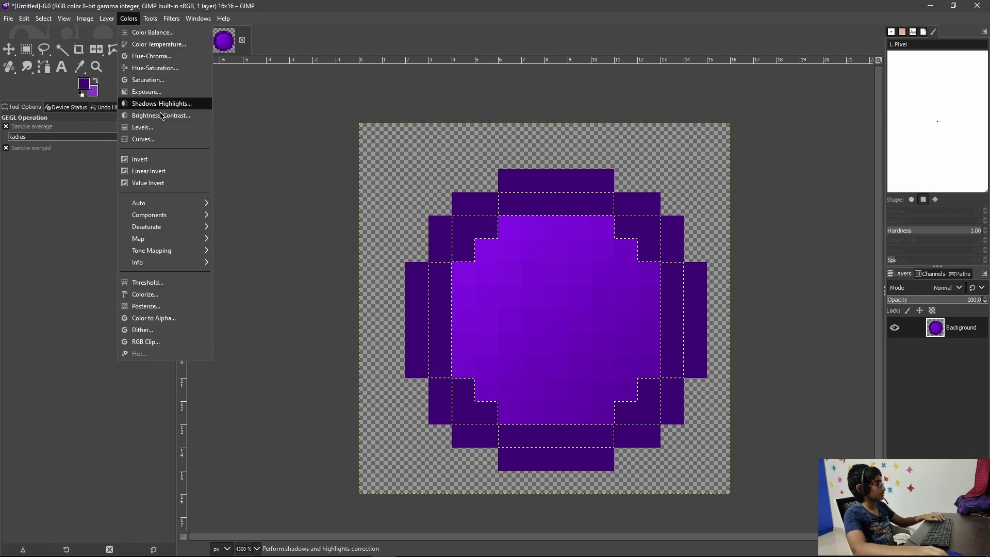
Step: Darken the ring's midtones with Value curve points 128→118 and 173→168, keeping Smooth curve type
{"action": "left_click", "coordinate": [143, 139]}
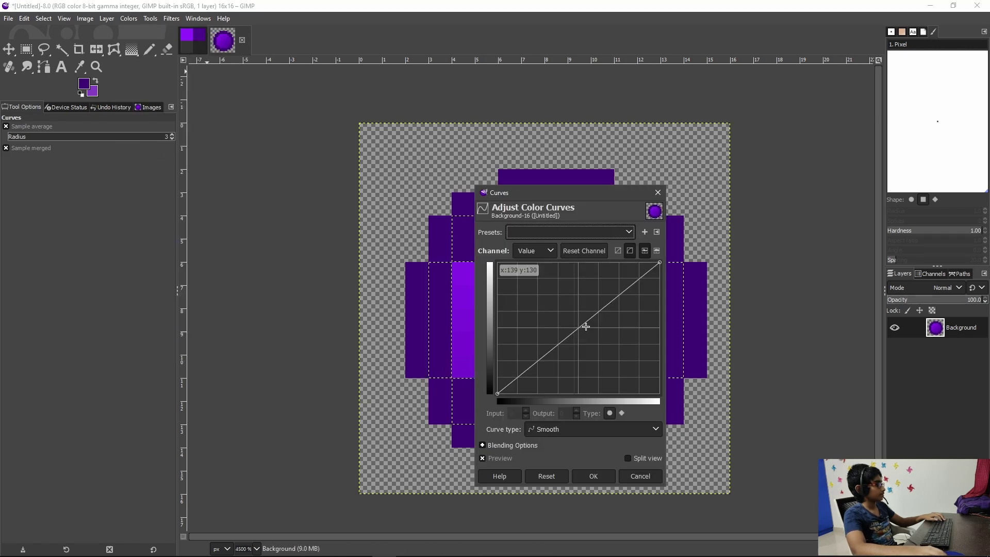
{"action": "mouse_move", "coordinate": [572, 332]}
{"action": "left_mouse_down"}
{"action": "mouse_move", "coordinate": [577, 343]}
{"action": "mouse_move", "coordinate": [570, 323]}
{"action": "mouse_move", "coordinate": [579, 333]}
{"action": "left_mouse_up"}
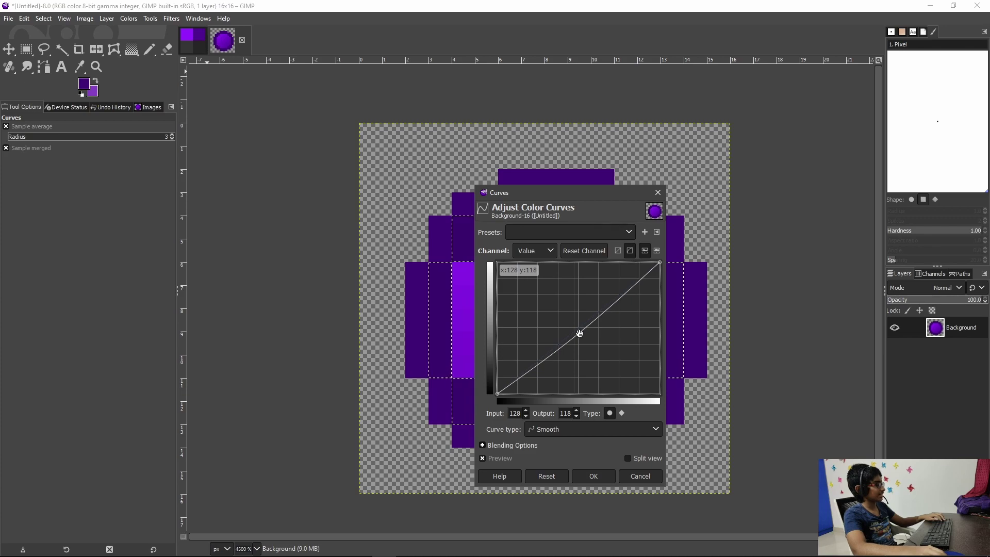
{"action": "left_click_drag", "start_coordinate": [593, 306], "coordinate": [608, 307]}
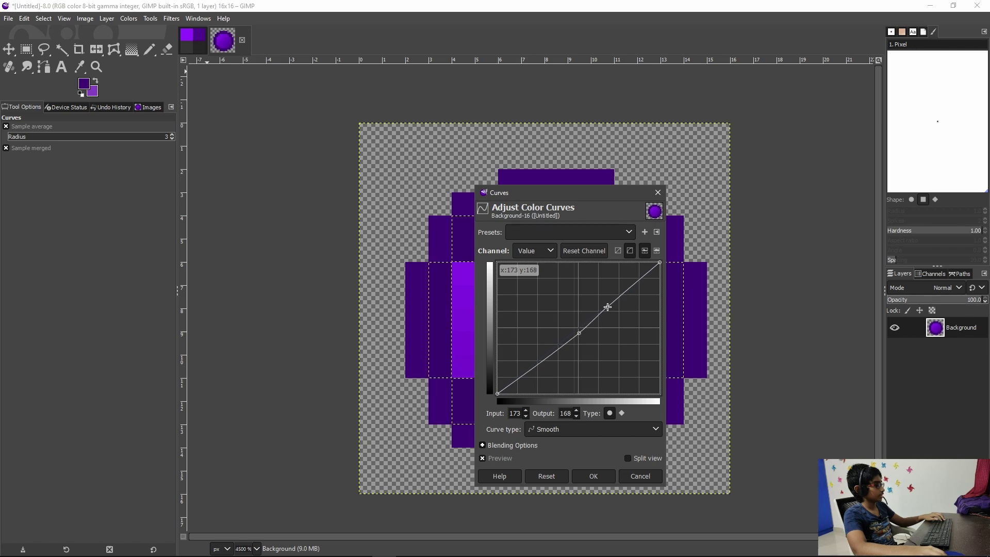
{"action": "left_click", "coordinate": [567, 433]}
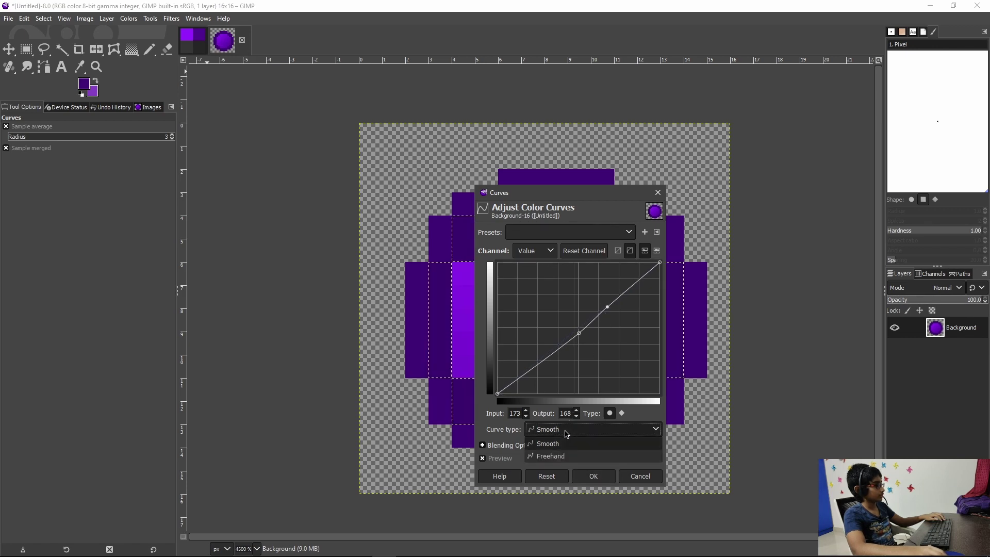
{"action": "left_click", "coordinate": [482, 404]}
Step: Apply the Curves adjustment and zoom around to inspect the pearl's two-tone rim
{"action": "left_click", "coordinate": [594, 476]}
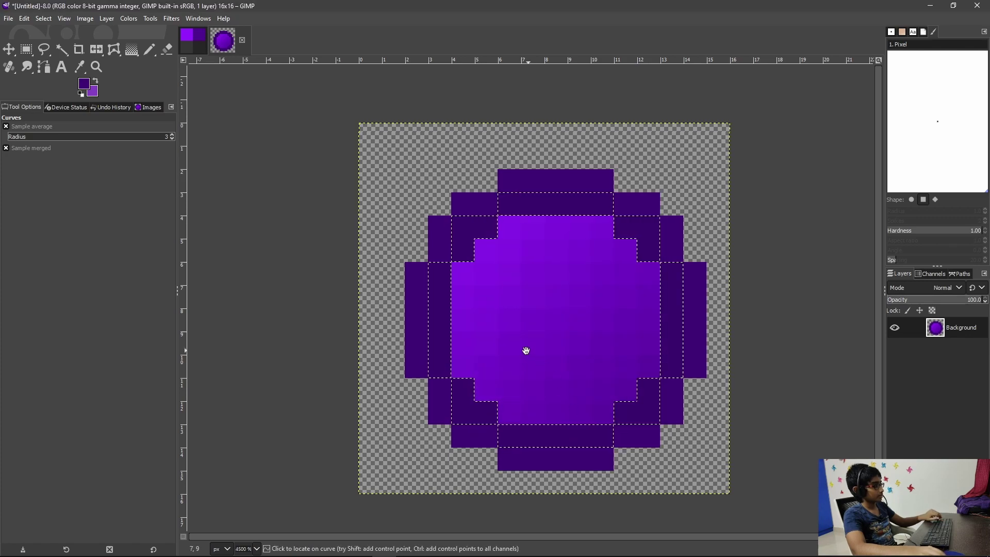
{"action": "scroll", "coordinate": [523, 349], "scroll_direction": "right", "scroll_amount": 1}
{"action": "scroll", "coordinate": [517, 351], "scroll_direction": "down", "scroll_amount": 1, "text": "ctrl"}
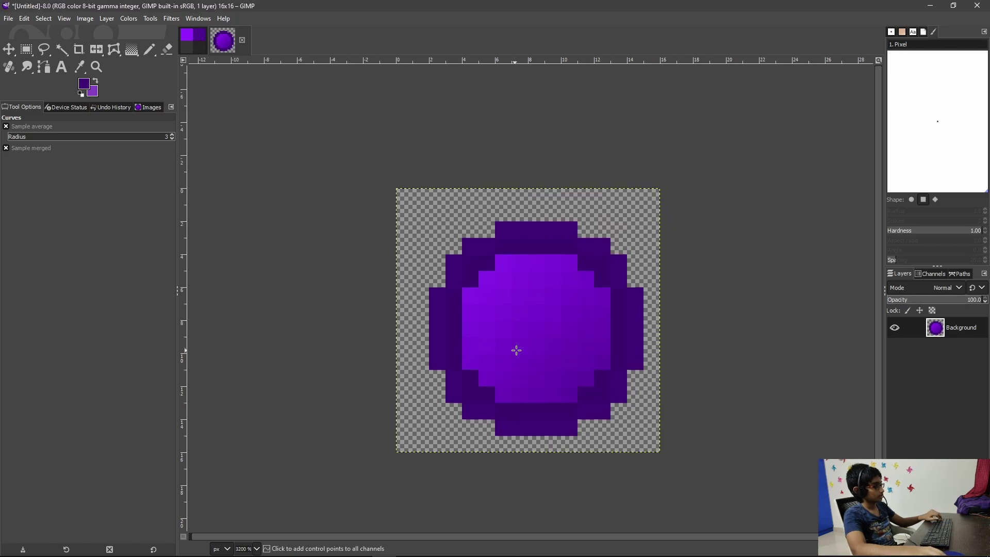
{"action": "scroll", "coordinate": [516, 350], "scroll_direction": "up", "scroll_amount": 4, "text": "ctrl"}
{"action": "scroll", "coordinate": [495, 360], "scroll_direction": "down", "scroll_amount": 2, "text": "ctrl"}
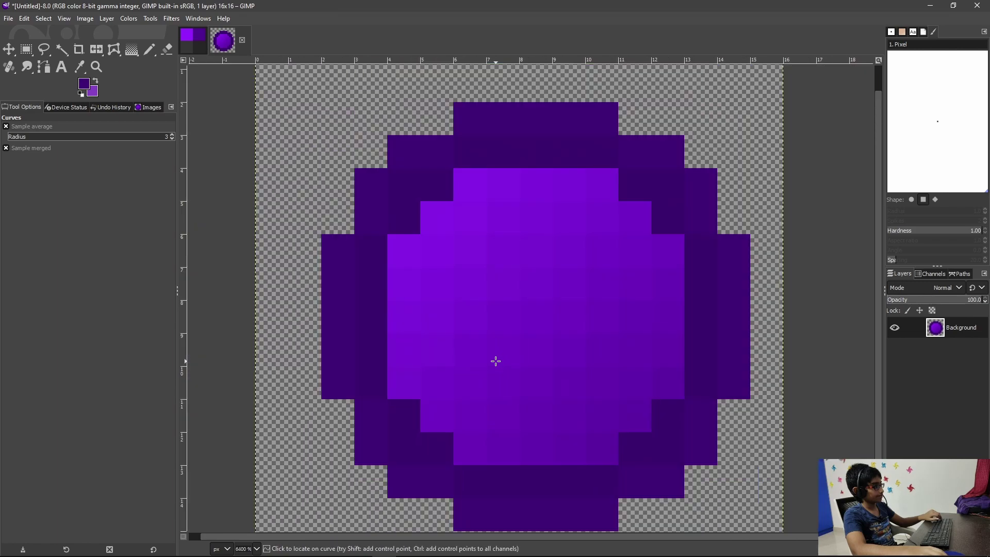
{"action": "scroll", "coordinate": [460, 371], "scroll_direction": "down", "scroll_amount": 3, "text": "ctrl"}
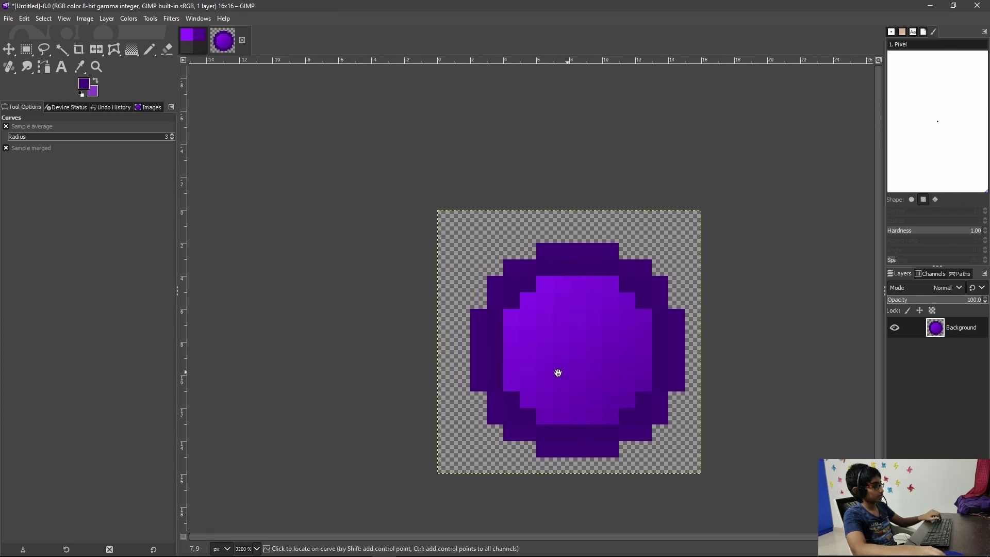
{"action": "scroll", "coordinate": [550, 361], "scroll_direction": "up", "scroll_amount": 4, "text": "ctrl"}
{"action": "scroll", "coordinate": [550, 353], "scroll_direction": "up", "scroll_amount": 1, "text": "ctrl"}
{"action": "scroll", "coordinate": [559, 300], "scroll_direction": "down", "scroll_amount": 2, "text": "ctrl"}
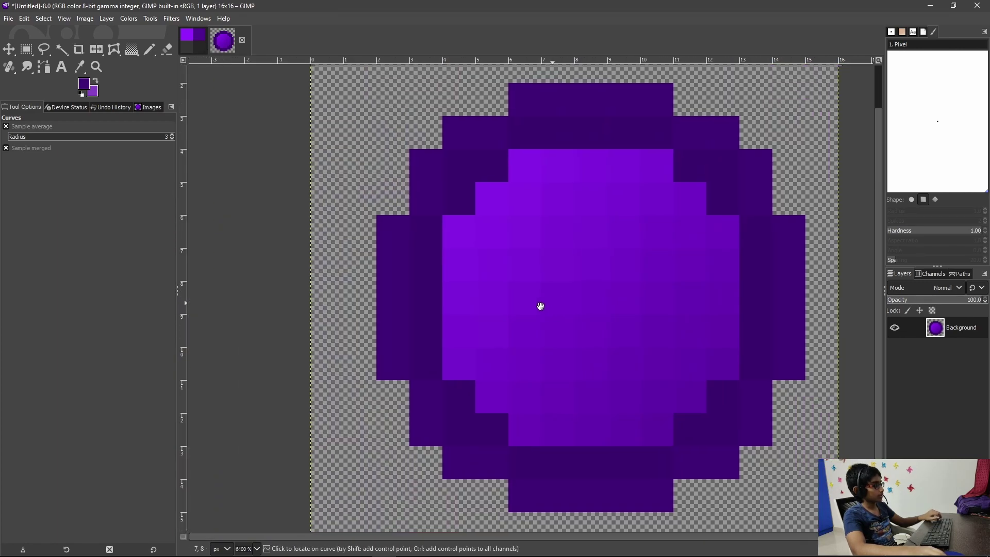
{"action": "scroll", "coordinate": [542, 307], "scroll_direction": "up", "scroll_amount": 1, "text": "ctrl"}
Step: Recentre the pearl in view and bring up the Save Image dialog with Ctrl+S
{"action": "left_click", "coordinate": [569, 263]}
{"action": "key", "text": "Escape"}
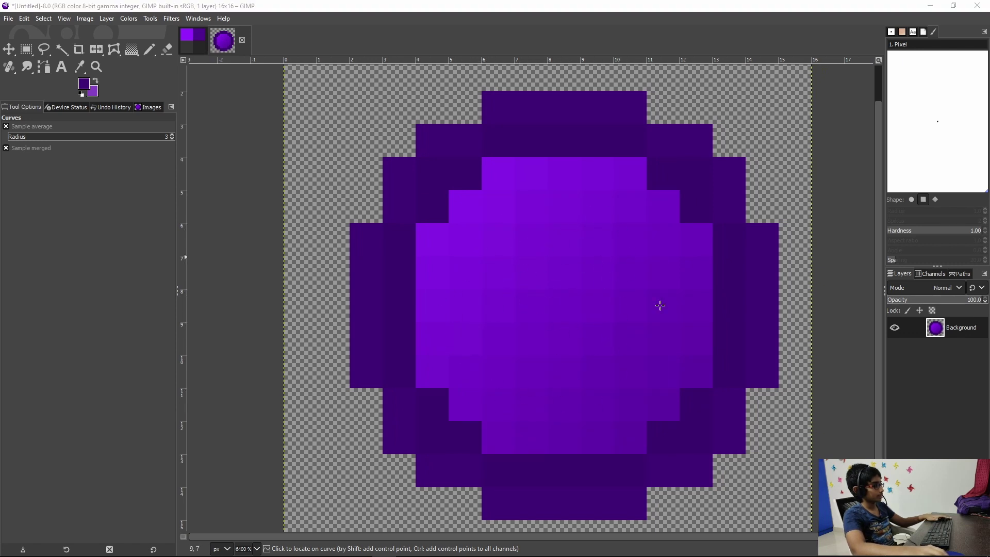
{"action": "scroll", "coordinate": [581, 305], "scroll_direction": "down", "scroll_amount": 1, "text": "ctrl"}
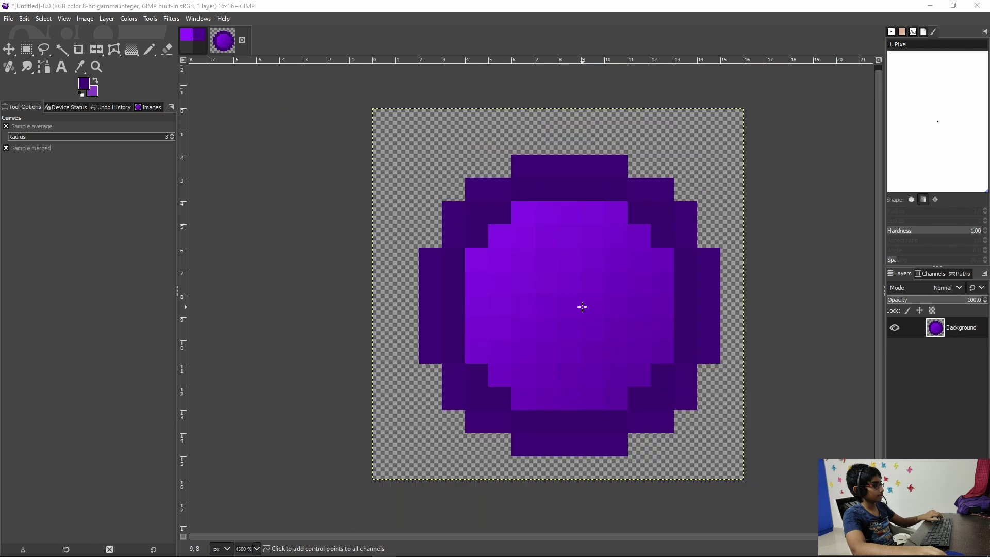
{"action": "left_click_drag", "start_coordinate": [581, 305], "coordinate": [524, 332]}
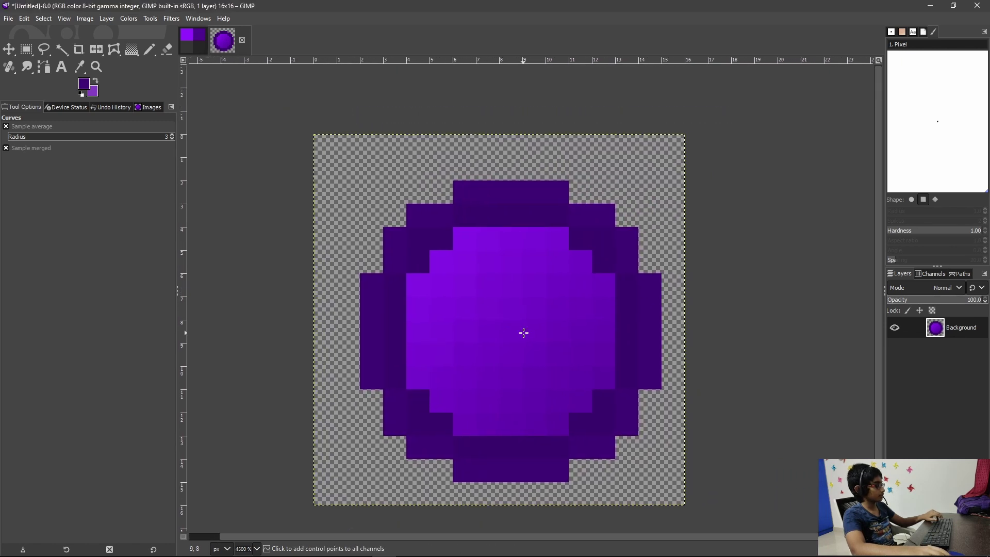
{"action": "key", "text": "ctrl+s"}
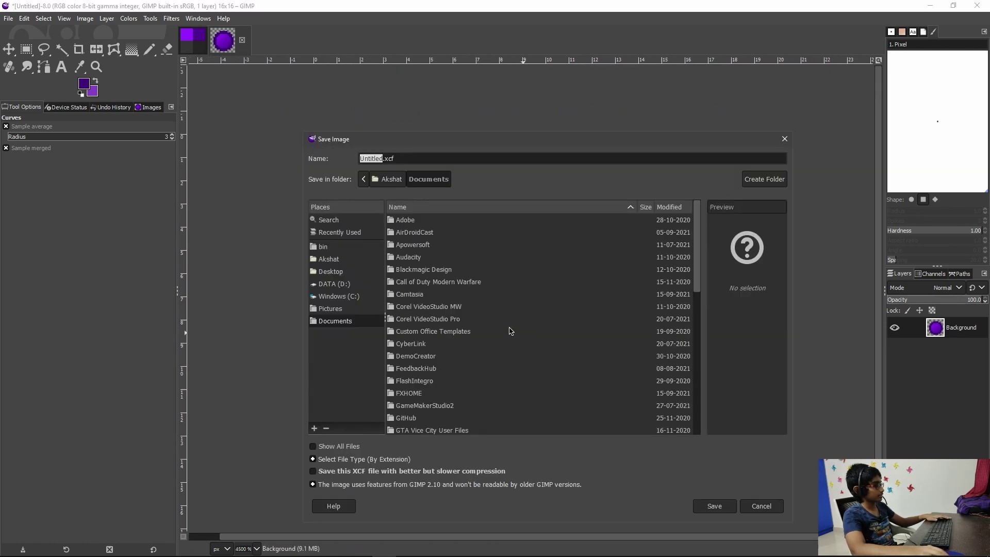
Step: Cancel the Untitled.xcf save and choose File > Export As to export a PNG instead
{"action": "key", "text": "Escape"}
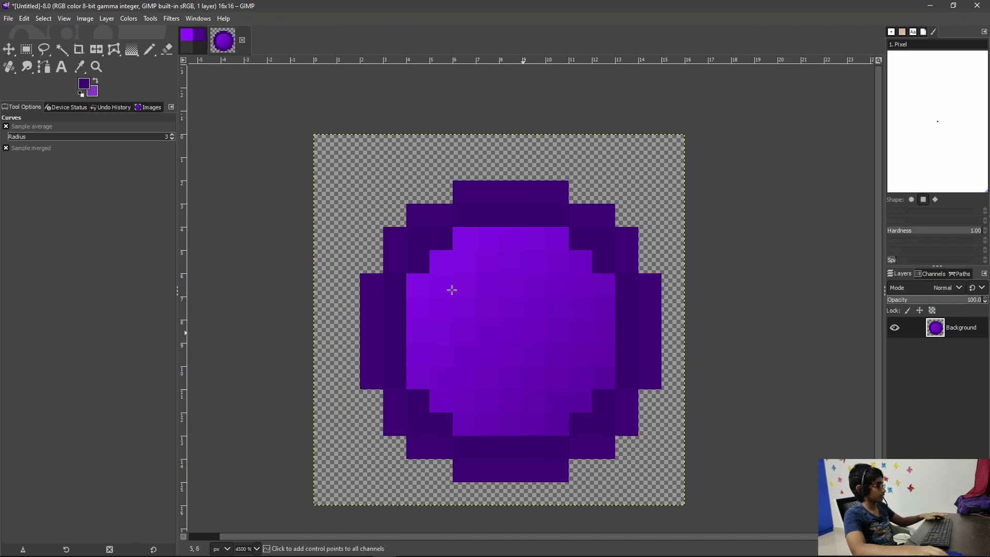
{"action": "key", "text": "ctrl+s"}
{"action": "key", "text": "Escape"}
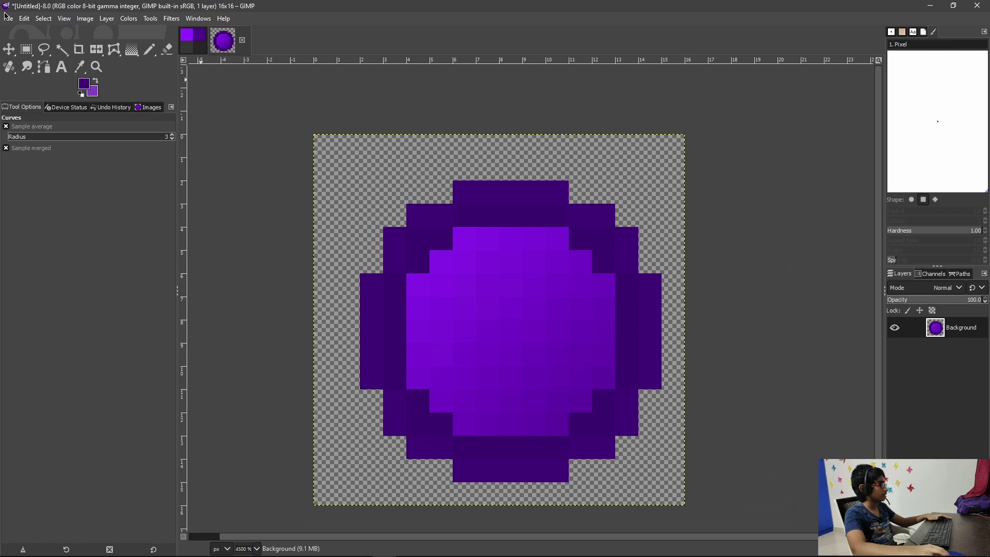
{"action": "left_click", "coordinate": [9, 19]}
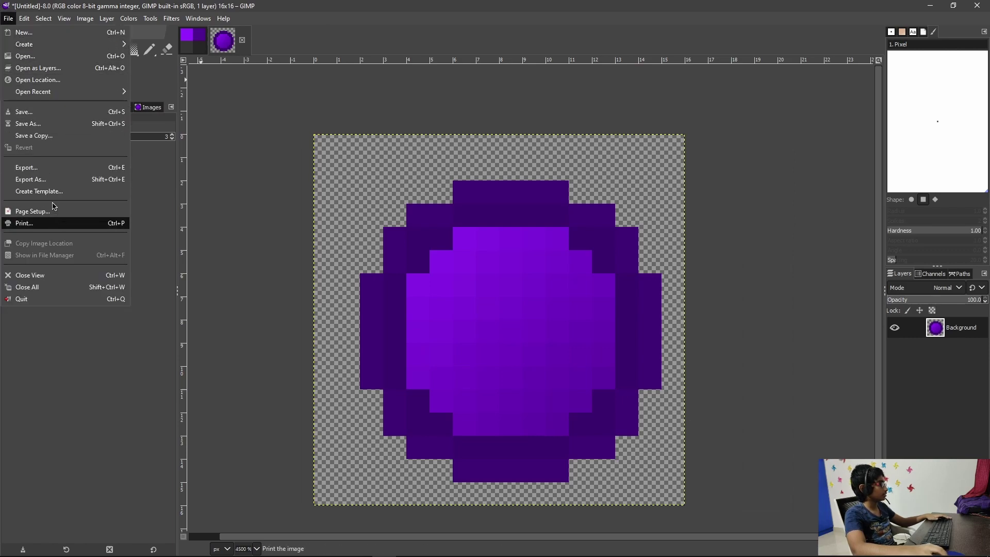
{"action": "left_click", "coordinate": [35, 178]}
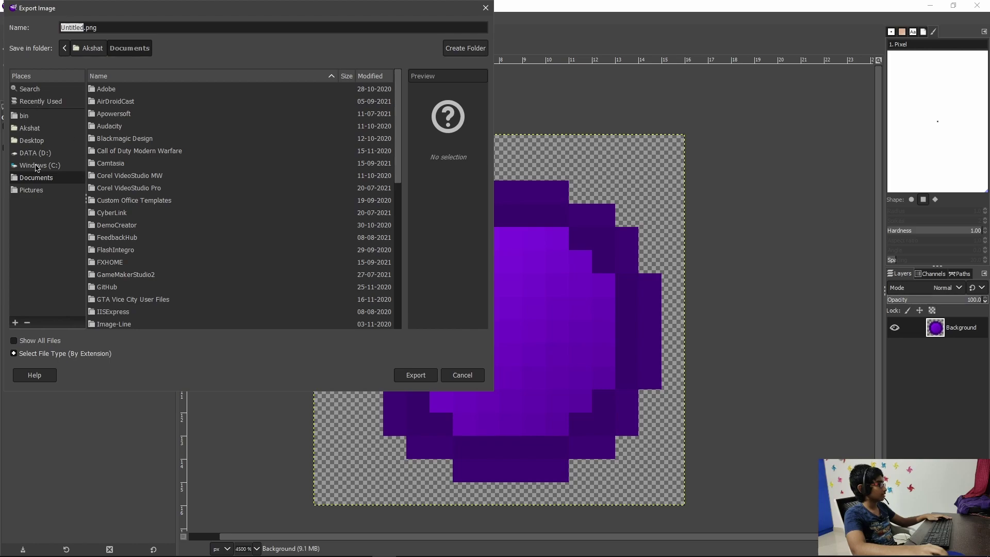
Step: Browse to the Demos folder inside the home directory
{"action": "left_click", "coordinate": [32, 141]}
{"action": "double_click", "coordinate": [133, 103]}
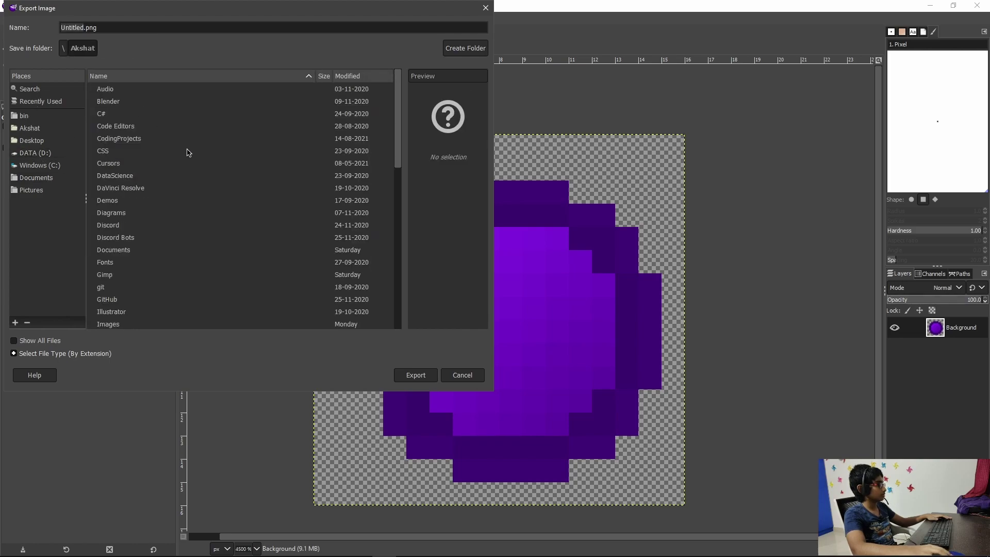
{"action": "left_click", "coordinate": [200, 177]}
{"action": "type", "text": "dd"}
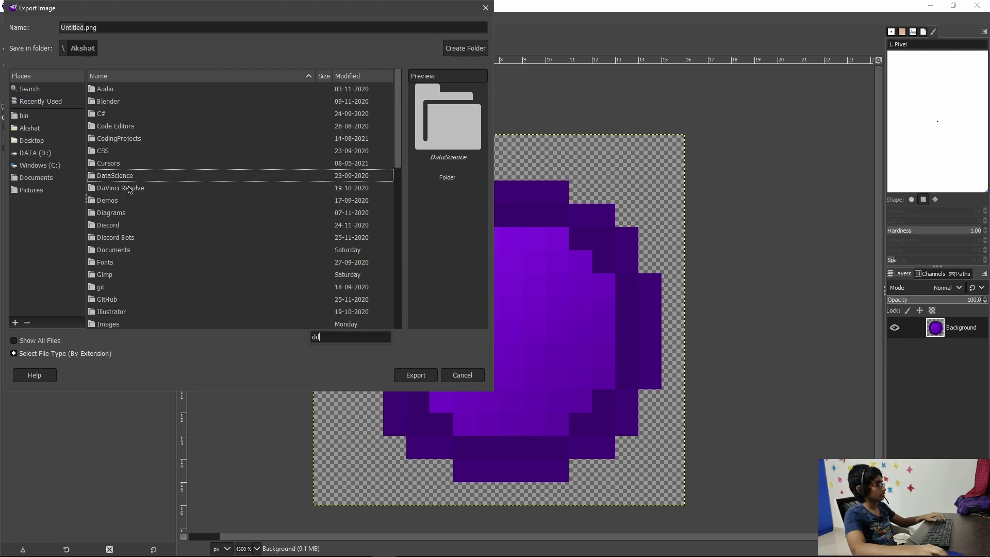
{"action": "double_click", "coordinate": [120, 200]}
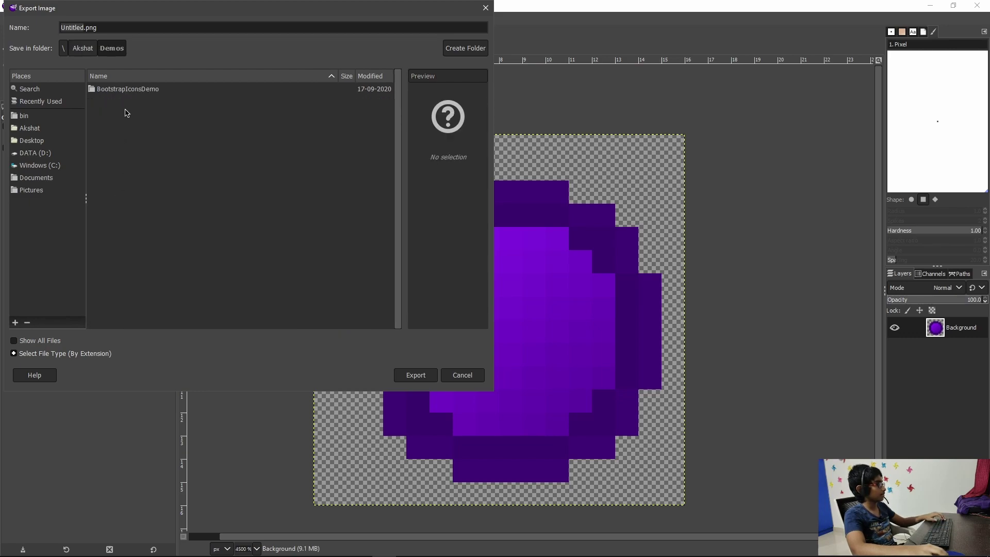
Step: Create a new folder named 'Minecraft Texture Pack' inside Demos
{"action": "left_click", "coordinate": [455, 49]}
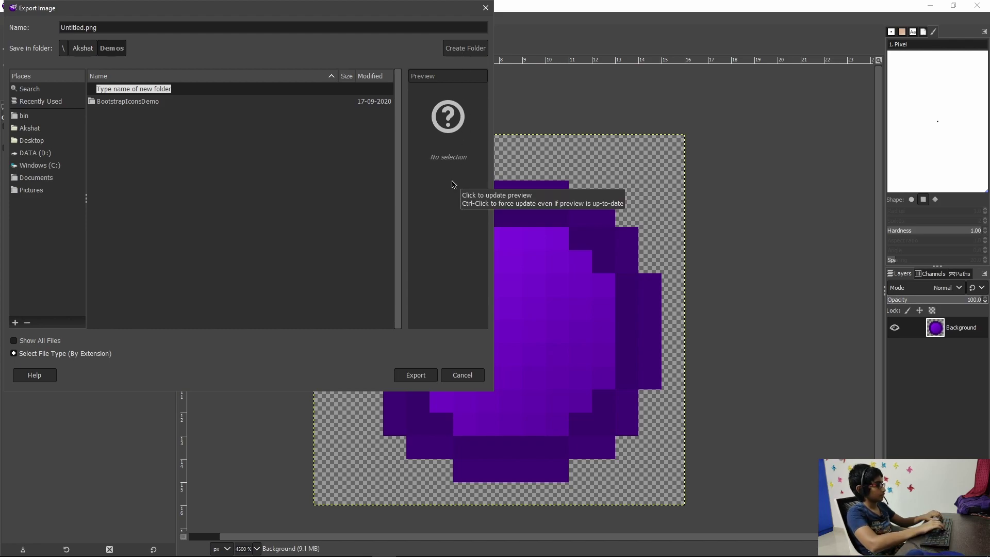
{"action": "type", "text": "Minecraft Texture Pack"}
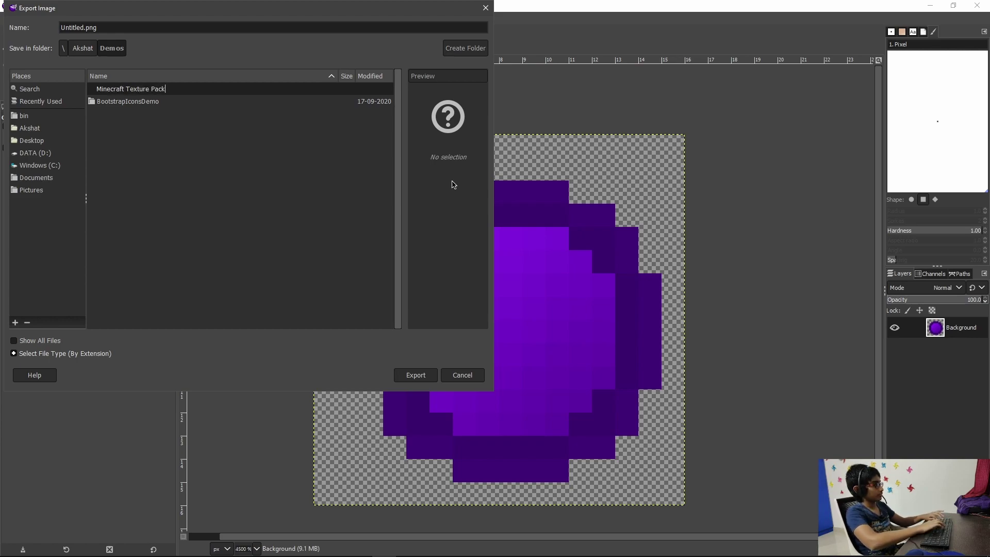
{"action": "key", "text": "Return"}
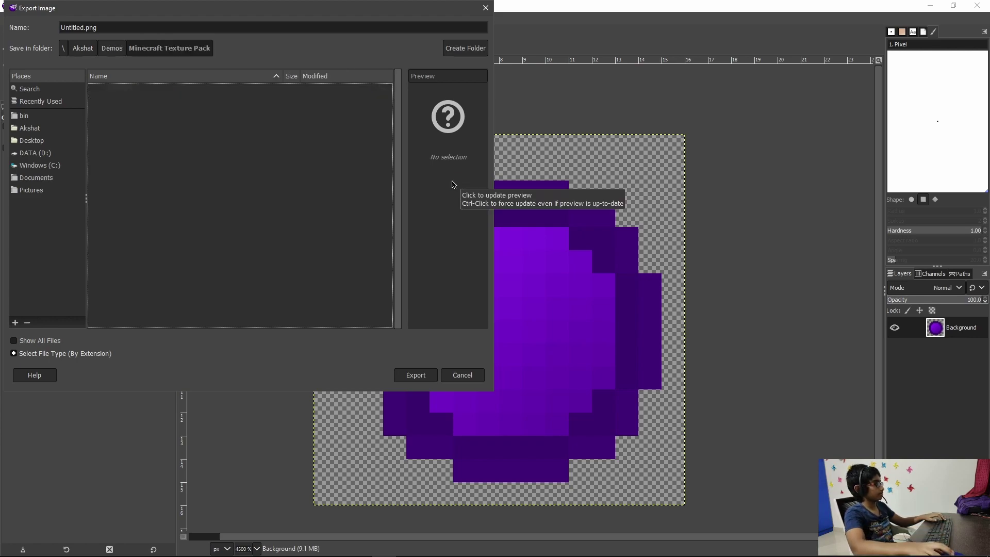
Step: Rename the file to ender_pearl.png and export it with the default PNG settings
{"action": "left_click", "coordinate": [87, 34]}
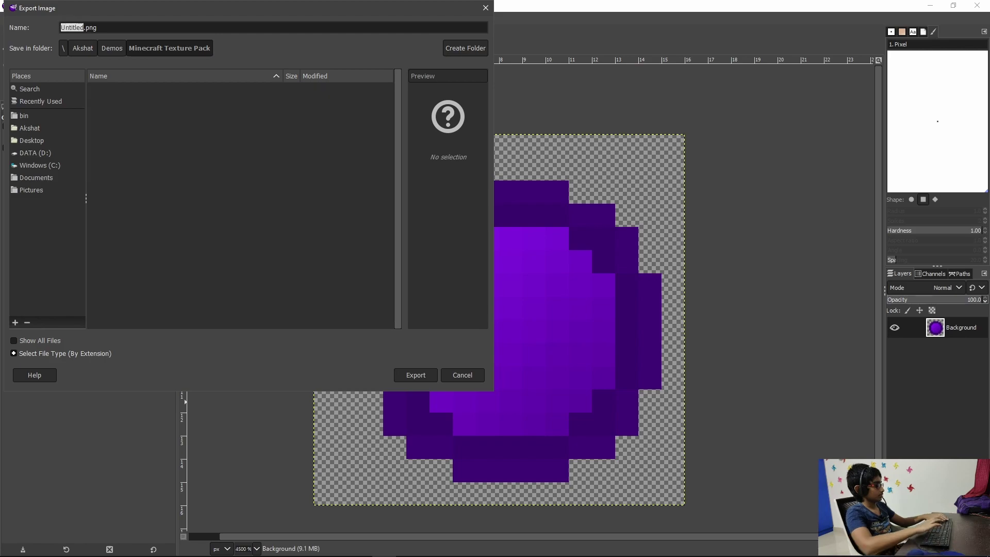
{"action": "type", "text": "ender_pear"}
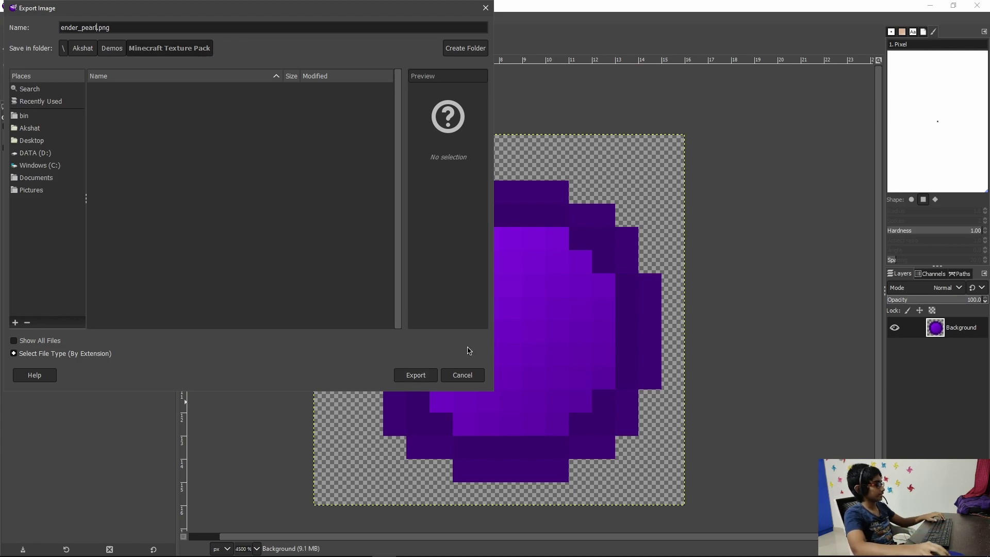
{"action": "left_click", "coordinate": [431, 376]}
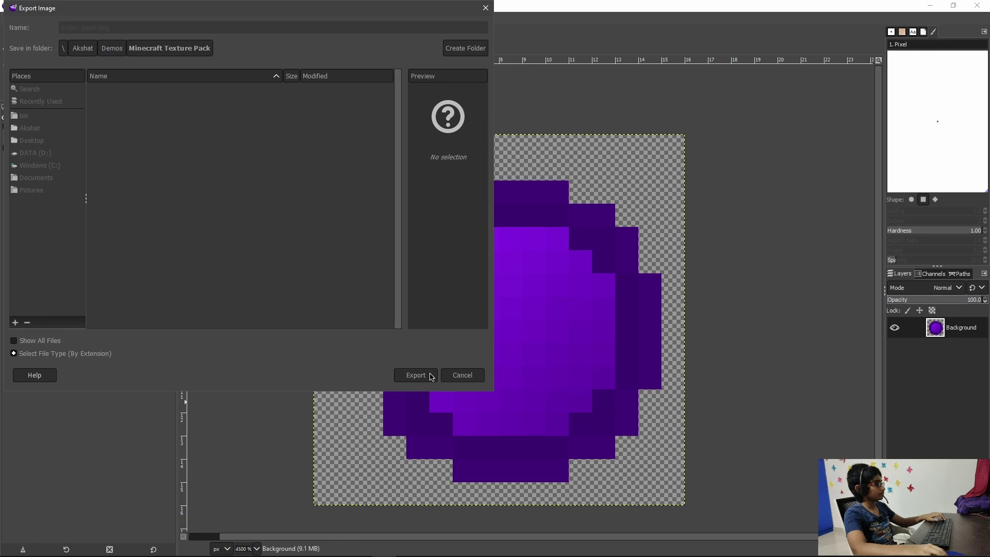
{"action": "left_click", "coordinate": [497, 401]}
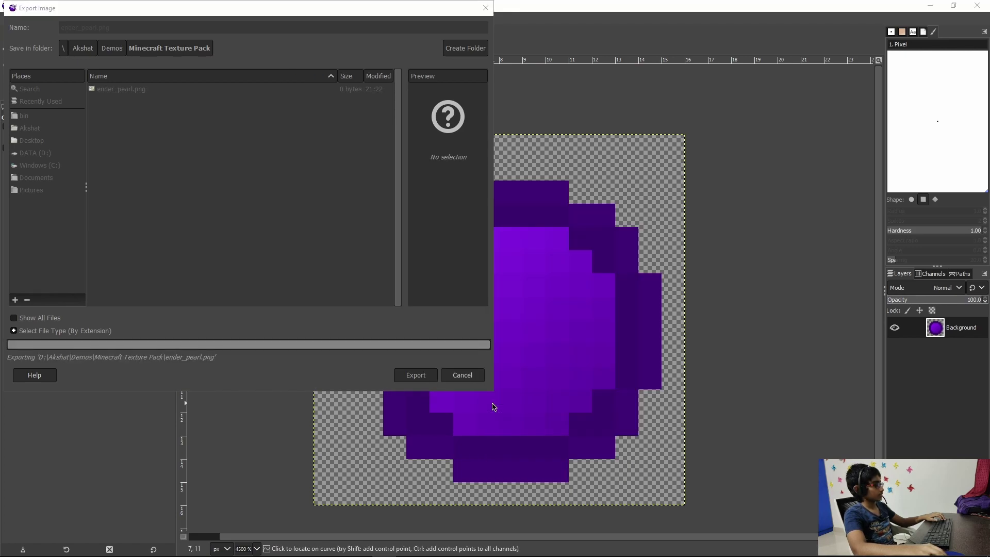
Step: Switch from GIMP to the OBS Studio window with Alt+Tab
{"action": "key", "text": "alt+Tab"}
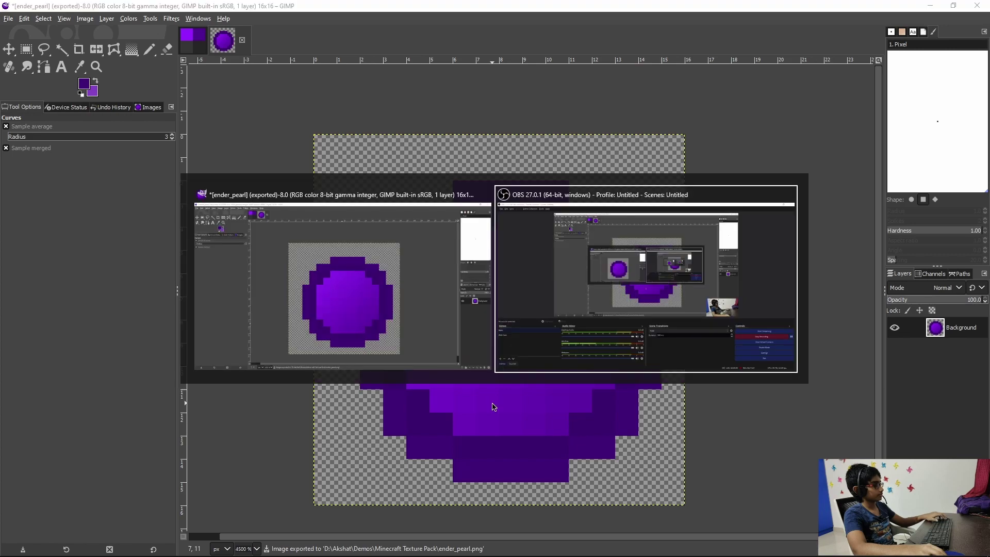